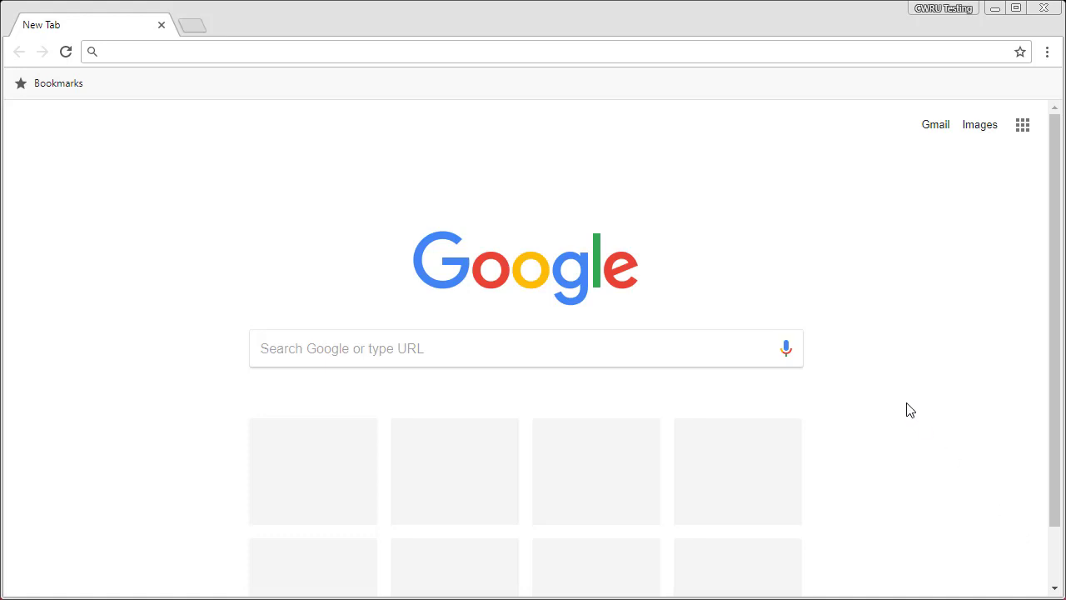
Open the university's Zoom page at case.edu/zoom.
{"action": "left_click", "coordinate": [803, 51]}
{"action": "type", "text": "cas"}
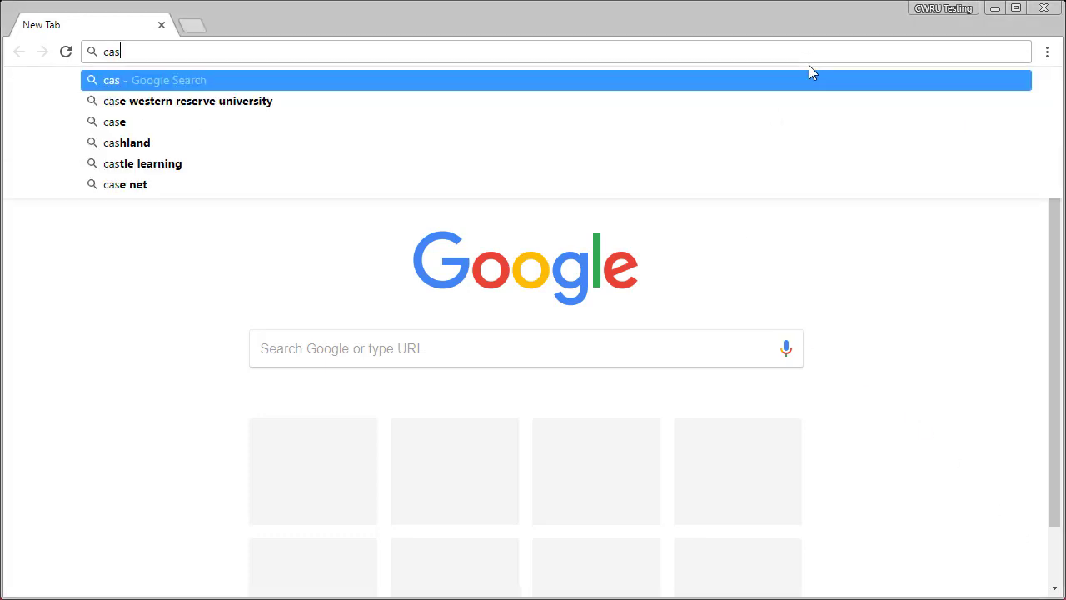
{"action": "type", "text": "e.edu/zoom"}
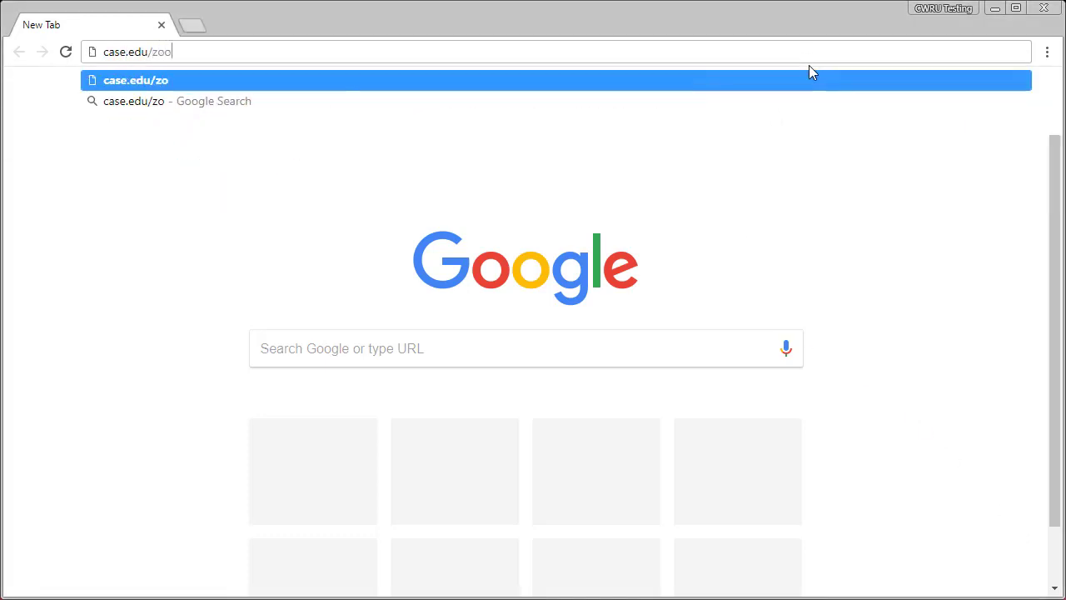
{"action": "key", "text": "Return"}
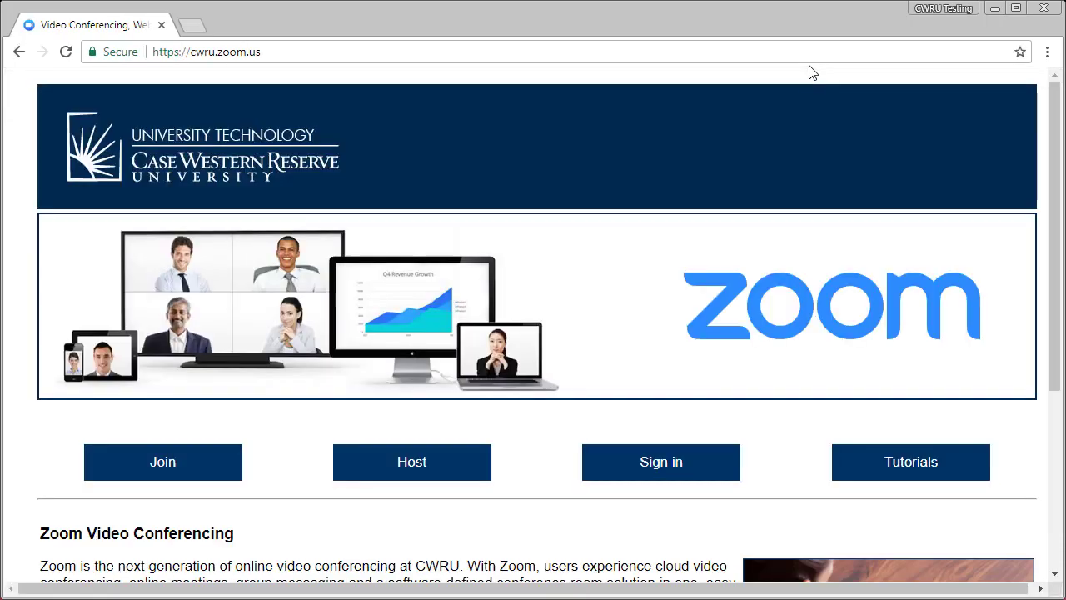
Sign in through the CWRU Single Sign-On with the prefilled credentials and agree to release the account information to Zoom.
{"action": "left_click", "coordinate": [628, 464]}
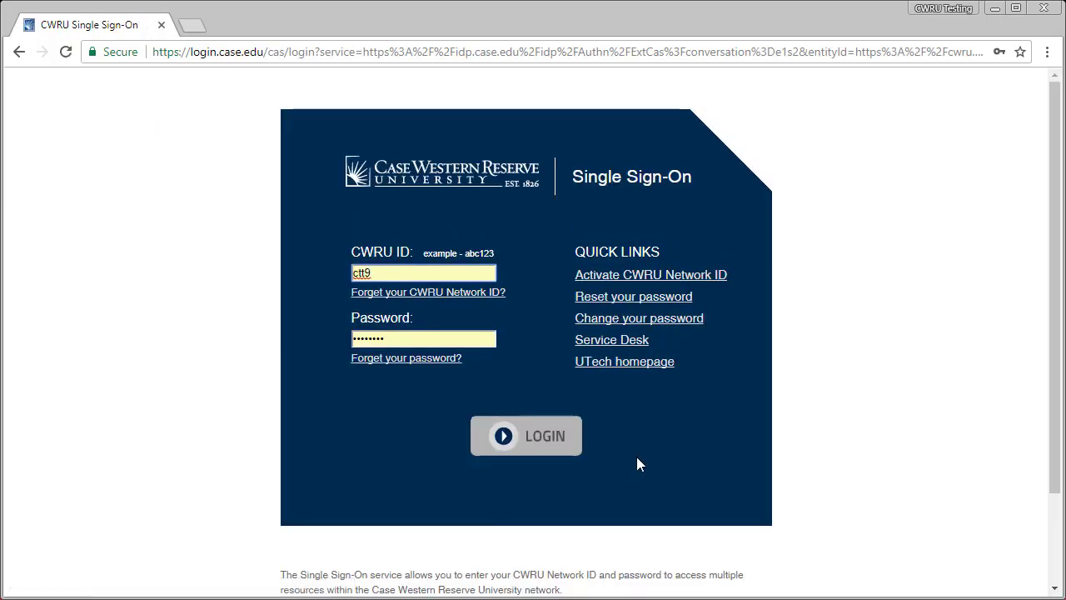
{"action": "left_click", "coordinate": [575, 452]}
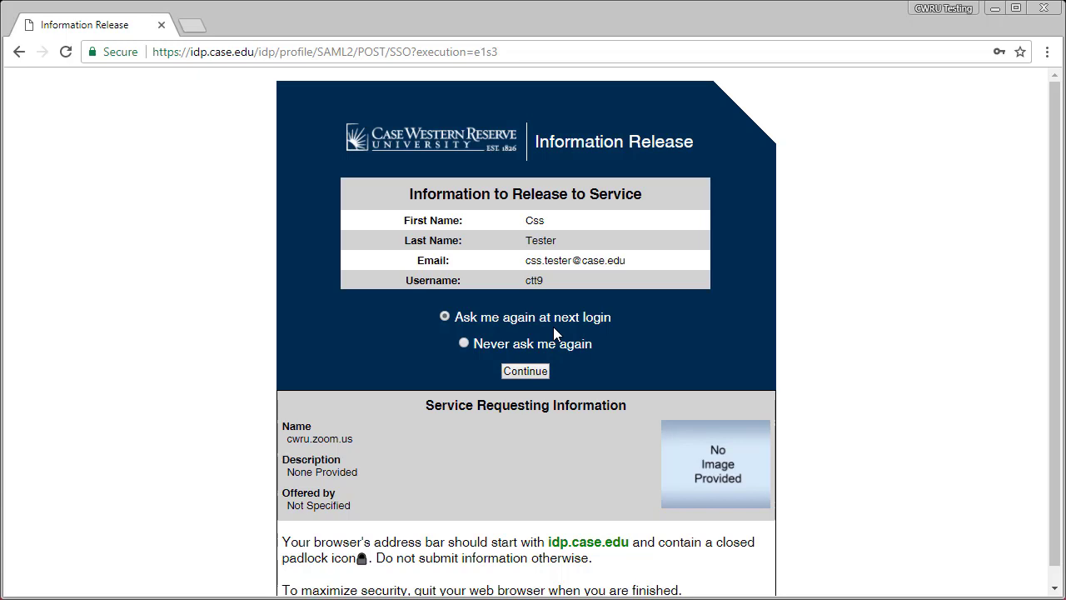
{"action": "left_click", "coordinate": [525, 372]}
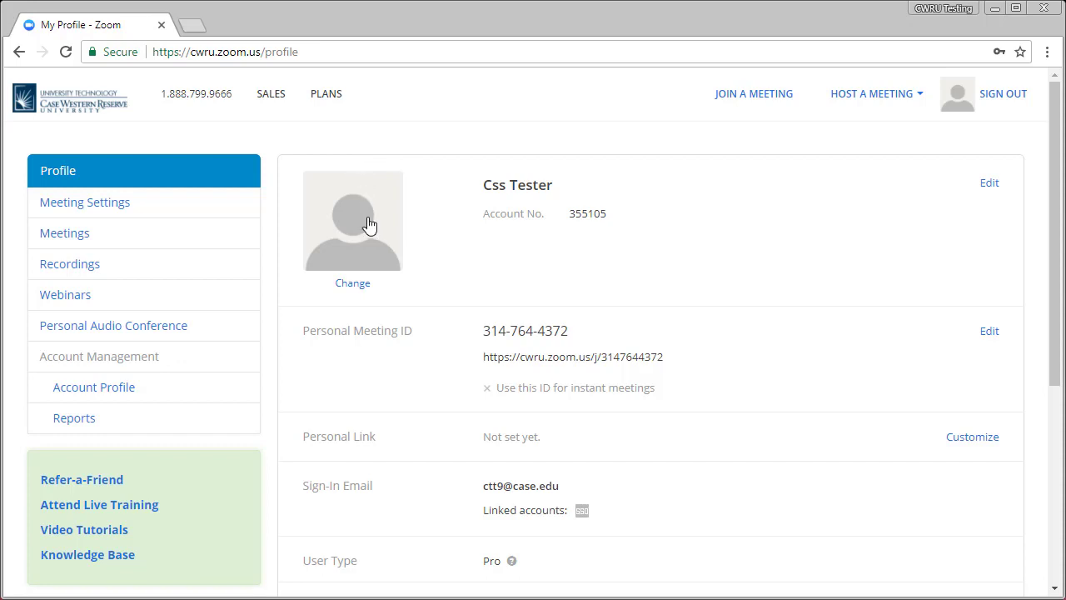
Upload the Profile Picture image from the People folder as the new profile photo.
{"action": "left_click", "coordinate": [364, 283]}
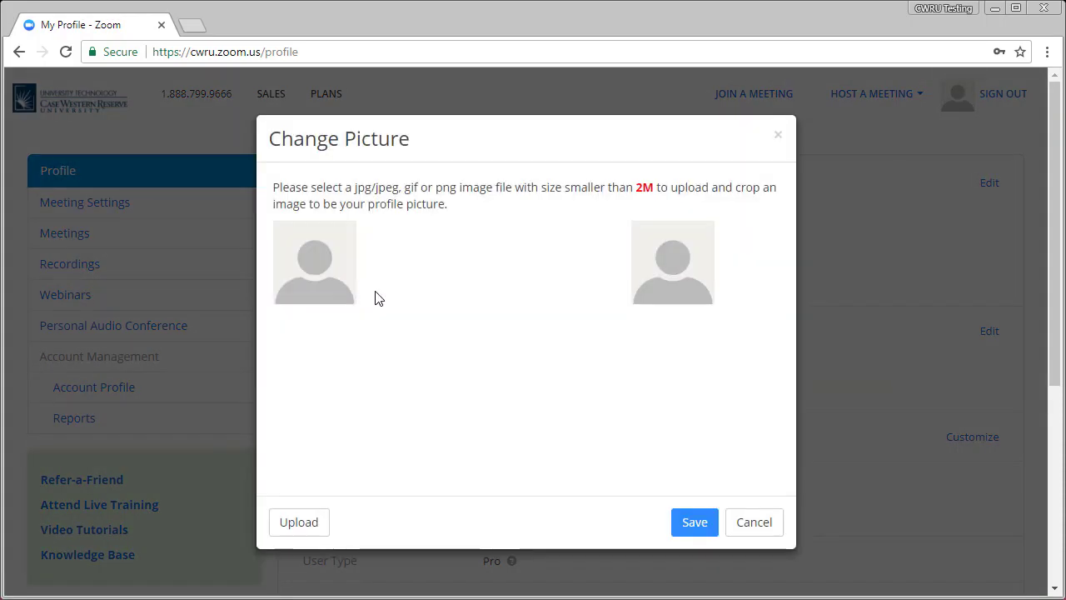
{"action": "left_click", "coordinate": [315, 527]}
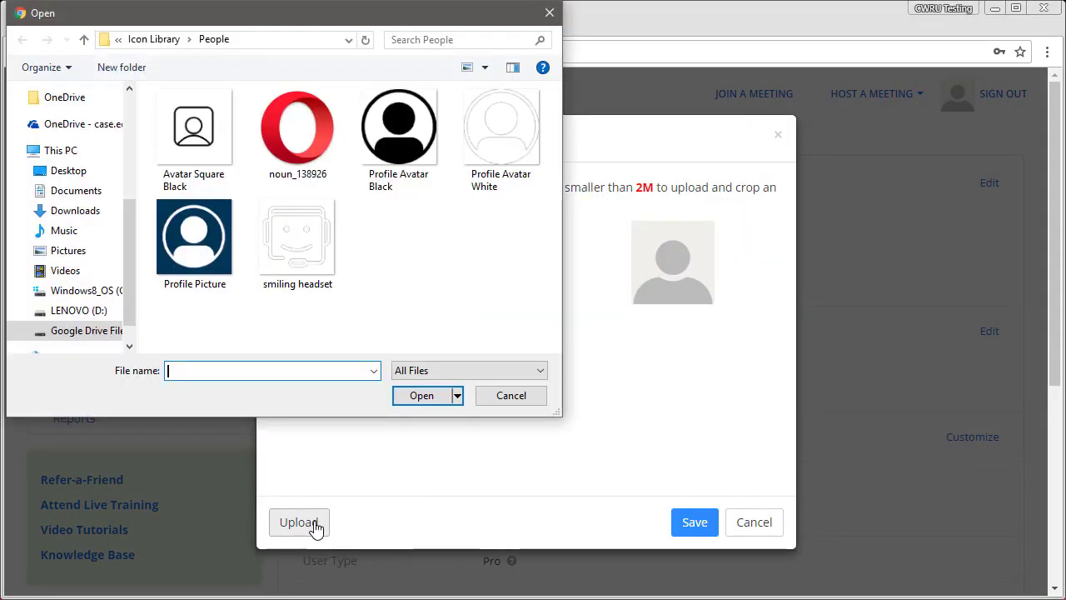
{"action": "left_click", "coordinate": [208, 241]}
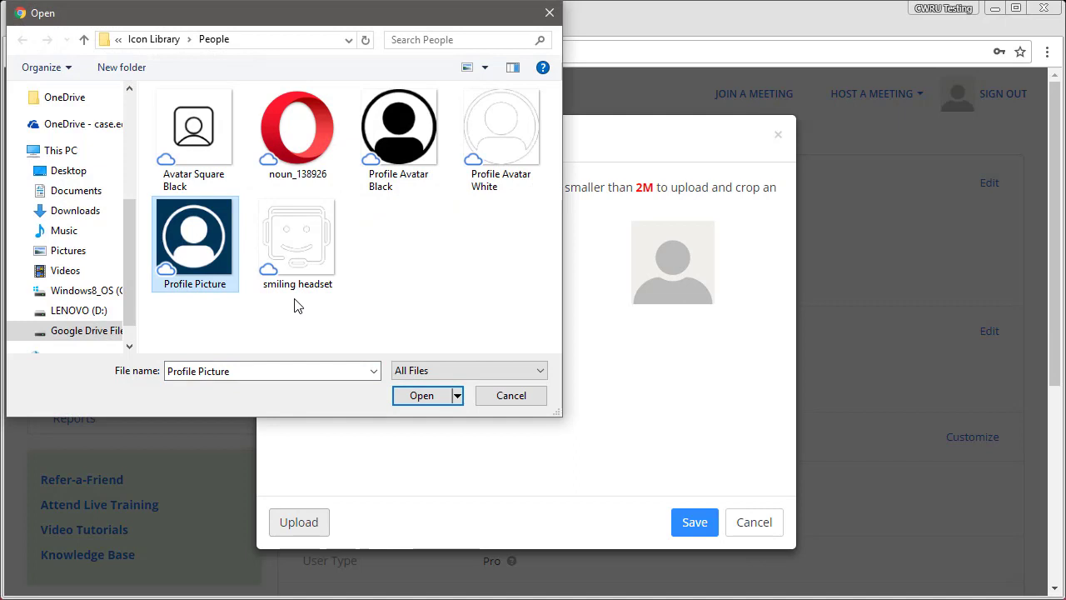
{"action": "left_click", "coordinate": [424, 397]}
{"action": "left_click_drag", "start_coordinate": [440, 399], "coordinate": [321, 254]}
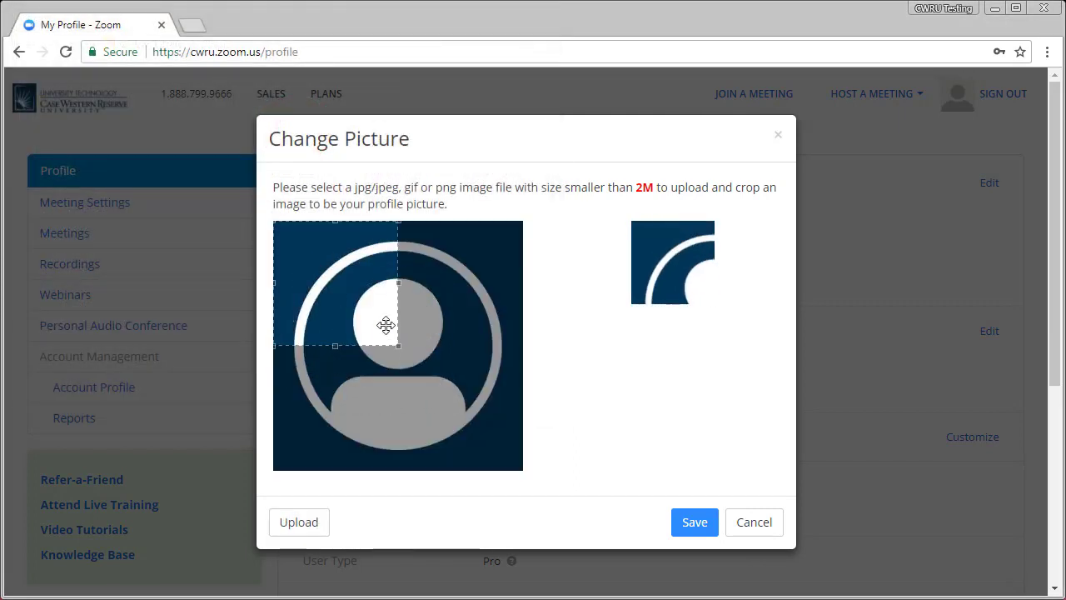
Crop the uploaded picture so the whole white circular avatar is included, and save it as the profile photo.
{"action": "left_click", "coordinate": [398, 348]}
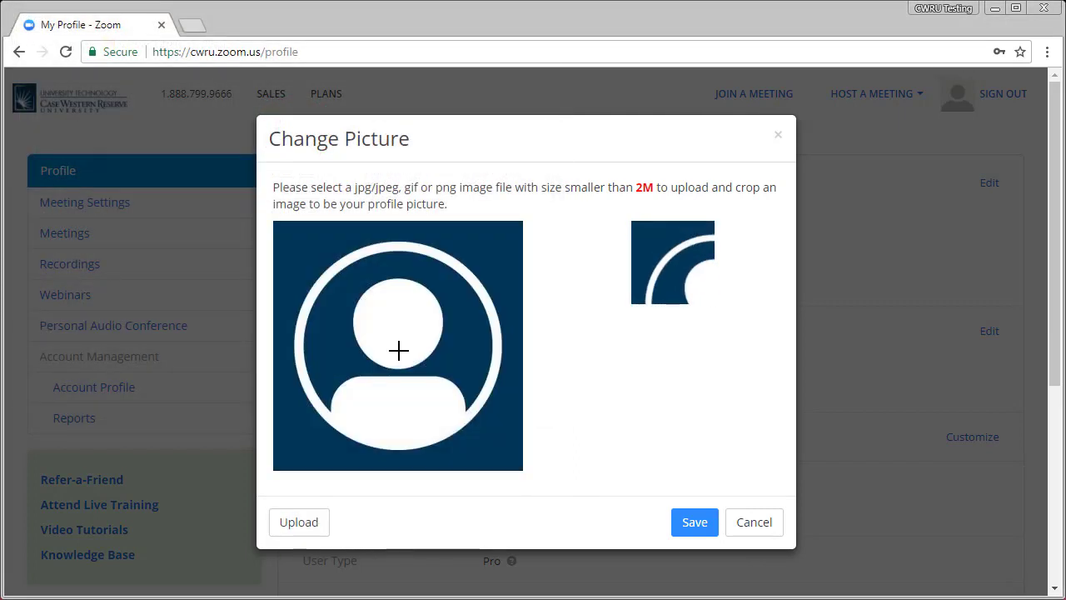
{"action": "left_click_drag", "start_coordinate": [286, 231], "coordinate": [508, 445]}
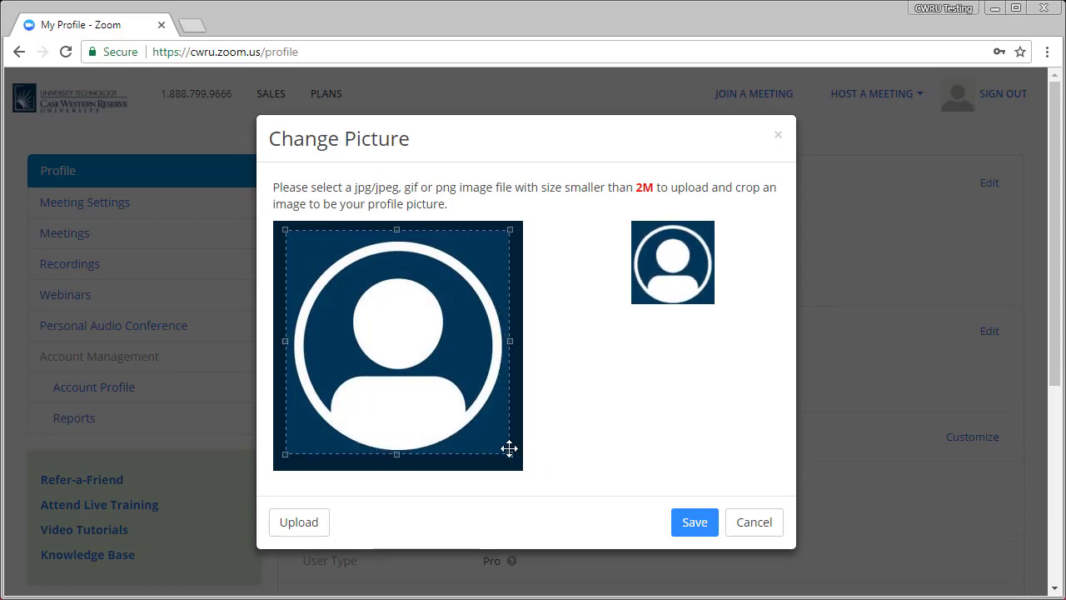
{"action": "left_click", "coordinate": [696, 522]}
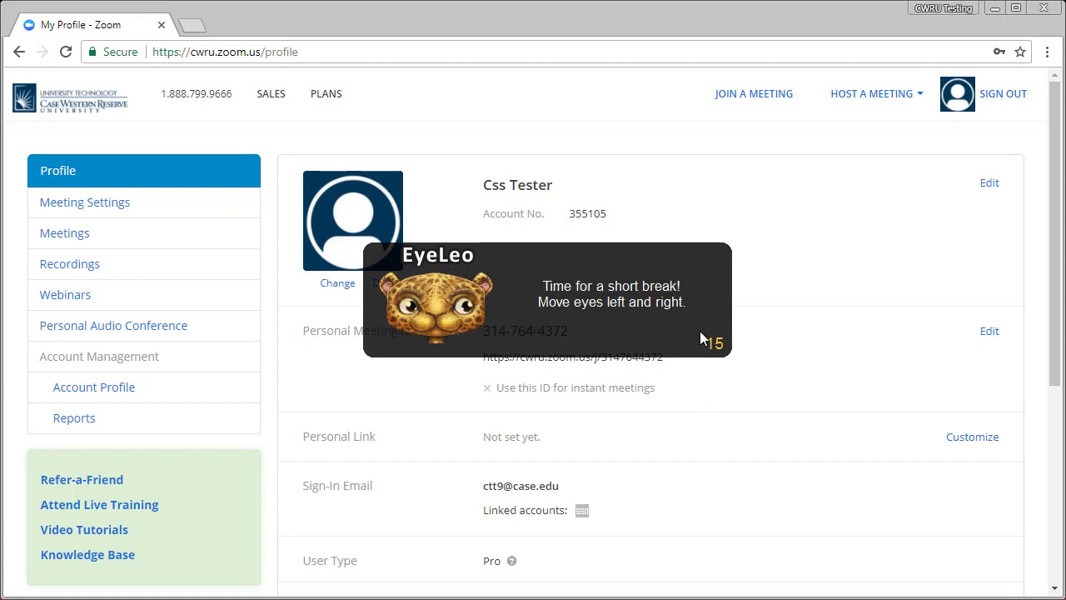
{"action": "left_click", "coordinate": [700, 332]}
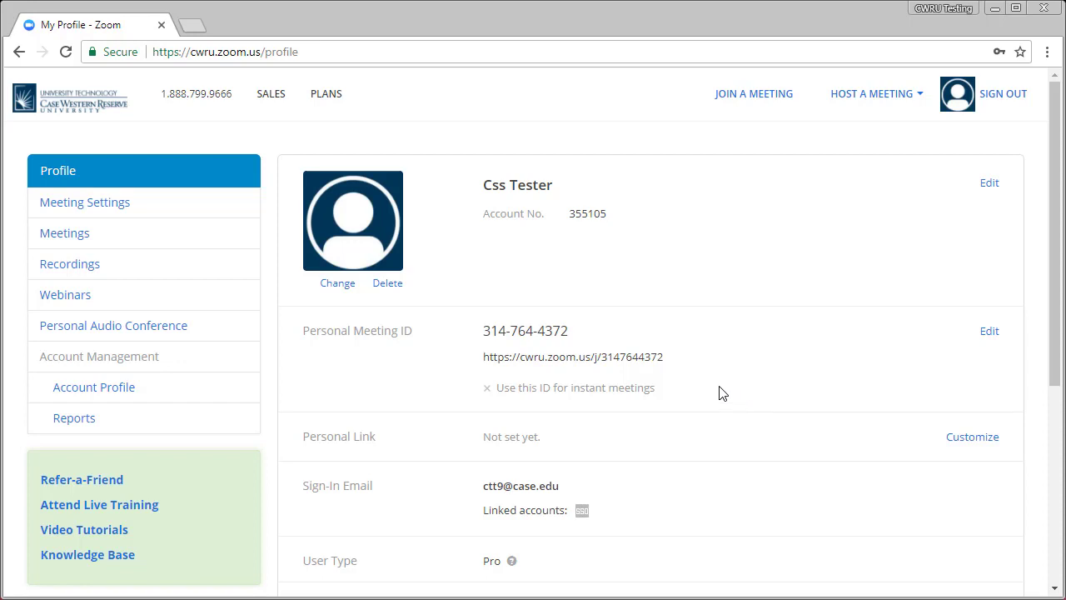
Open the meeting settings and switch the Polling feature off and back on.
{"action": "left_click", "coordinate": [118, 213]}
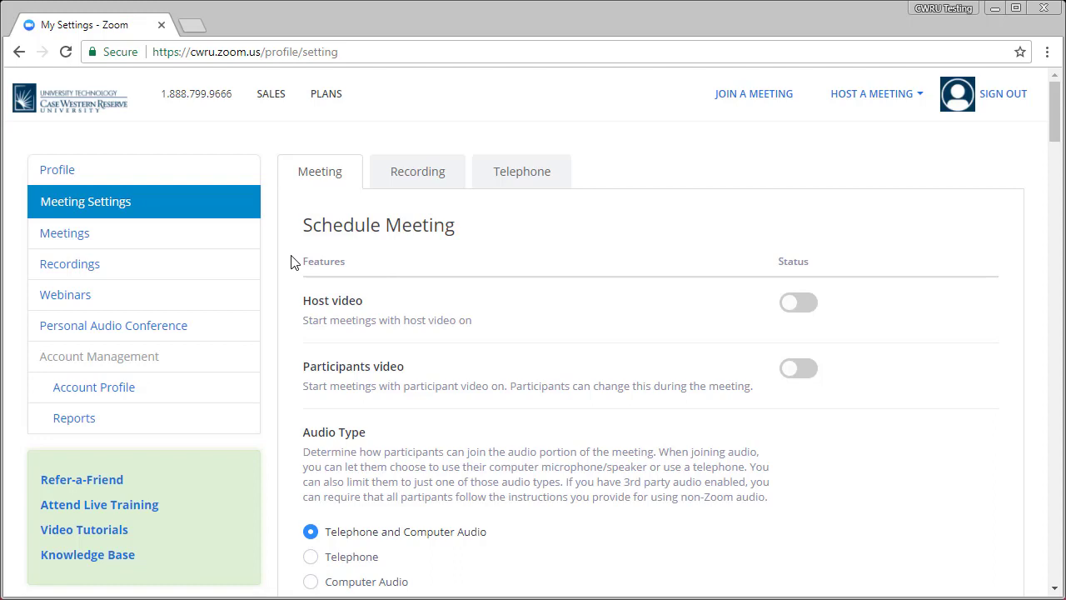
{"action": "scroll", "coordinate": [291, 263], "scroll_direction": "down", "scroll_amount": 5}
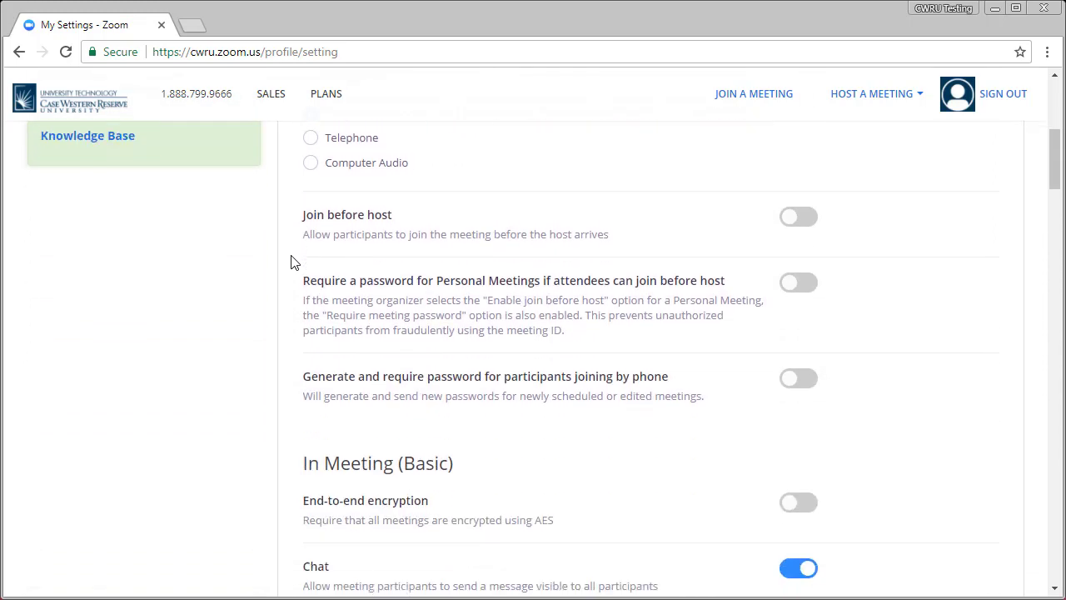
{"action": "scroll", "coordinate": [291, 263], "scroll_direction": "down", "scroll_amount": 5}
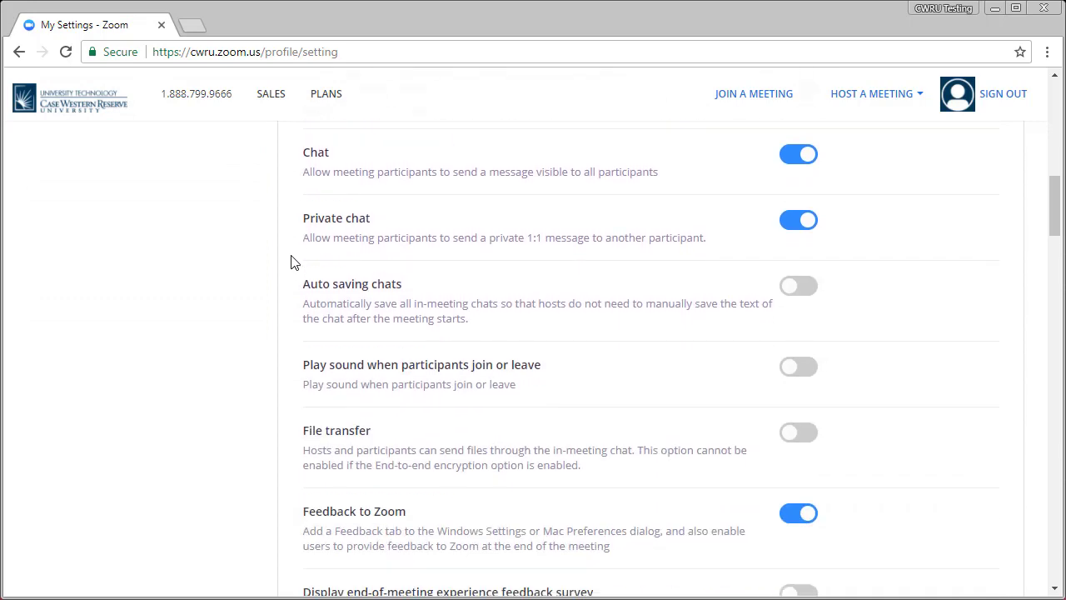
{"action": "scroll", "coordinate": [291, 262], "scroll_direction": "down", "scroll_amount": 5}
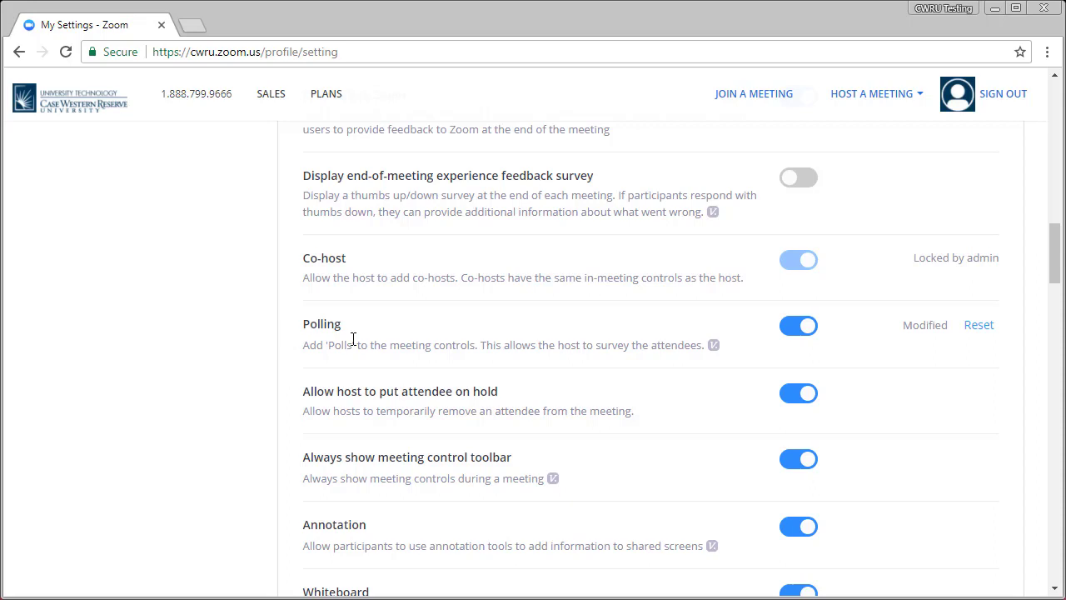
{"action": "left_click", "coordinate": [798, 329]}
{"action": "left_click", "coordinate": [798, 330]}
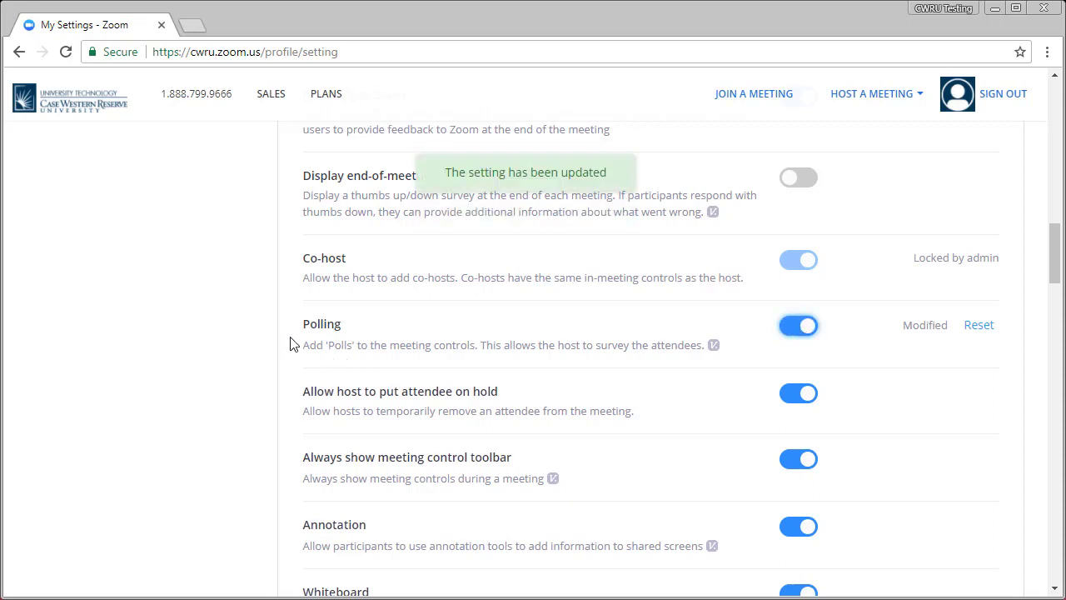
Review the remaining basic and advanced in-meeting settings, including annotation, nonverbal feedback, breakout rooms and screen sharing.
{"action": "scroll", "coordinate": [290, 344], "scroll_direction": "down", "scroll_amount": 3}
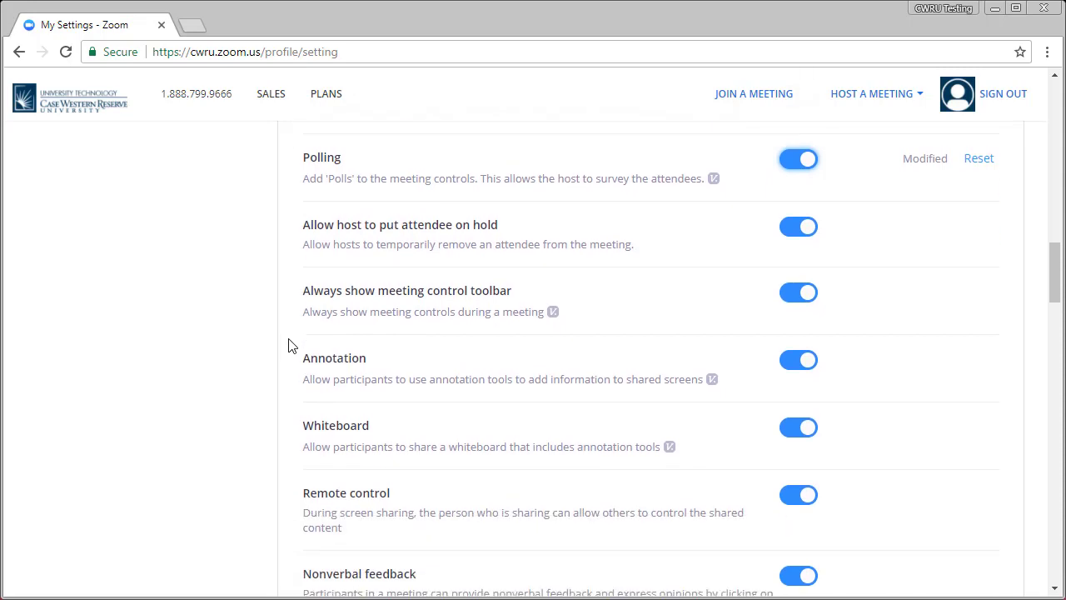
{"action": "scroll", "coordinate": [285, 344], "scroll_direction": "down", "scroll_amount": 1}
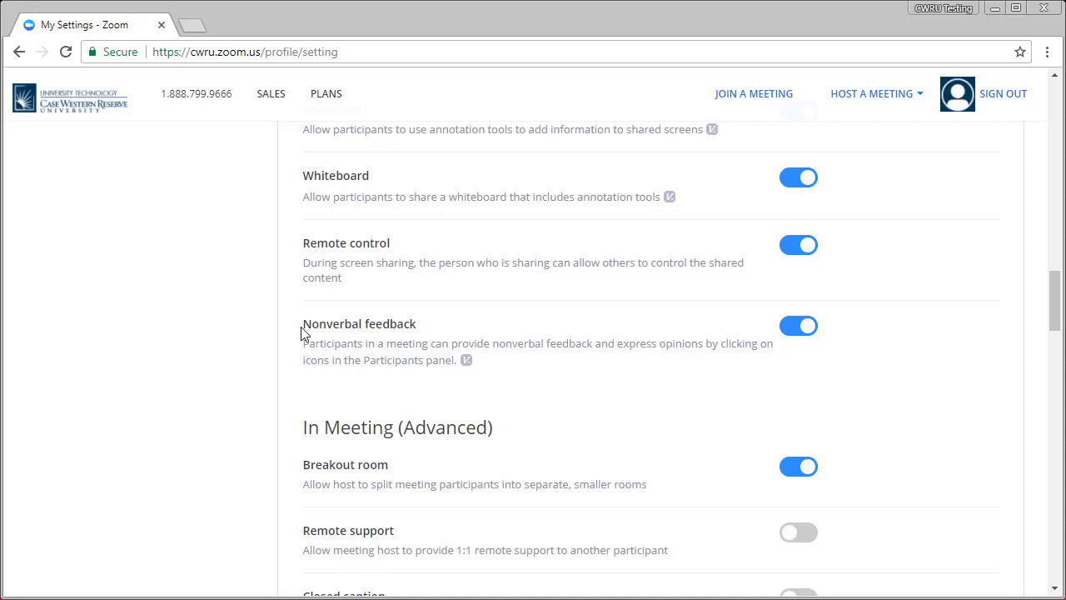
{"action": "scroll", "coordinate": [302, 333], "scroll_direction": "down", "scroll_amount": 1}
{"action": "scroll", "coordinate": [301, 333], "scroll_direction": "down", "scroll_amount": 1}
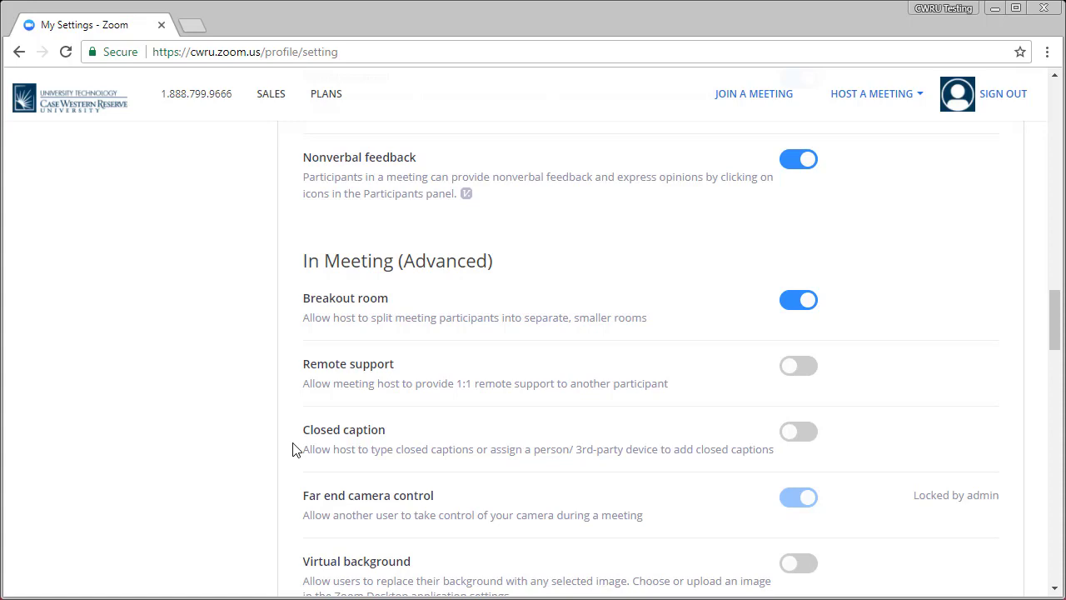
{"action": "scroll", "coordinate": [292, 450], "scroll_direction": "down", "scroll_amount": 8}
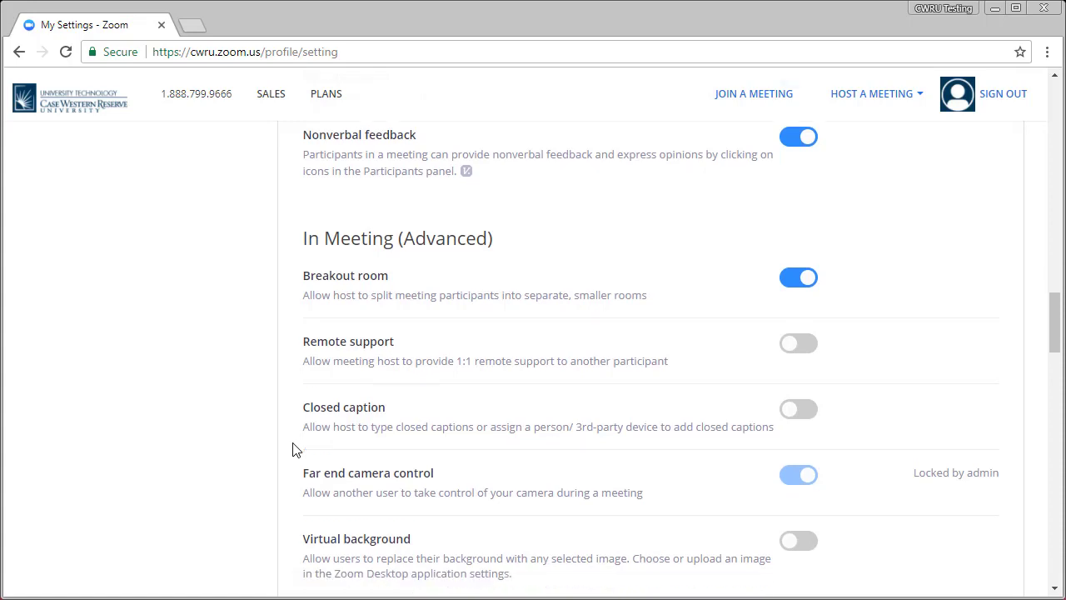
{"action": "scroll", "coordinate": [292, 450], "scroll_direction": "down", "scroll_amount": 1}
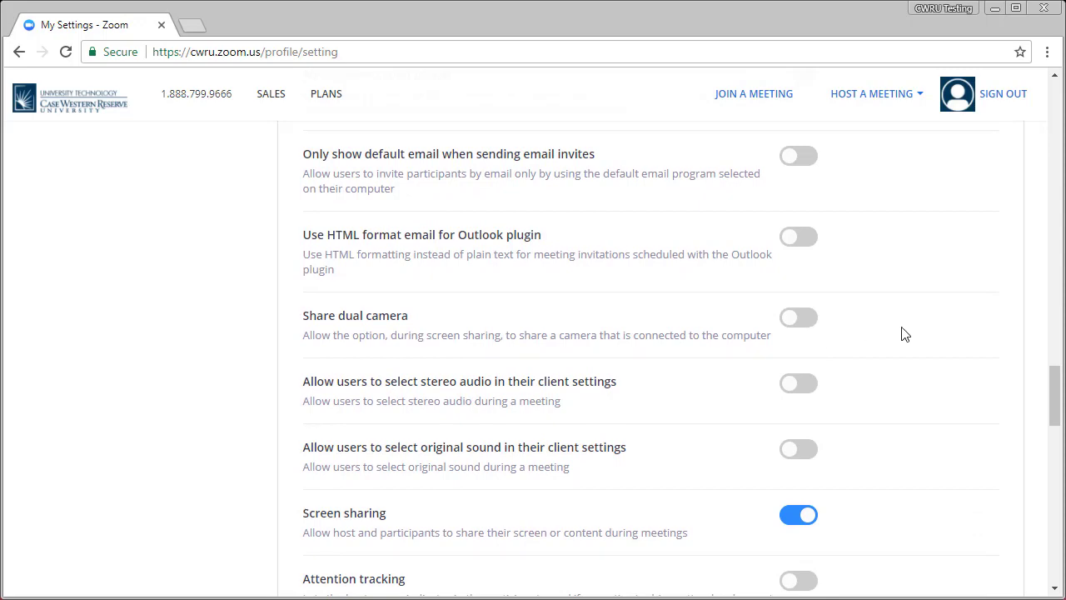
{"action": "scroll", "coordinate": [906, 337], "scroll_direction": "up", "scroll_amount": 6}
{"action": "scroll", "coordinate": [908, 342], "scroll_direction": "up", "scroll_amount": 15}
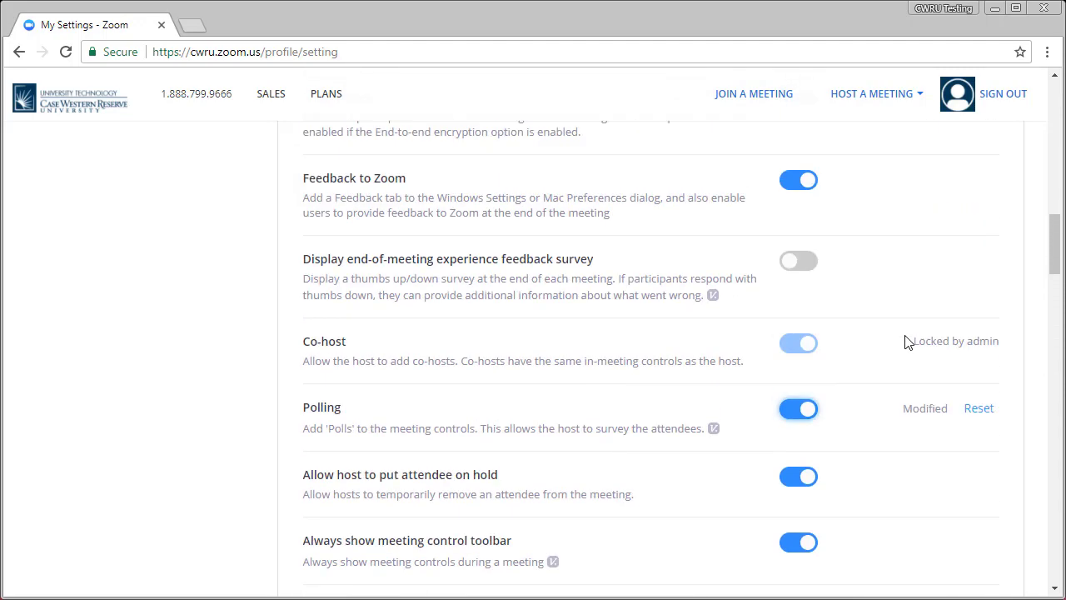
{"action": "scroll", "coordinate": [908, 345], "scroll_direction": "up", "scroll_amount": 7}
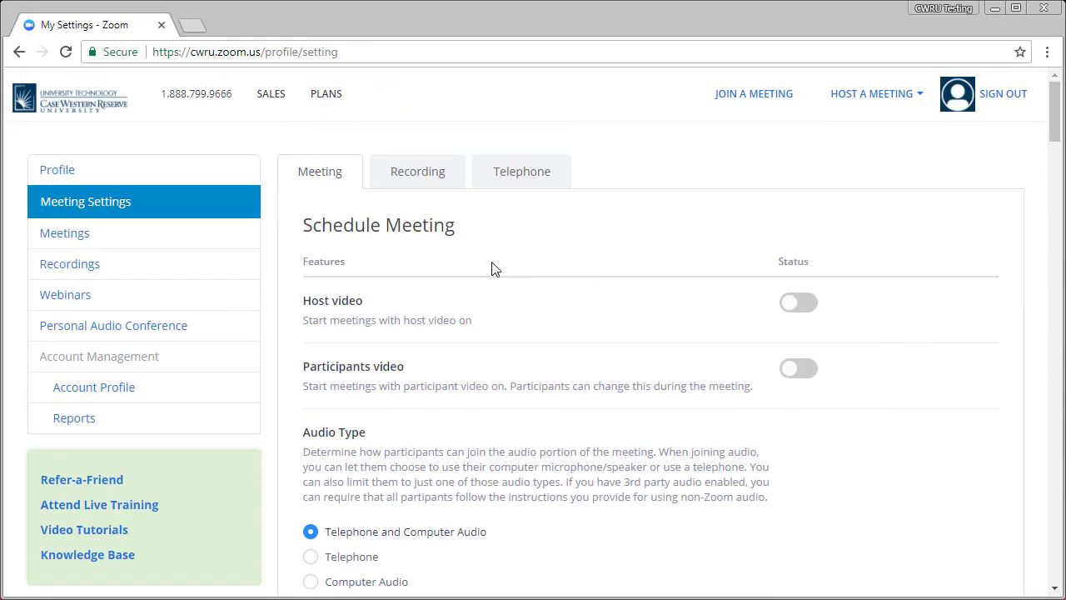
Open the recording settings and review the local and cloud recording options.
{"action": "left_click", "coordinate": [424, 188]}
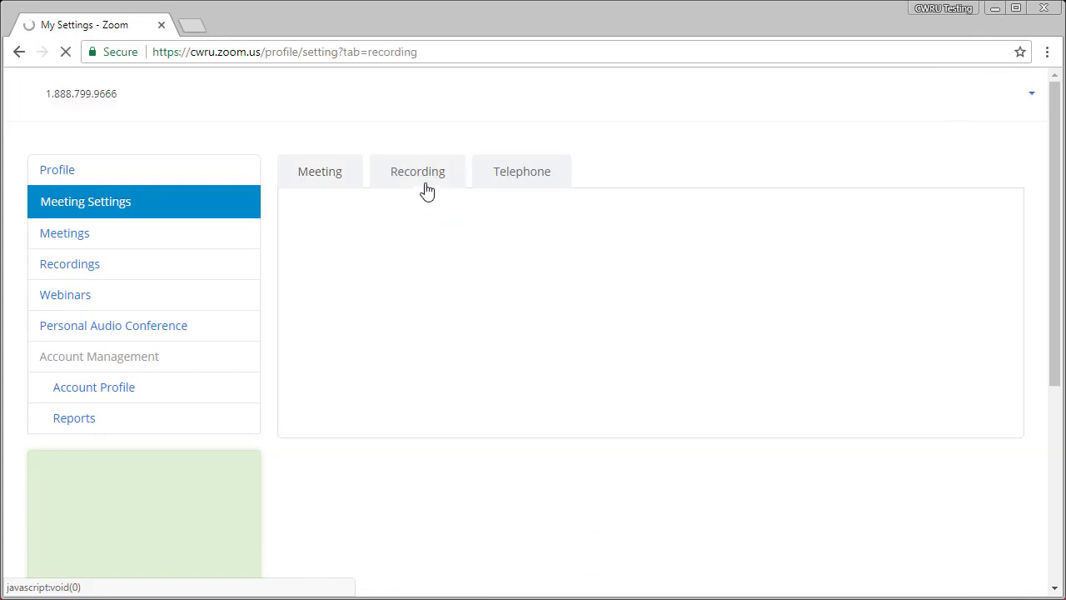
{"action": "scroll", "coordinate": [425, 190], "scroll_direction": "down", "scroll_amount": 1}
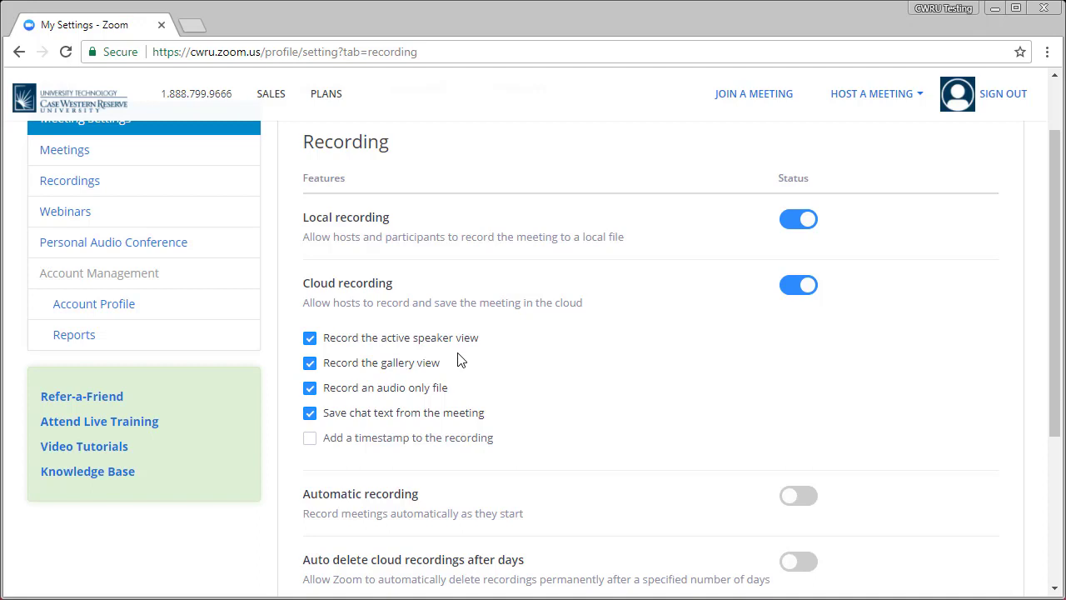
{"action": "scroll", "coordinate": [458, 359], "scroll_direction": "up", "scroll_amount": 1}
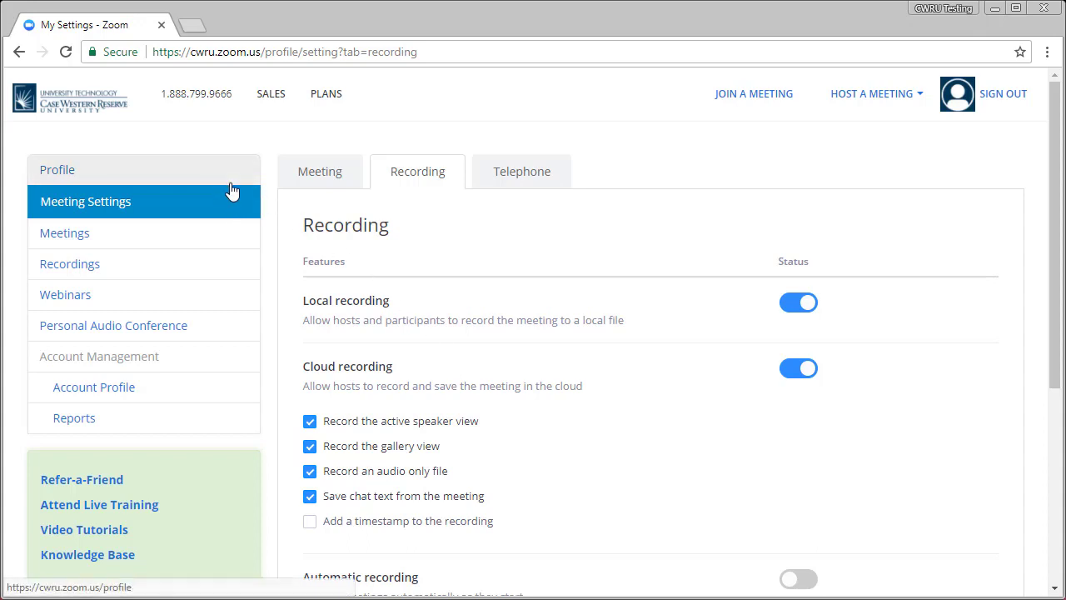
Begin scheduling a new meeting and set its topic to My Class.
{"action": "left_click", "coordinate": [165, 240]}
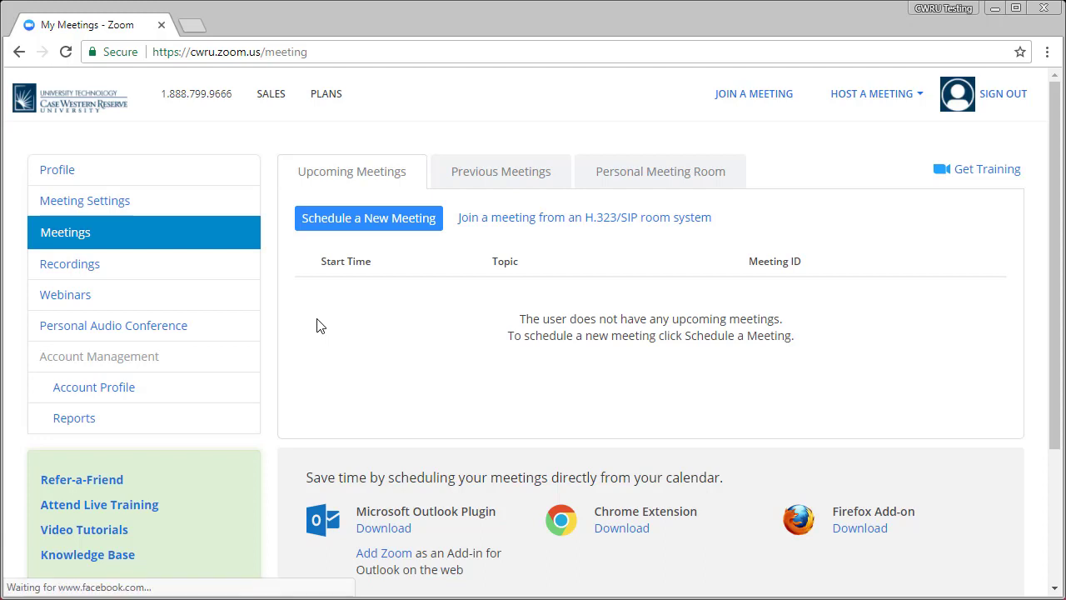
{"action": "left_click", "coordinate": [371, 218]}
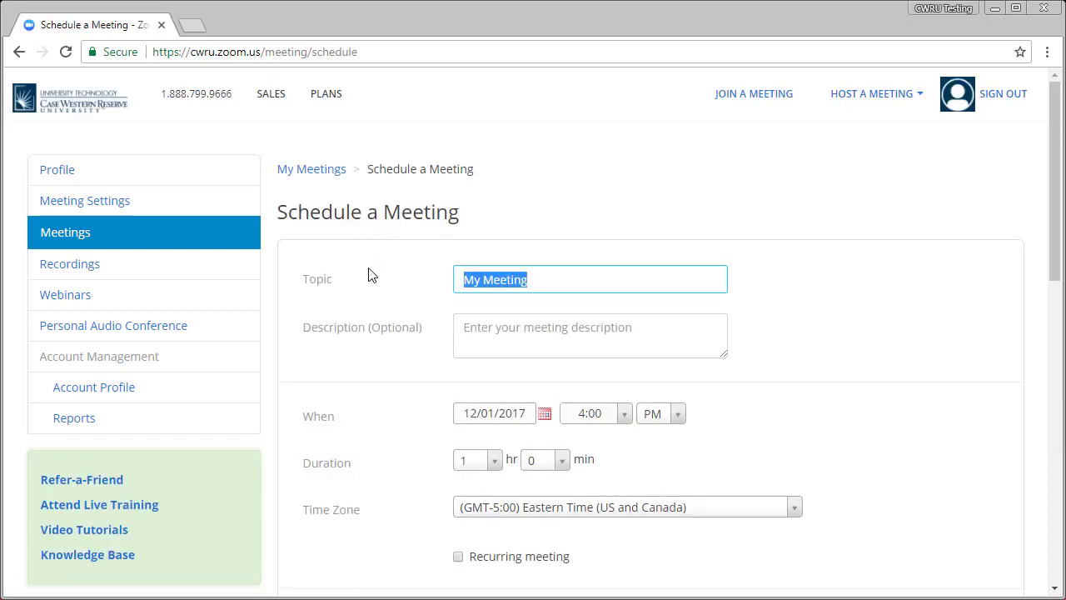
{"action": "scroll", "coordinate": [378, 290], "scroll_direction": "down", "scroll_amount": 1}
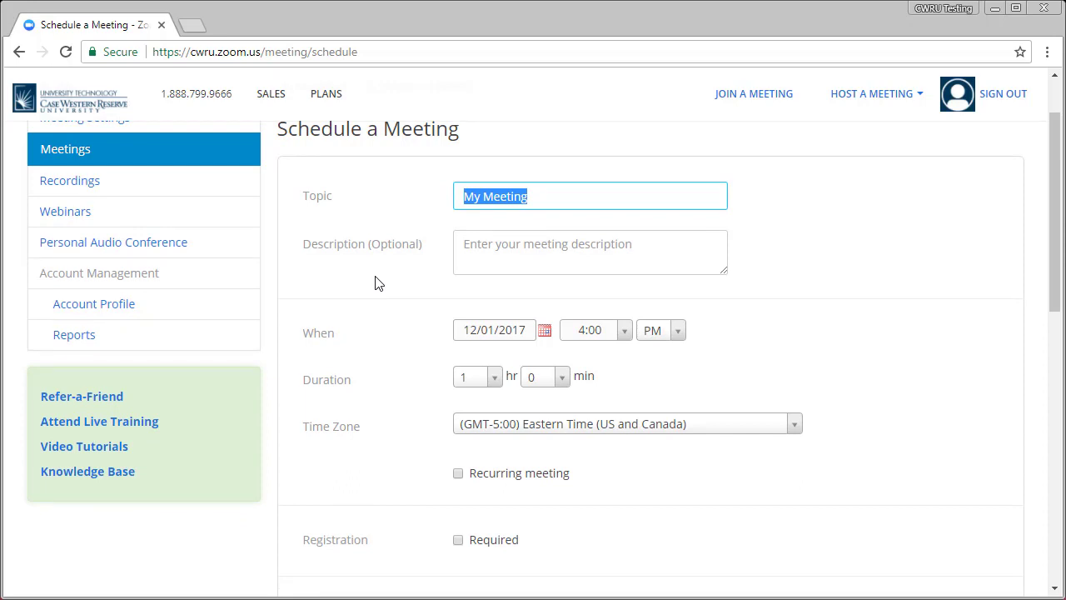
{"action": "type", "text": "My Class"}
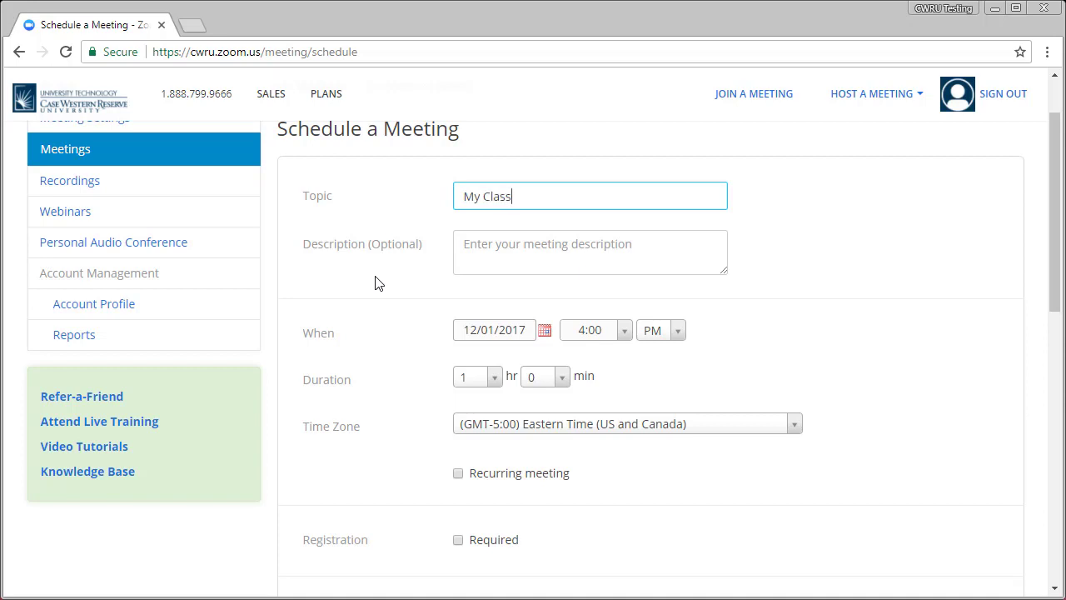
{"action": "left_click", "coordinate": [451, 262]}
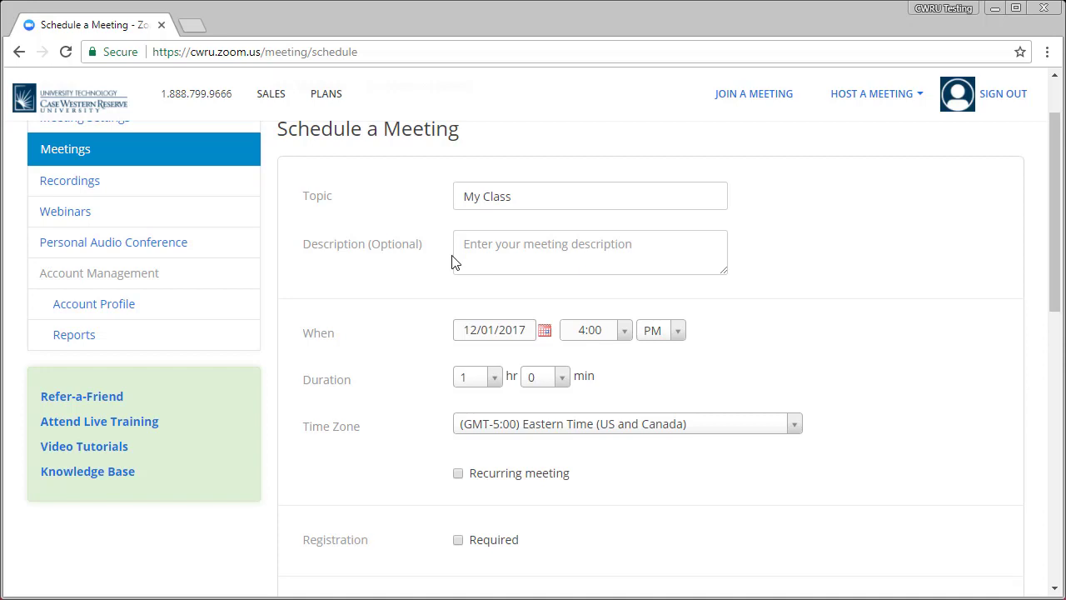
{"action": "scroll", "coordinate": [456, 265], "scroll_direction": "down", "scroll_amount": 1}
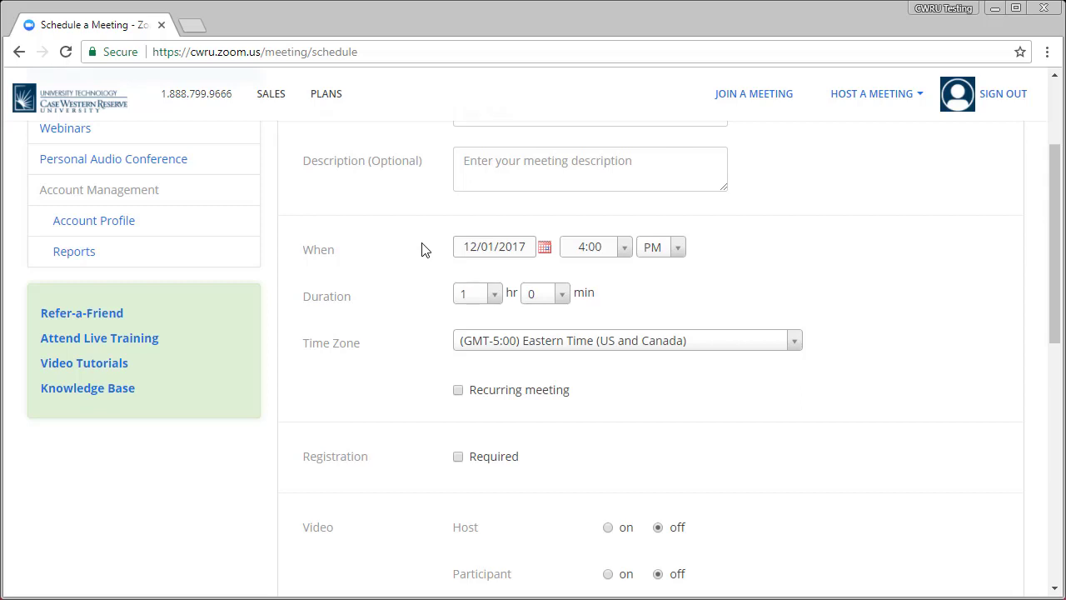
Make My Class a recurring meeting and set its recurrence to No Fixed Time.
{"action": "left_click", "coordinate": [459, 392]}
{"action": "scroll", "coordinate": [459, 395], "scroll_direction": "down", "scroll_amount": 1}
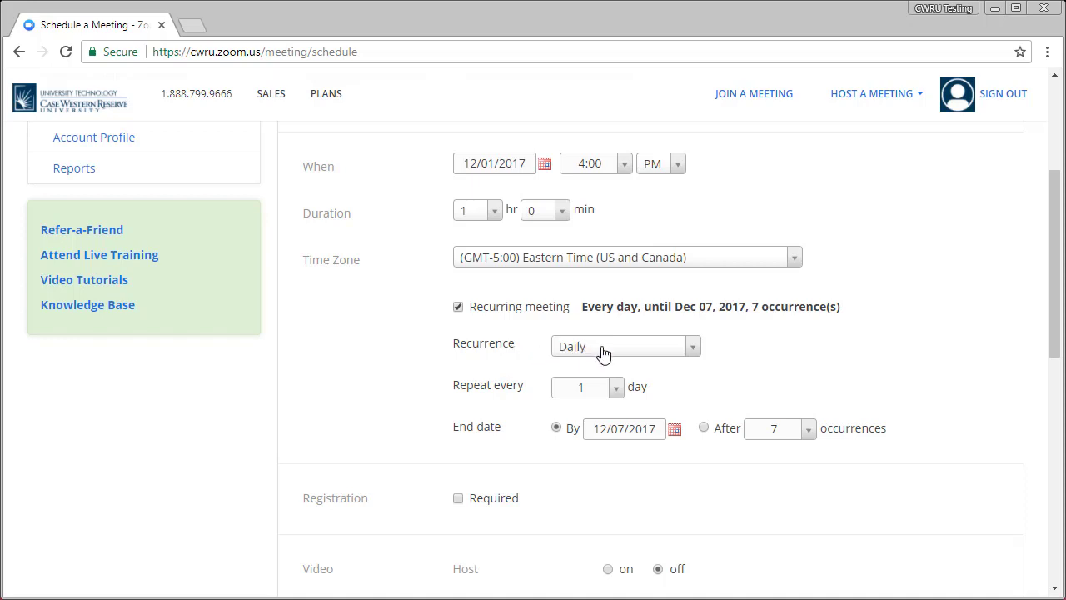
{"action": "left_click", "coordinate": [674, 350]}
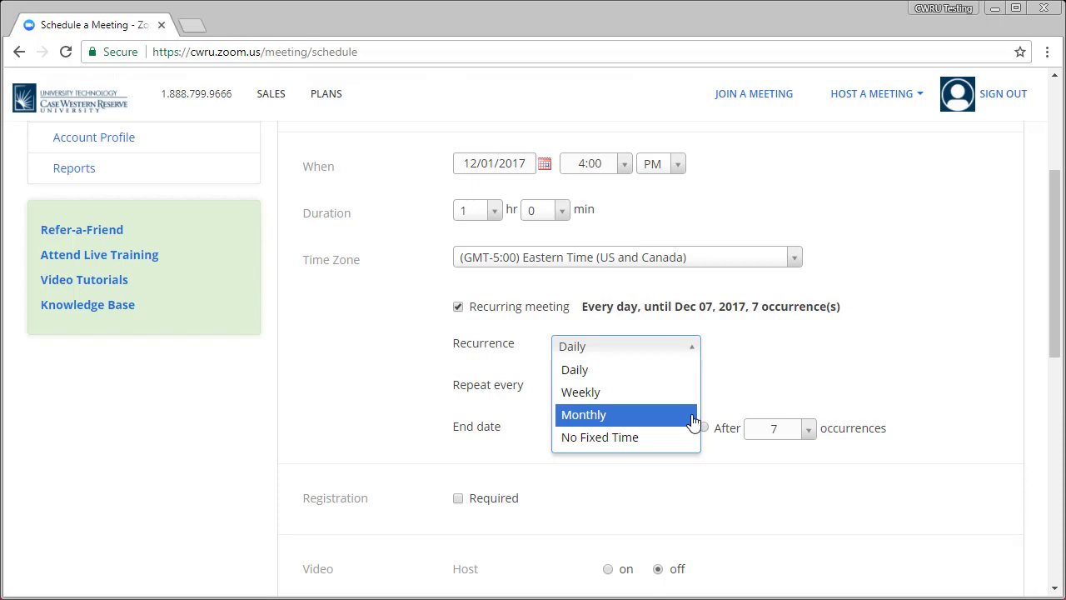
{"action": "left_click", "coordinate": [657, 447]}
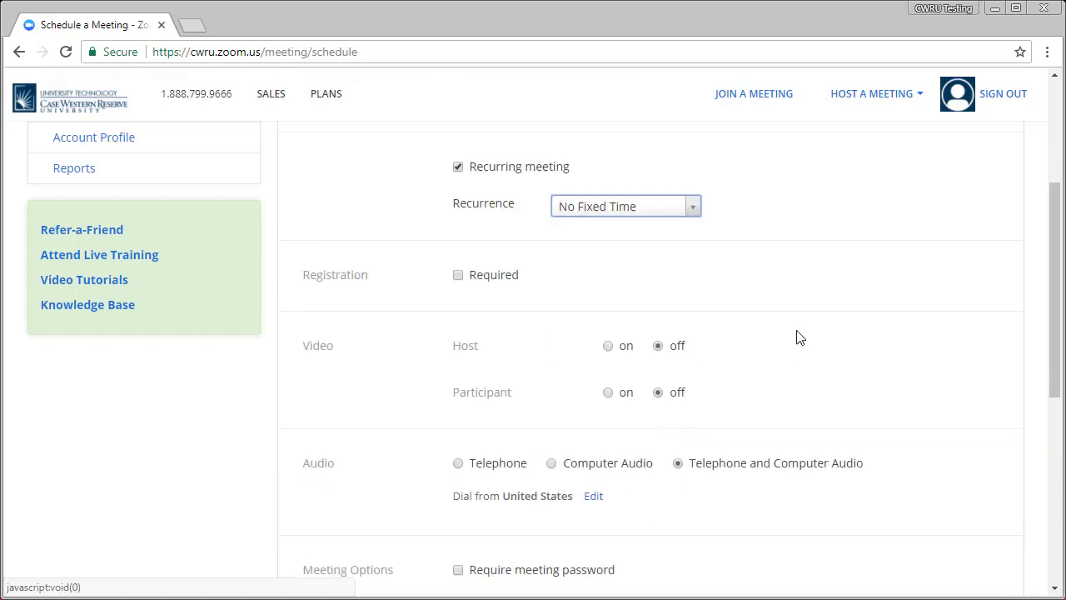
Enable join before host and mute participants upon entry in the meeting options, and save the meeting.
{"action": "scroll", "coordinate": [852, 291], "scroll_direction": "up", "scroll_amount": 1}
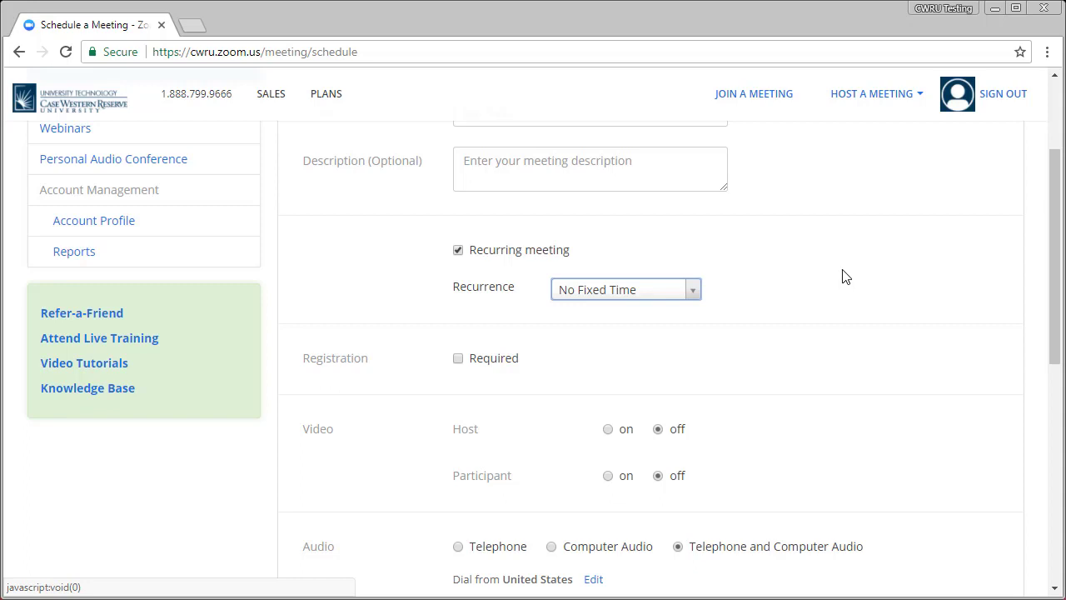
{"action": "scroll", "coordinate": [876, 269], "scroll_direction": "down", "scroll_amount": 2}
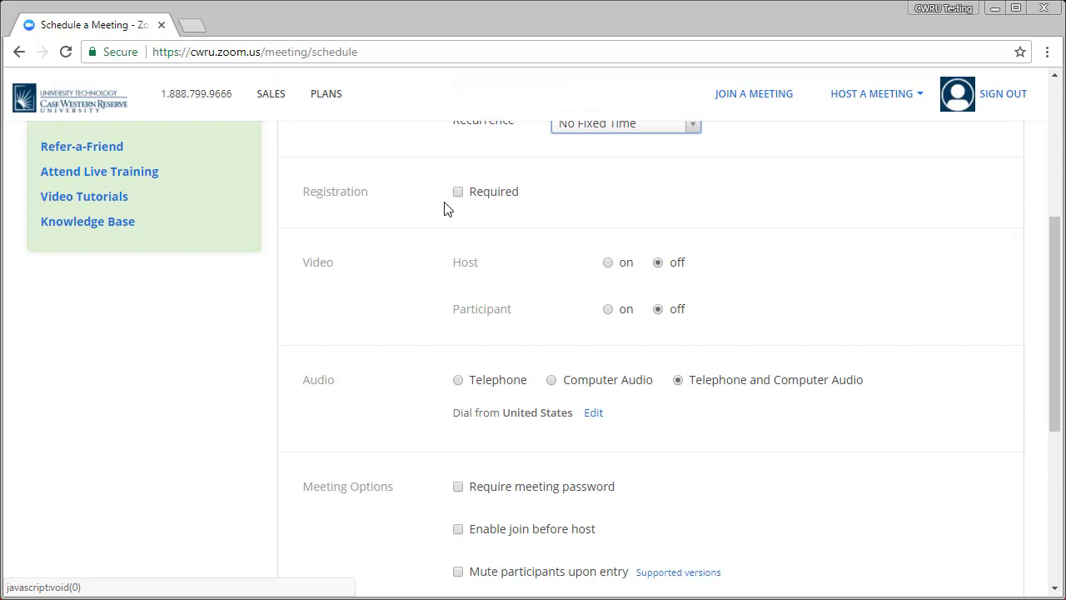
{"action": "scroll", "coordinate": [444, 208], "scroll_direction": "down", "scroll_amount": 1}
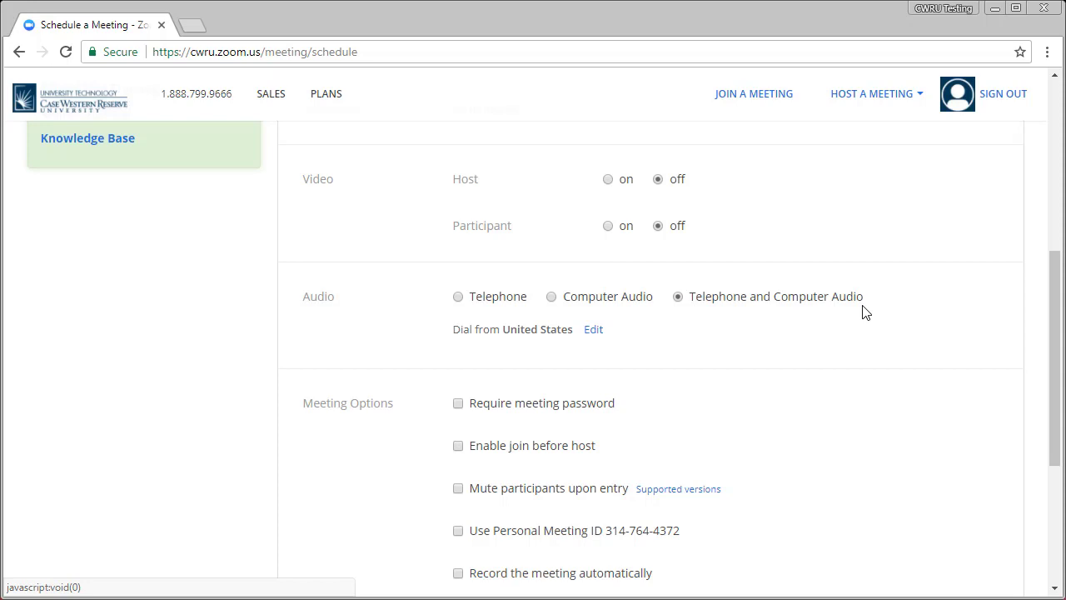
{"action": "scroll", "coordinate": [866, 308], "scroll_direction": "down", "scroll_amount": 2}
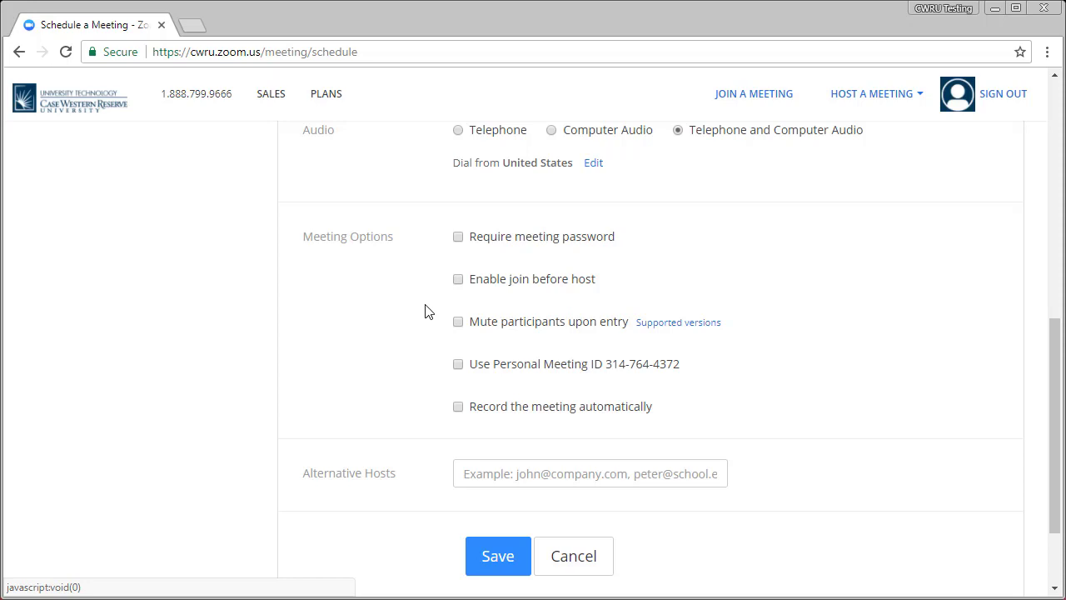
{"action": "left_click", "coordinate": [457, 280]}
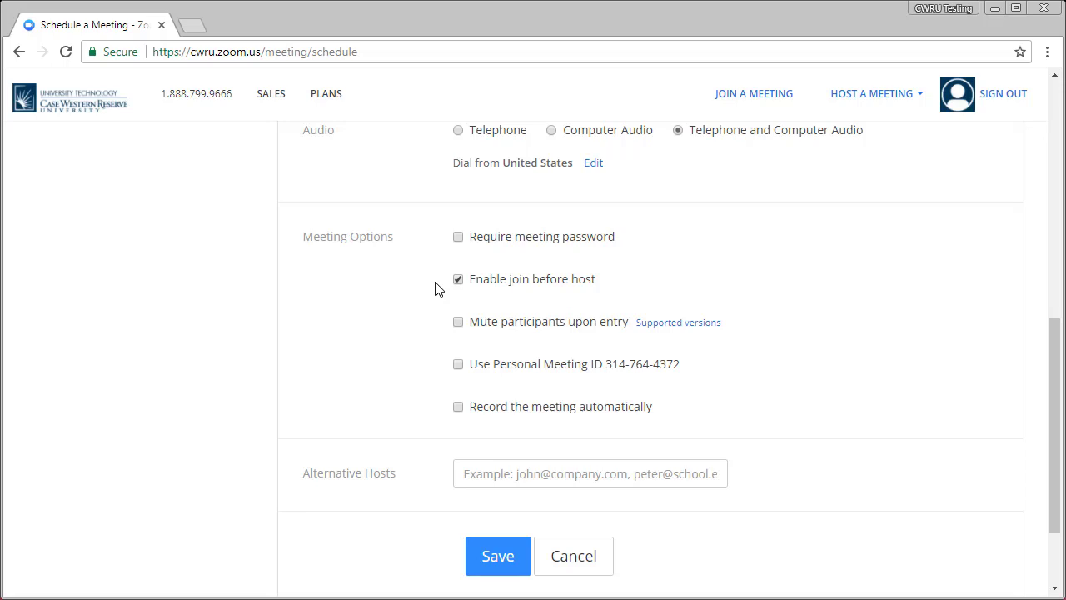
{"action": "left_click", "coordinate": [457, 325]}
{"action": "scroll", "coordinate": [442, 332], "scroll_direction": "down", "scroll_amount": 1}
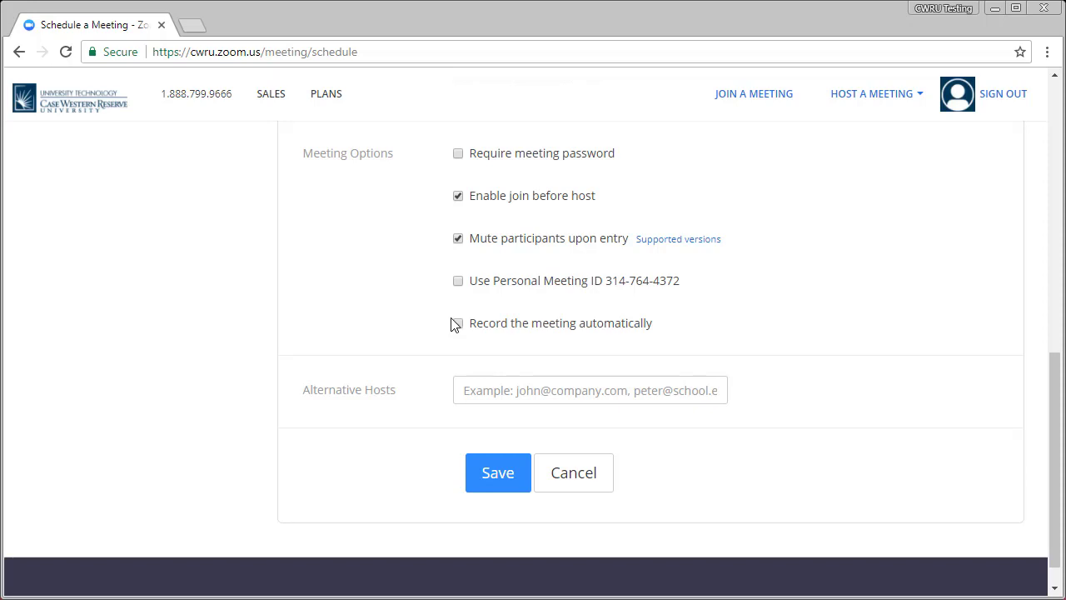
{"action": "scroll", "coordinate": [454, 323], "scroll_direction": "down", "scroll_amount": 1}
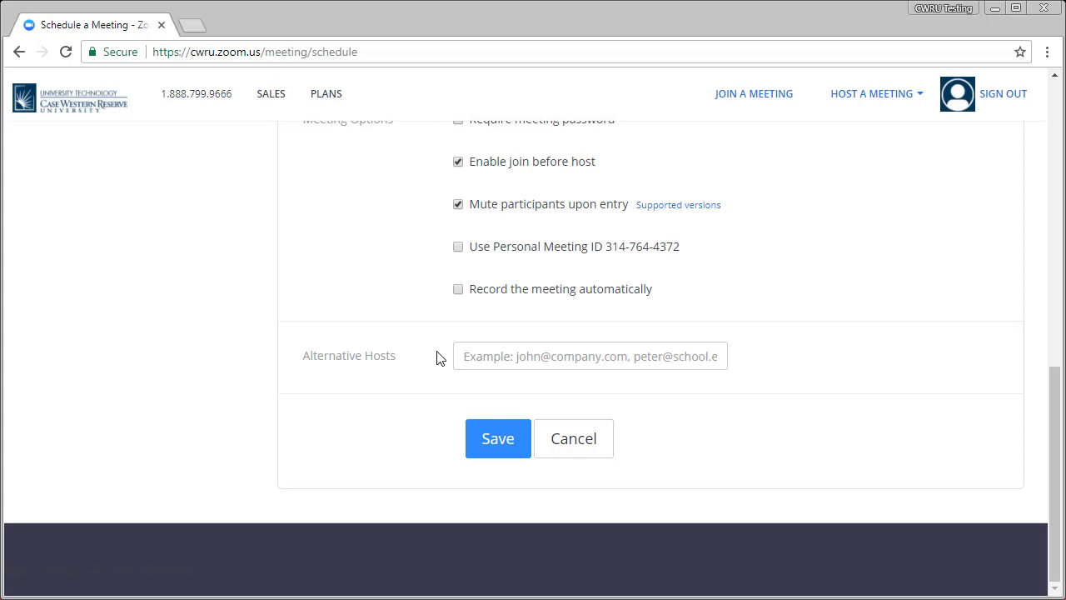
{"action": "left_click", "coordinate": [497, 438]}
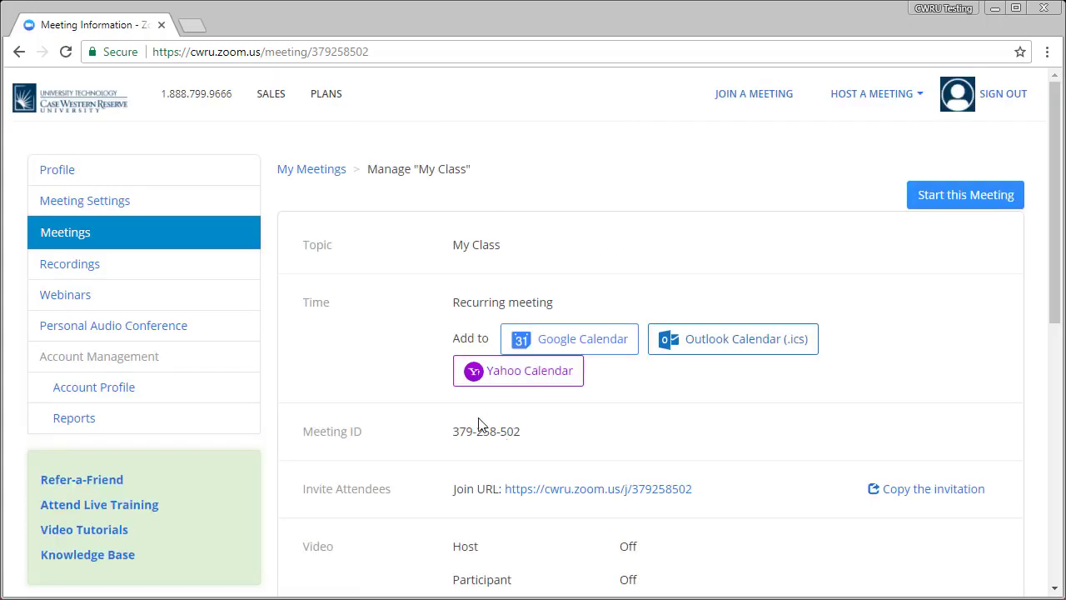
Review the saved My Class meeting's details and highlight its join URL for inviting attendees.
{"action": "scroll", "coordinate": [378, 354], "scroll_direction": "down", "scroll_amount": 3}
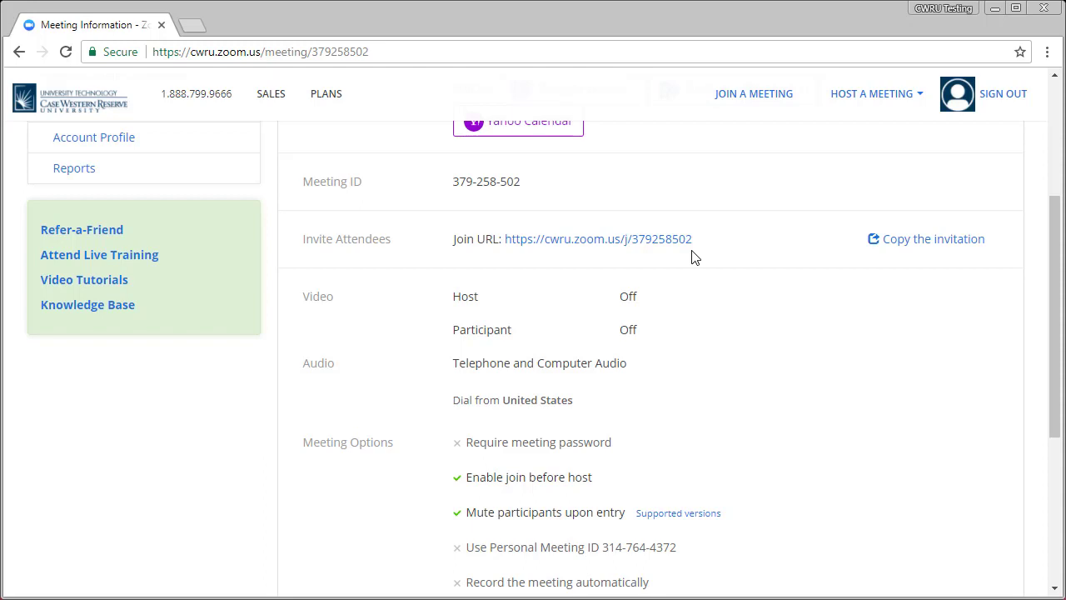
{"action": "left_click_drag", "start_coordinate": [697, 255], "coordinate": [505, 250]}
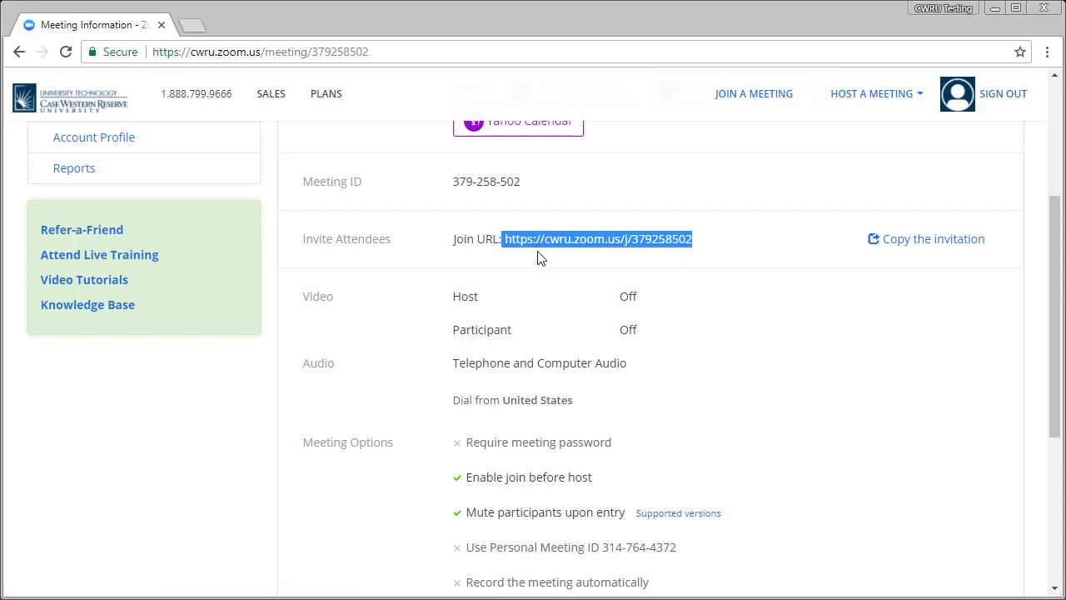
{"action": "left_click", "coordinate": [538, 258]}
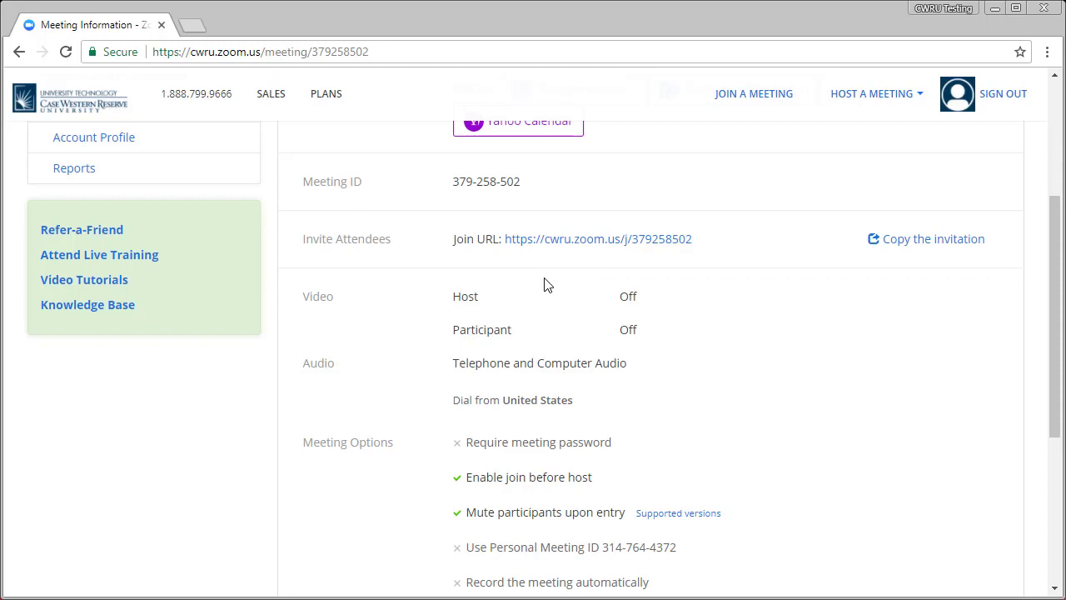
{"action": "scroll", "coordinate": [543, 297], "scroll_direction": "up", "scroll_amount": 3}
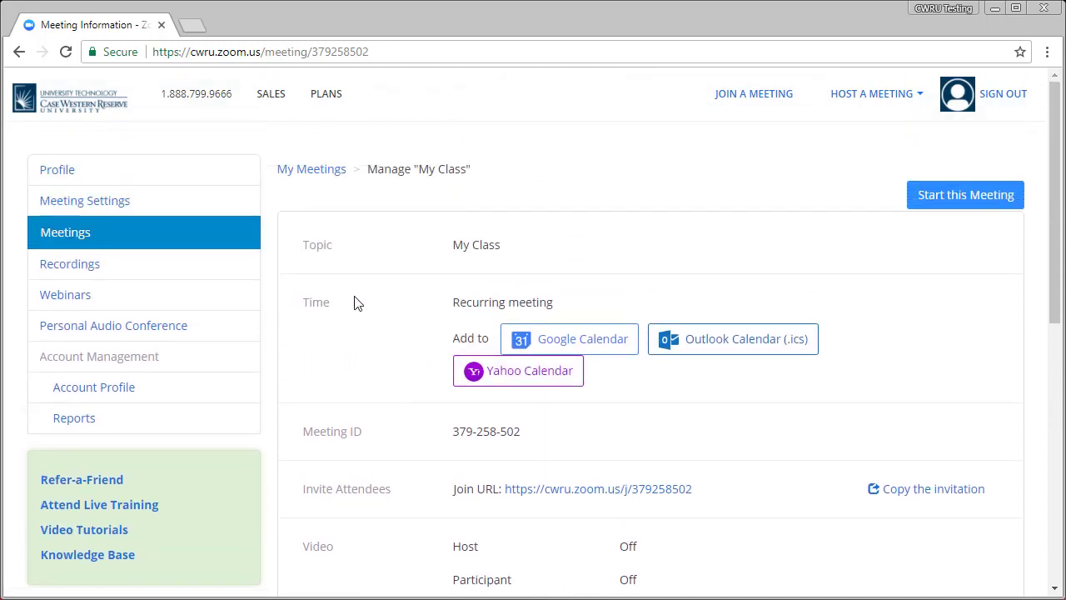
Open My Class from the upcoming meetings list and review its invitation, meeting options and poll section.
{"action": "left_click", "coordinate": [58, 243]}
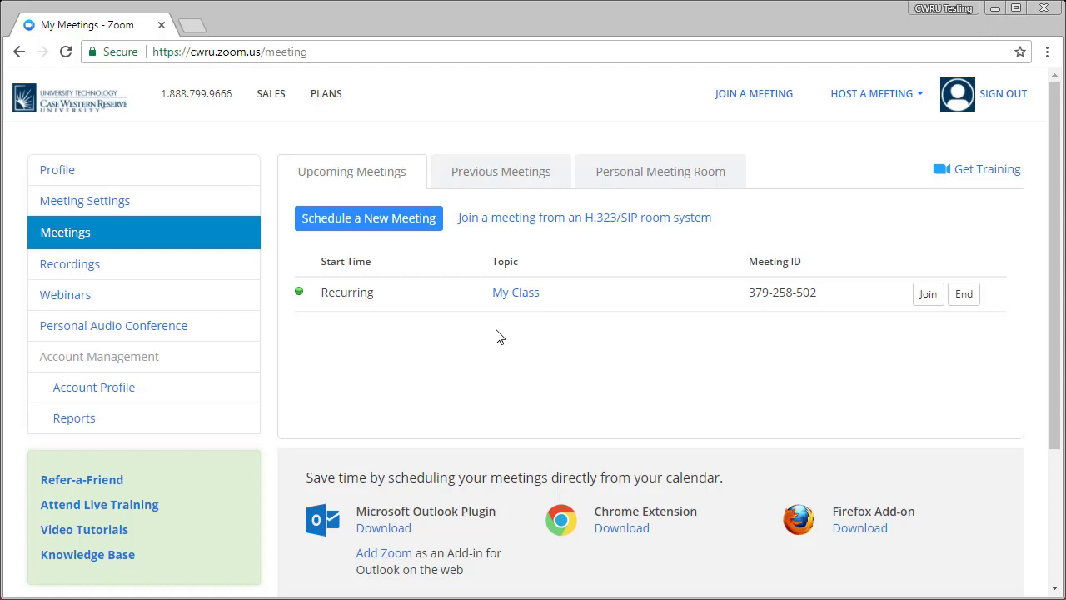
{"action": "left_click", "coordinate": [516, 293]}
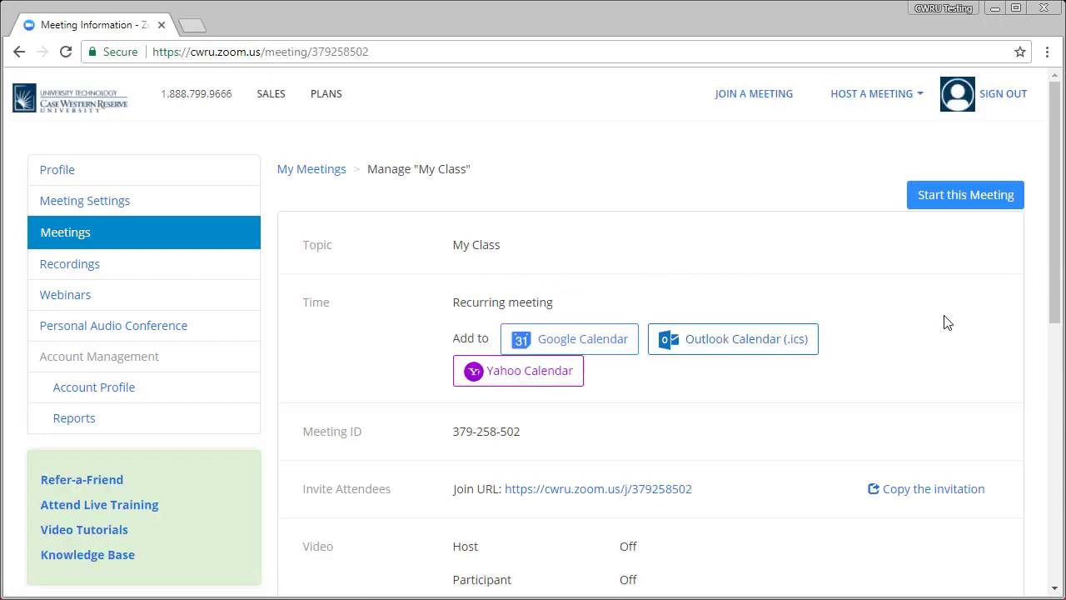
{"action": "scroll", "coordinate": [946, 323], "scroll_direction": "down", "scroll_amount": 1}
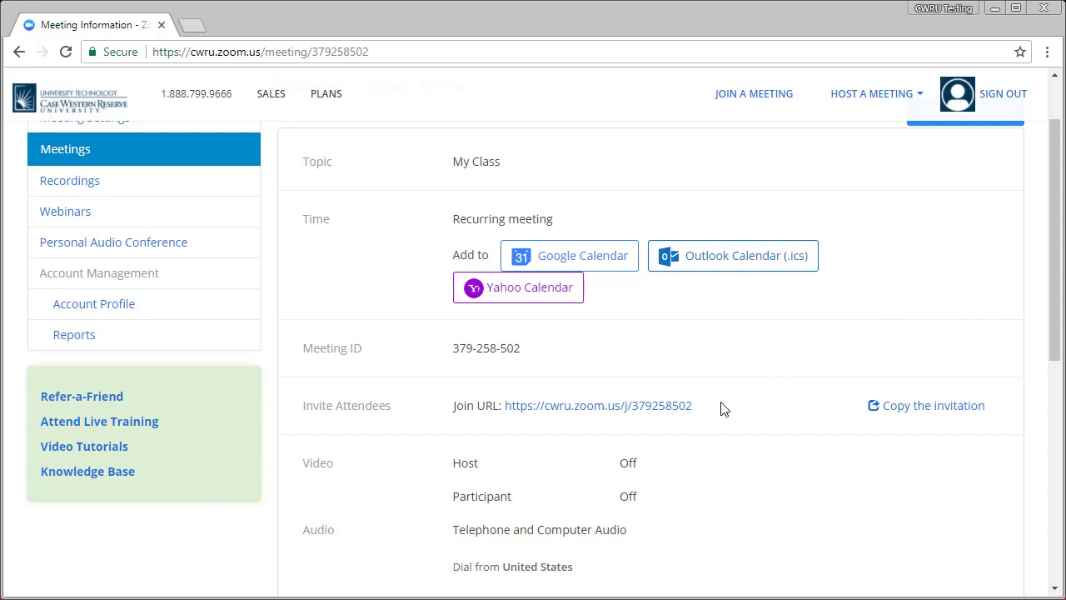
{"action": "scroll", "coordinate": [725, 408], "scroll_direction": "up", "scroll_amount": 1}
{"action": "scroll", "coordinate": [726, 407], "scroll_direction": "down", "scroll_amount": 6}
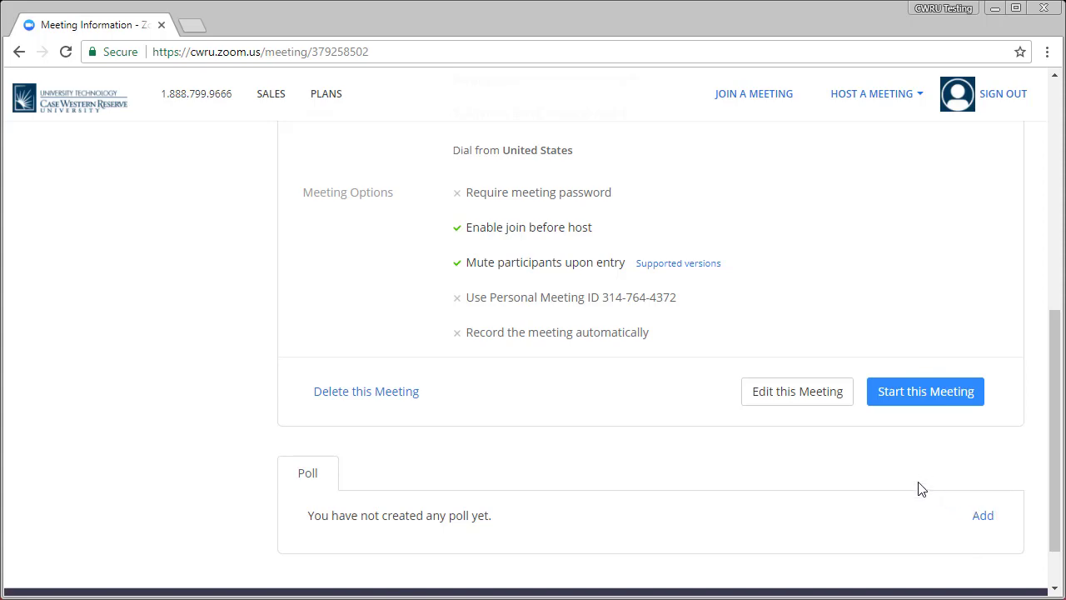
{"action": "scroll", "coordinate": [922, 502], "scroll_direction": "up", "scroll_amount": 10}
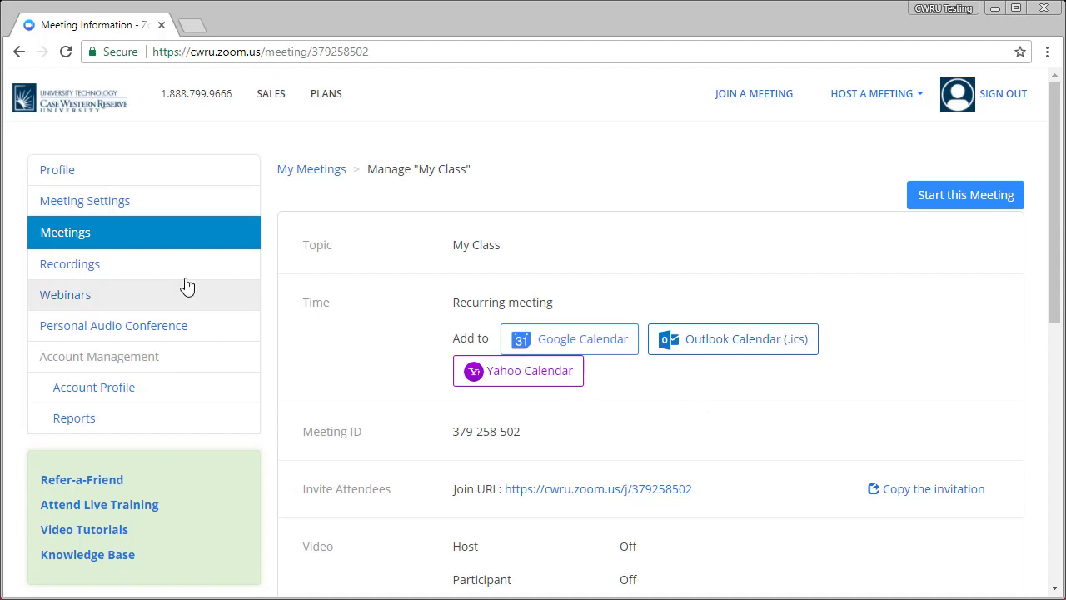
Reopen My Class from the upcoming meetings list and start it in the Zoom Meetings desktop application.
{"action": "left_click", "coordinate": [83, 241]}
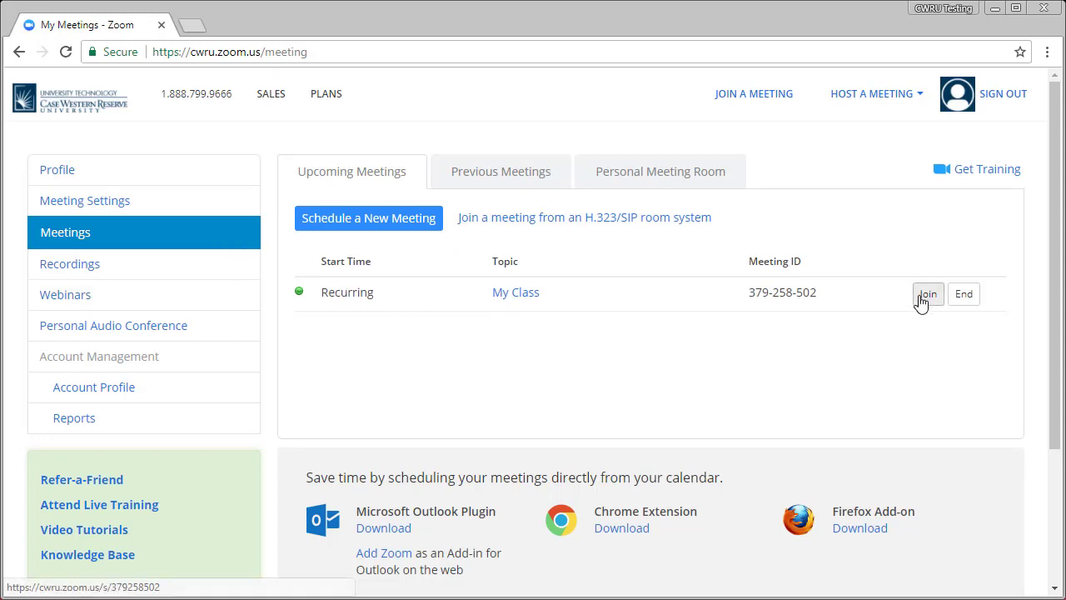
{"action": "left_click", "coordinate": [520, 297]}
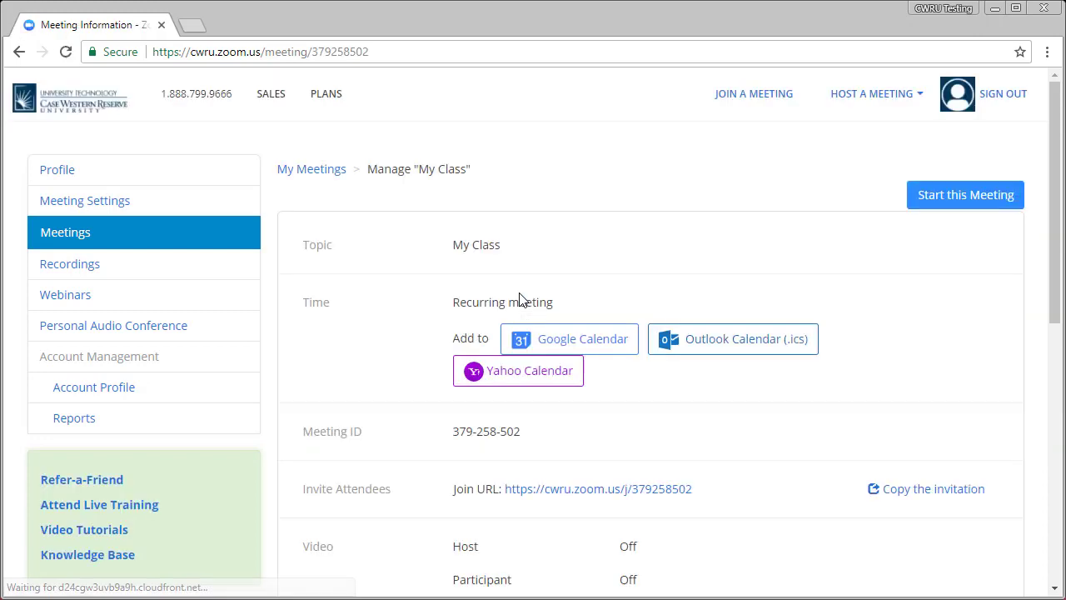
{"action": "left_click", "coordinate": [987, 208]}
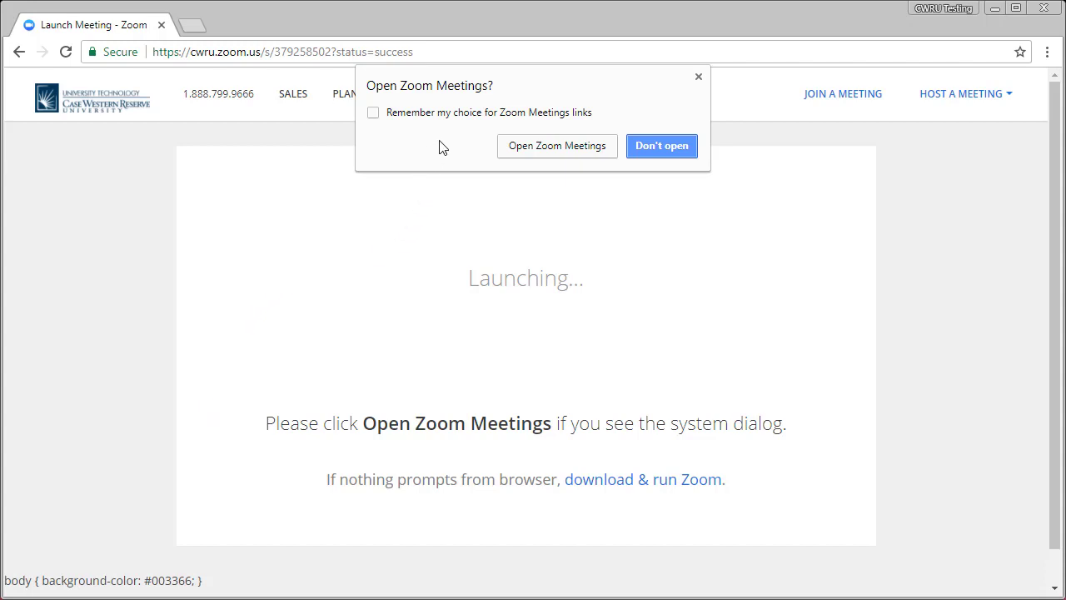
{"action": "left_click", "coordinate": [583, 147]}
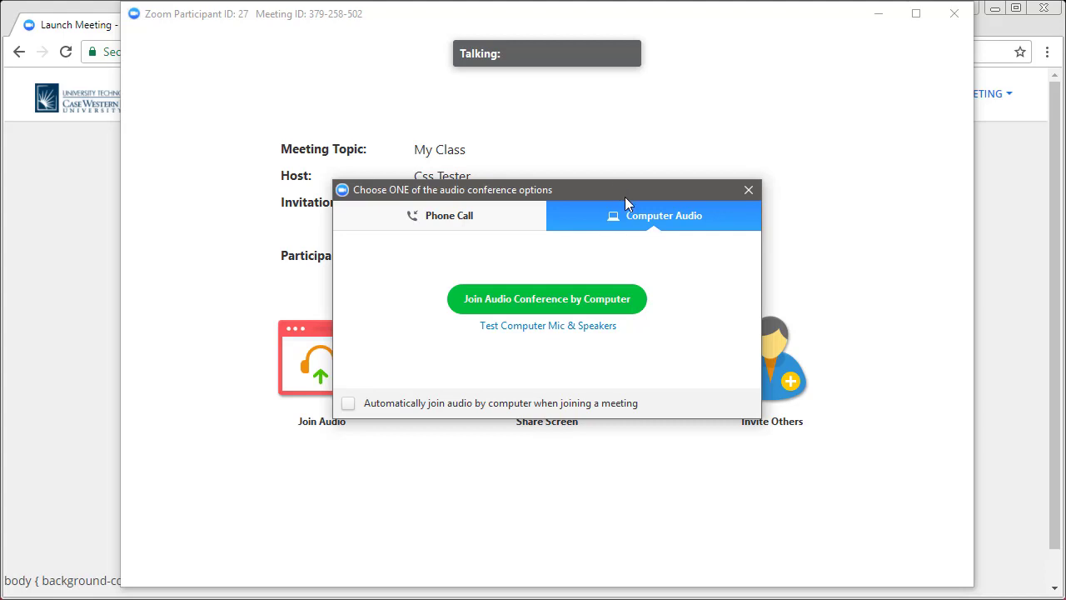
Examine the computer mic and speaker test settings and the phone call dial-in details.
{"action": "left_click", "coordinate": [611, 327]}
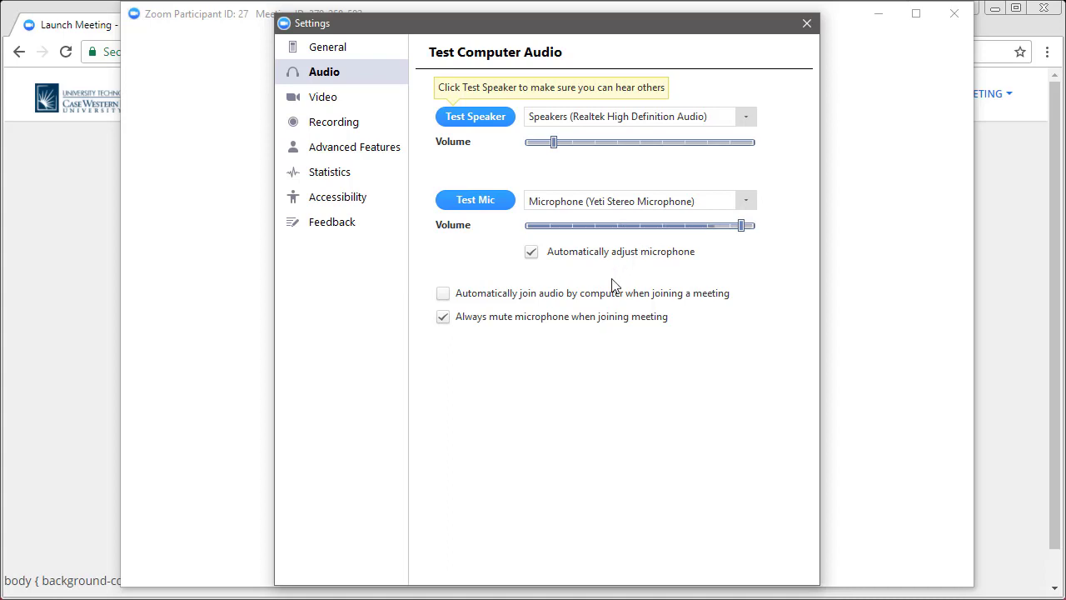
{"action": "left_click", "coordinate": [808, 25]}
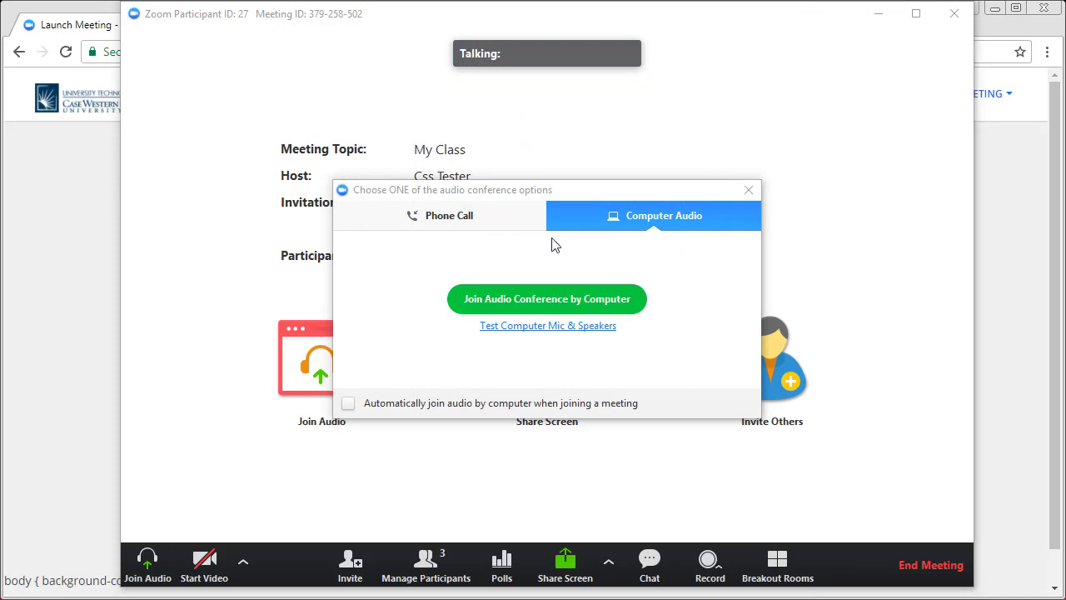
{"action": "left_click", "coordinate": [509, 229]}
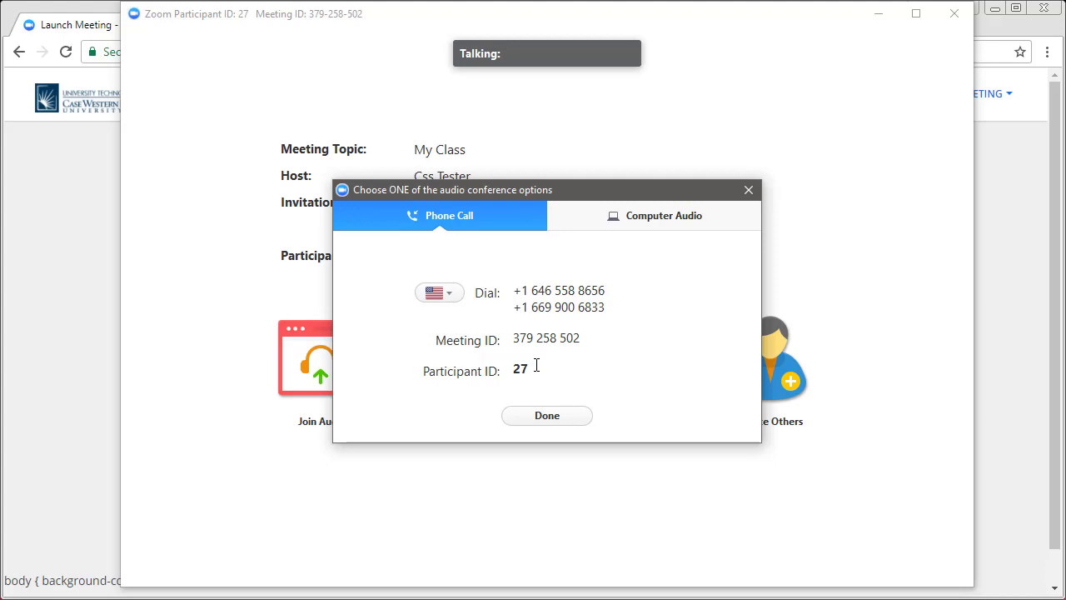
{"action": "left_click", "coordinate": [691, 228]}
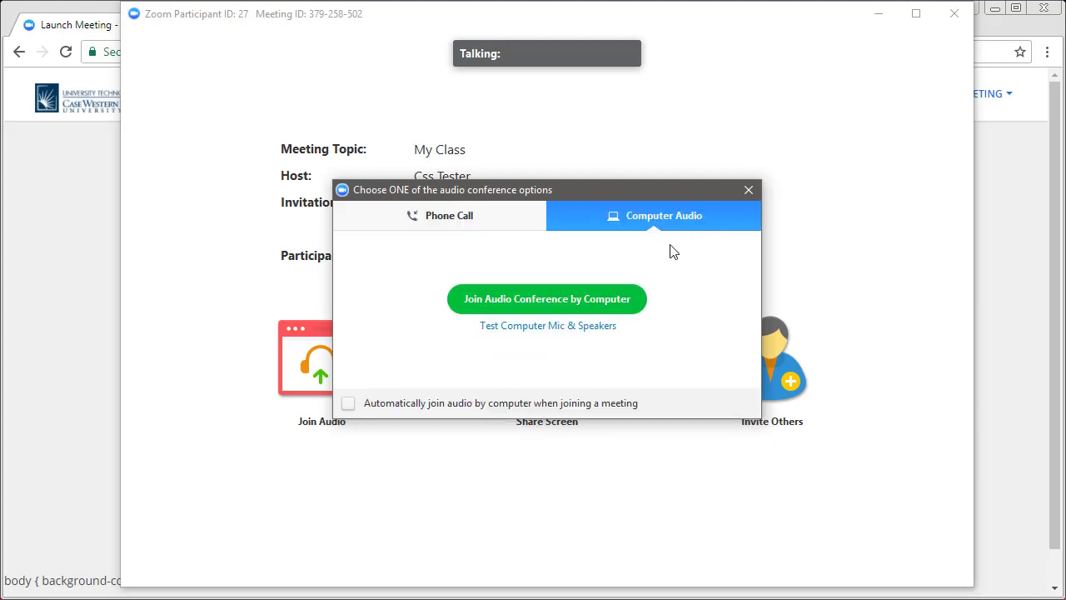
Join the audio conference by computer, and unmute and re-mute the microphone.
{"action": "left_click", "coordinate": [638, 299]}
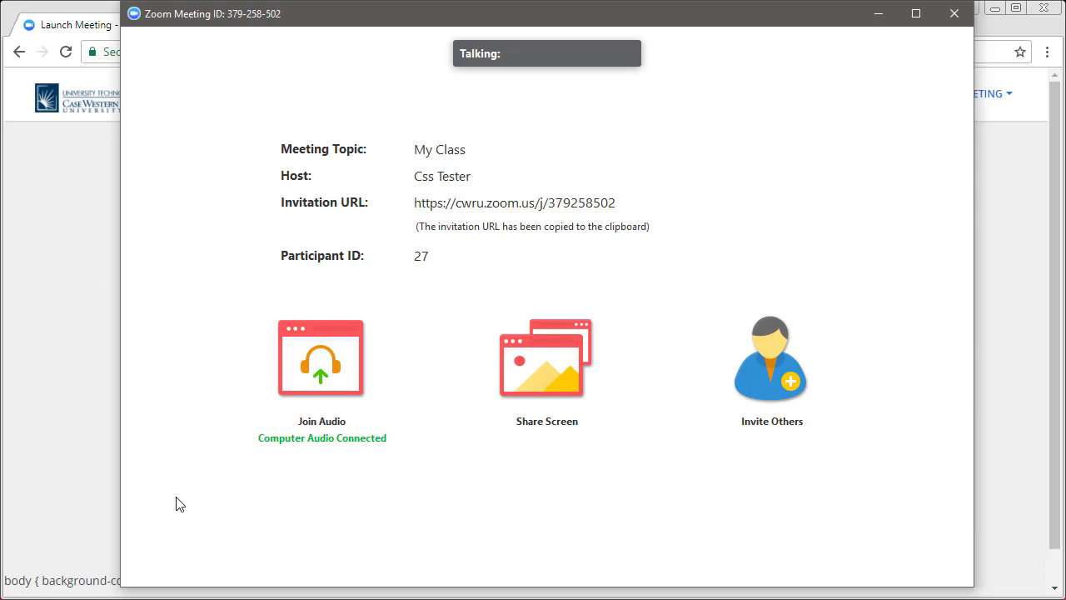
{"action": "mouse_move", "coordinate": [174, 509]}
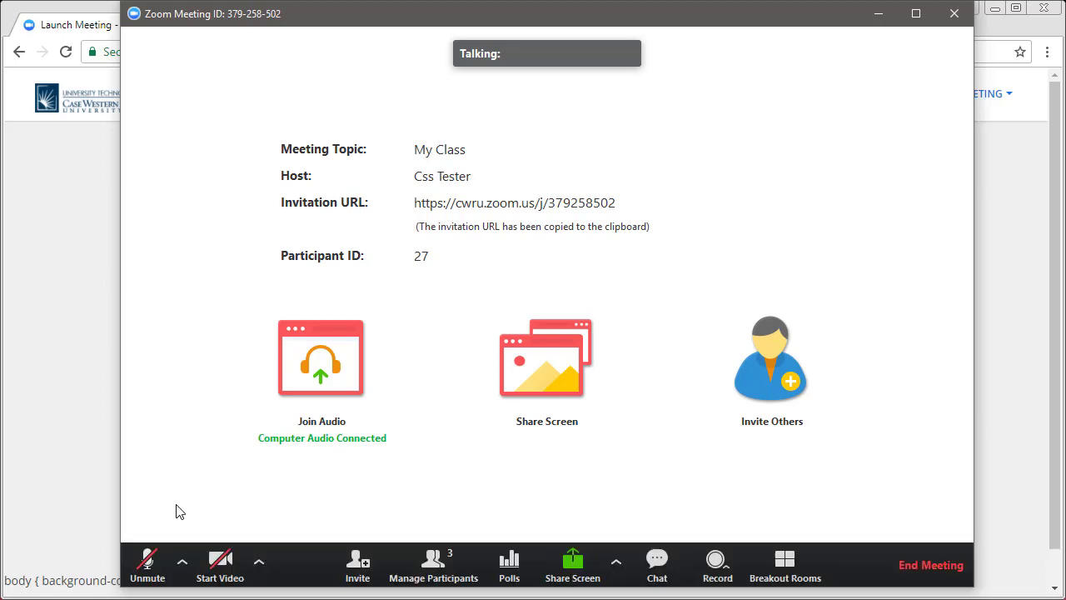
{"action": "left_click", "coordinate": [163, 570]}
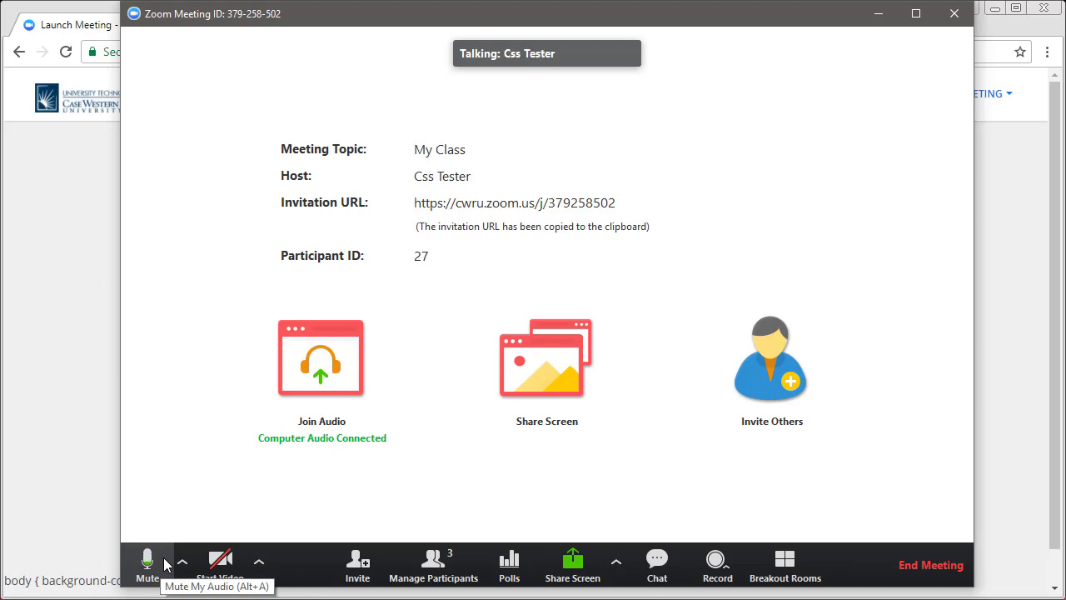
{"action": "mouse_move", "coordinate": [163, 565]}
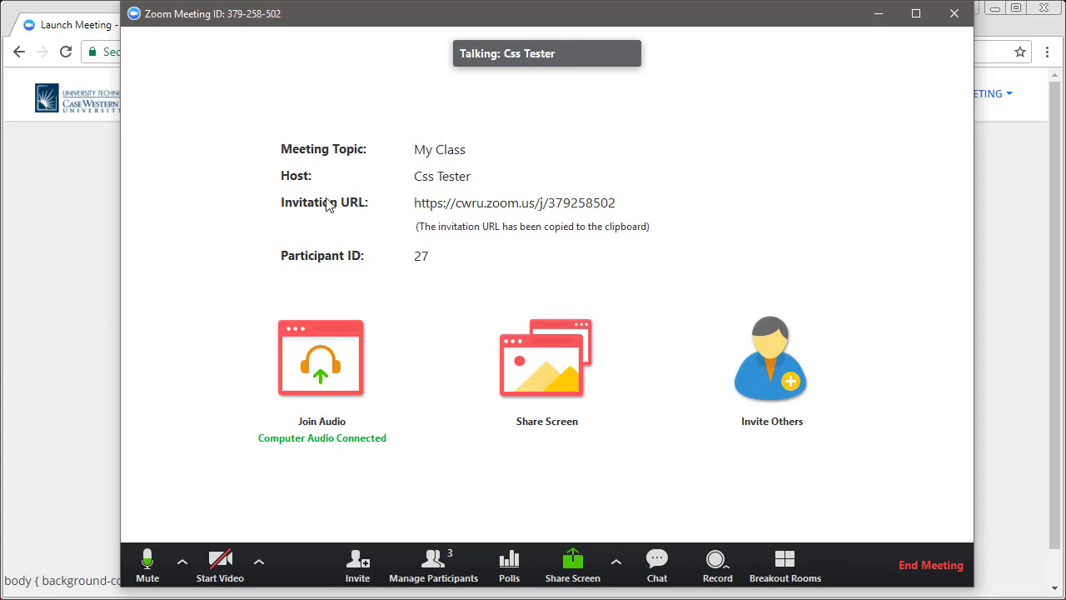
{"action": "left_click", "coordinate": [162, 572]}
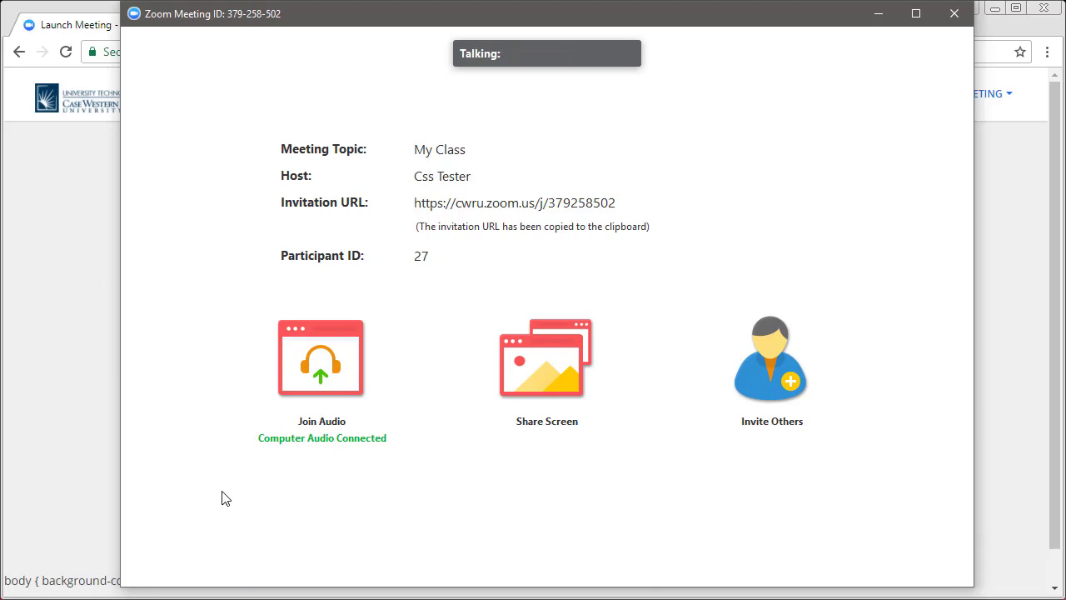
Start the host's webcam video in the My Class meeting.
{"action": "mouse_move", "coordinate": [226, 486]}
{"action": "mouse_move", "coordinate": [241, 563]}
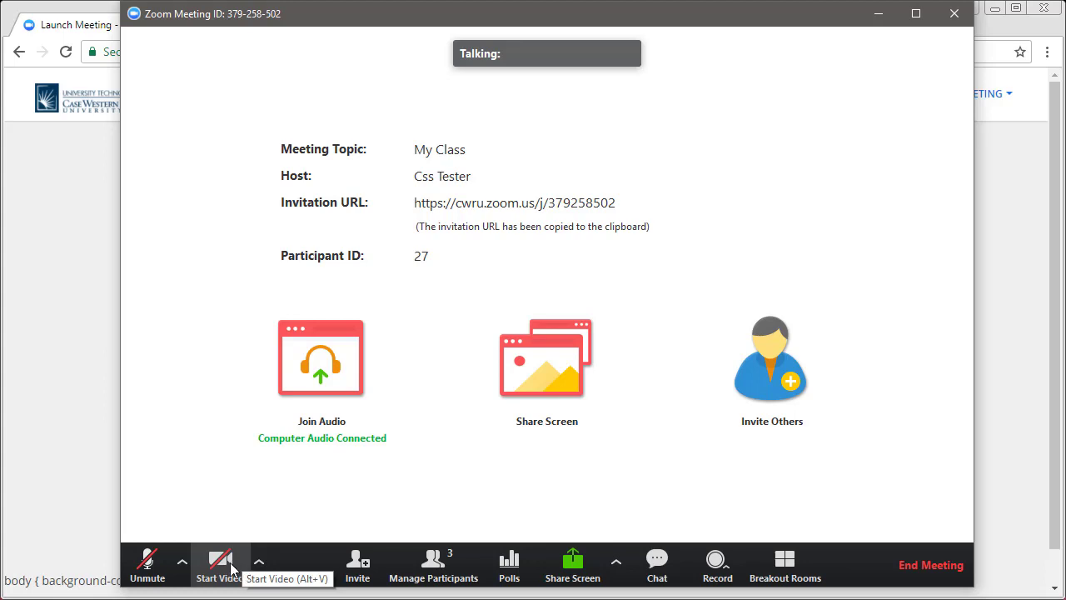
{"action": "left_click", "coordinate": [230, 568]}
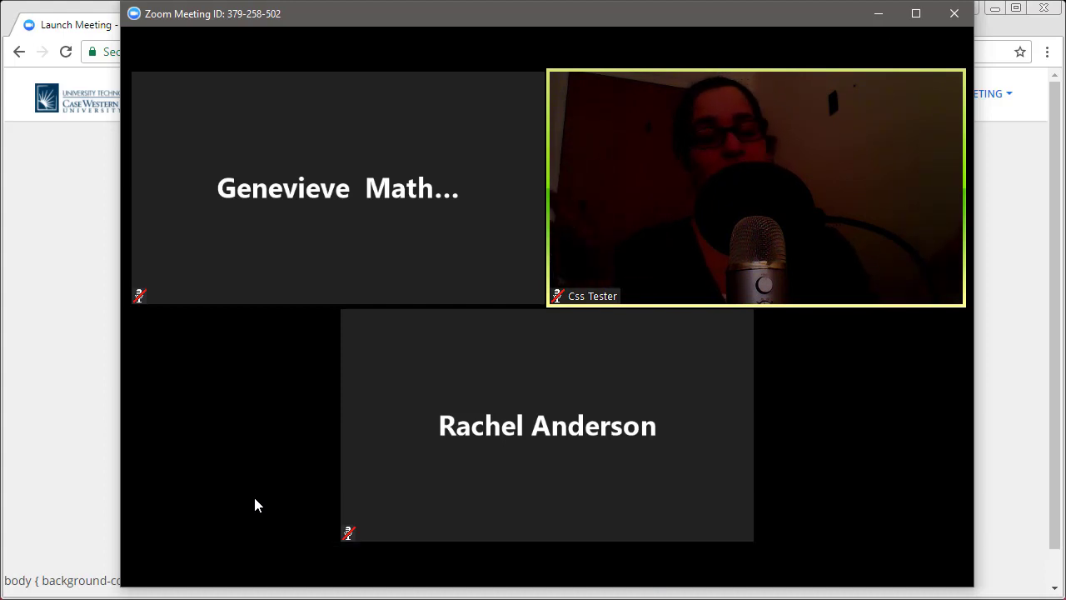
Stop the host's webcam video in the My Class meeting.
{"action": "mouse_move", "coordinate": [257, 499]}
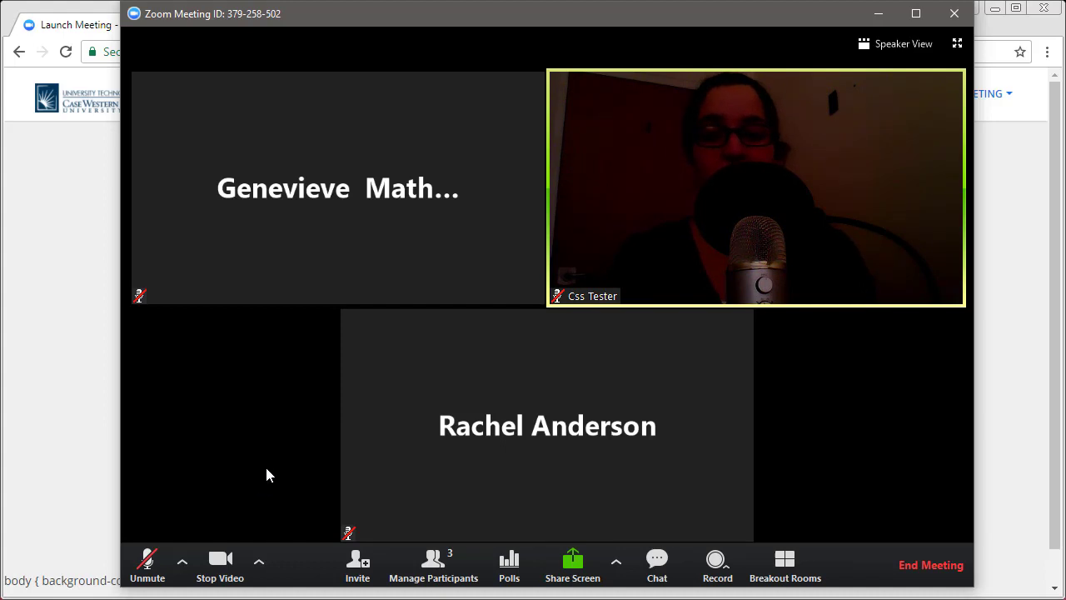
{"action": "mouse_move", "coordinate": [407, 408]}
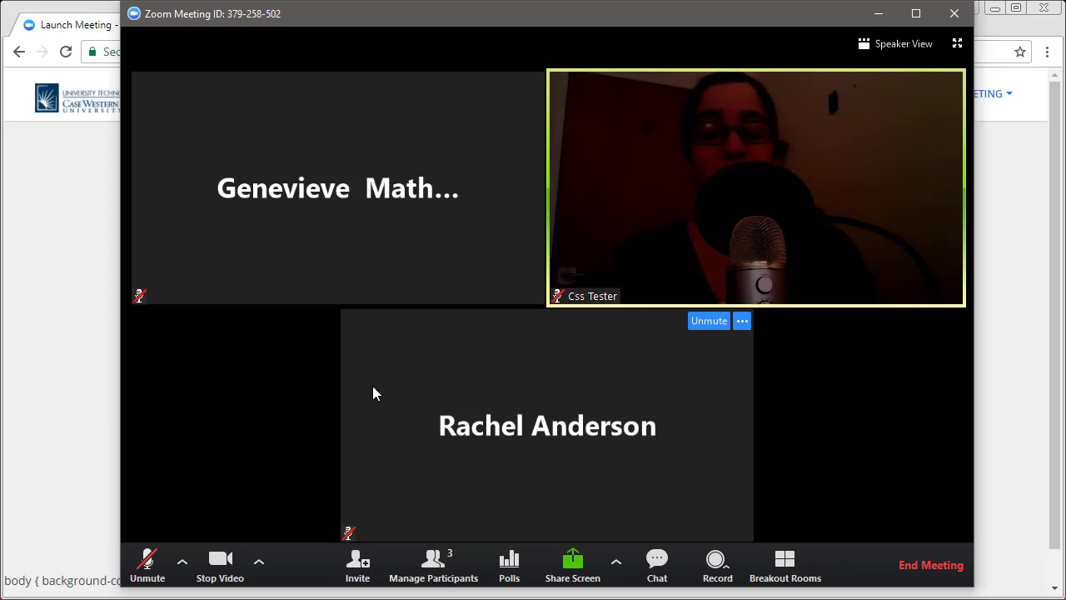
{"action": "left_click", "coordinate": [220, 562]}
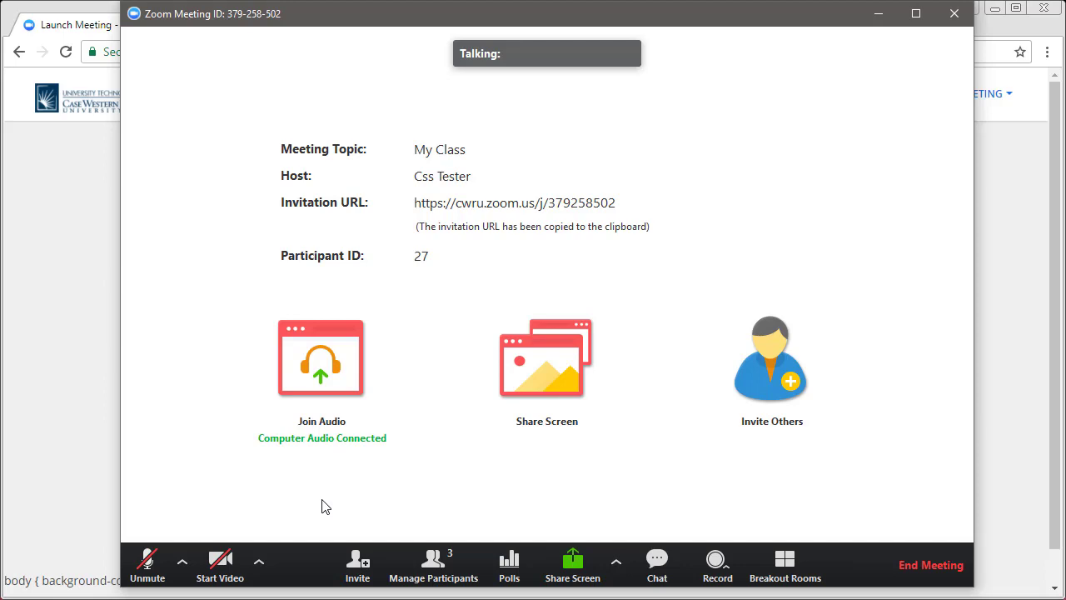
Show the meeting's participants list and reposition the meeting window so the whole list fits on screen.
{"action": "left_click", "coordinate": [442, 567]}
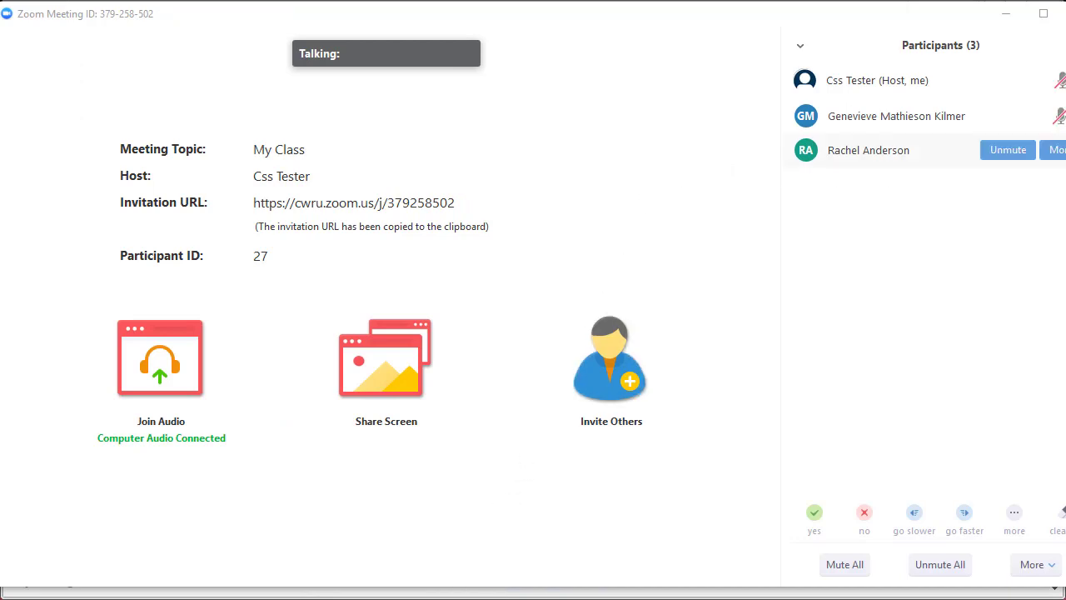
{"action": "left_click_drag", "start_coordinate": [1065, 165], "coordinate": [1050, 167]}
{"action": "left_click_drag", "start_coordinate": [258, 25], "coordinate": [267, 23]}
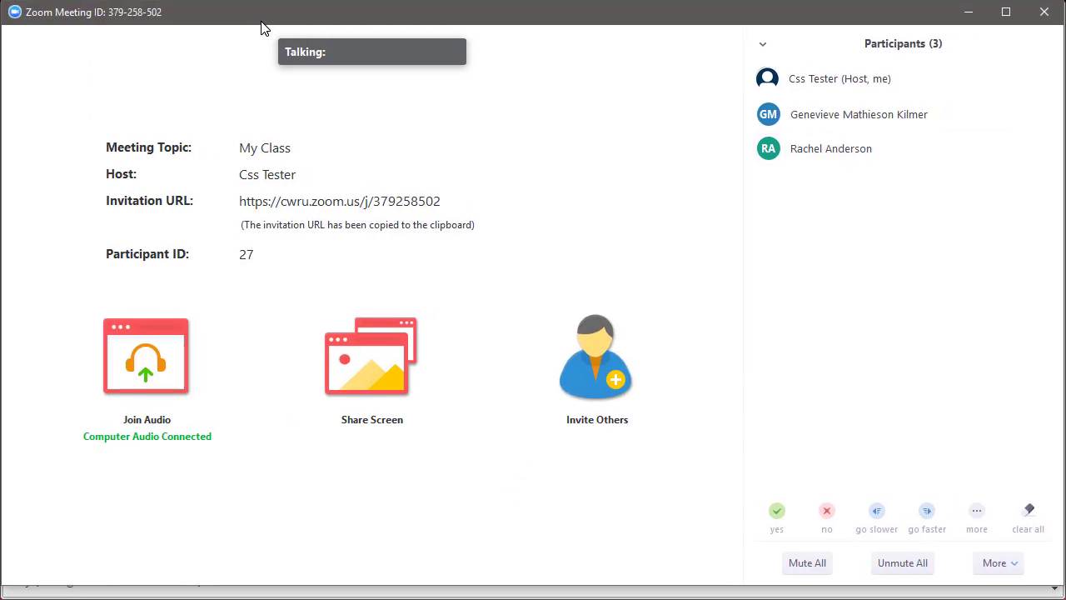
Make the participant listed directly below the host a co-host of the meeting and confirm the choice.
{"action": "mouse_move", "coordinate": [856, 114]}
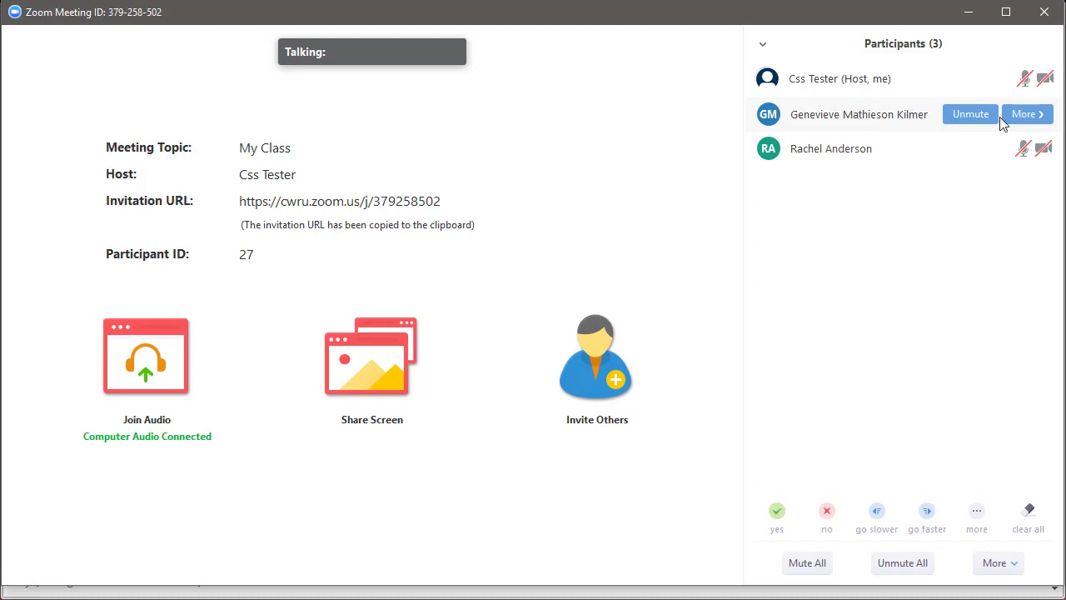
{"action": "left_click", "coordinate": [1024, 117]}
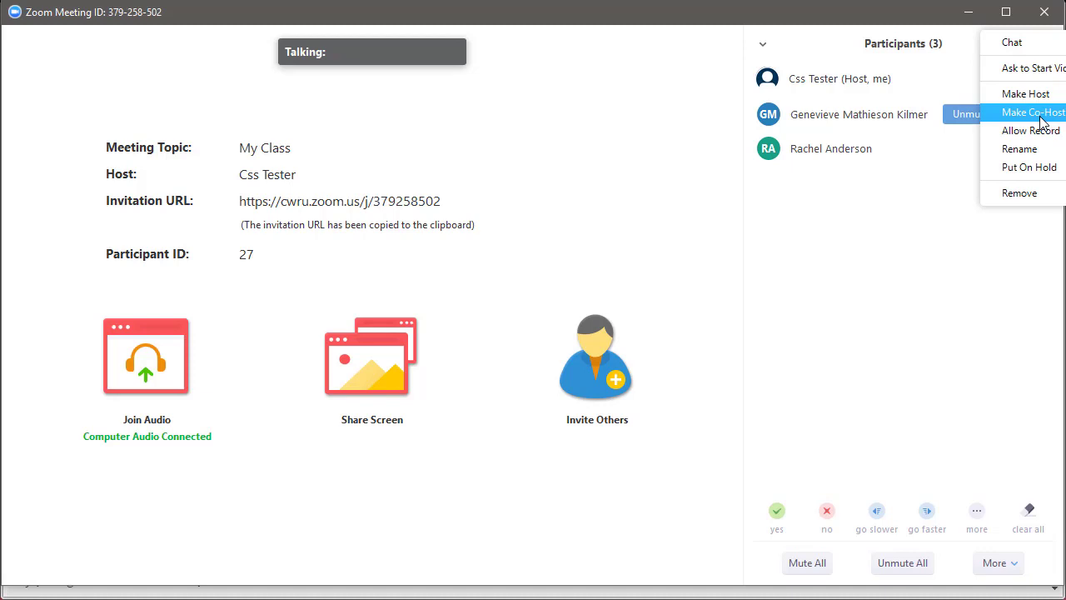
{"action": "left_click", "coordinate": [1033, 112]}
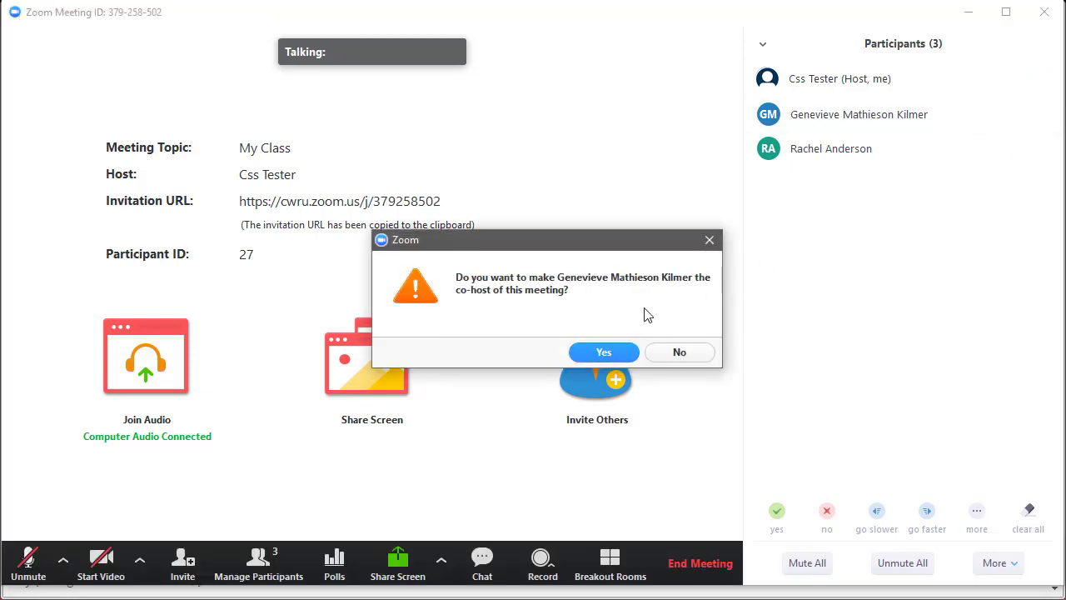
{"action": "left_click", "coordinate": [634, 352]}
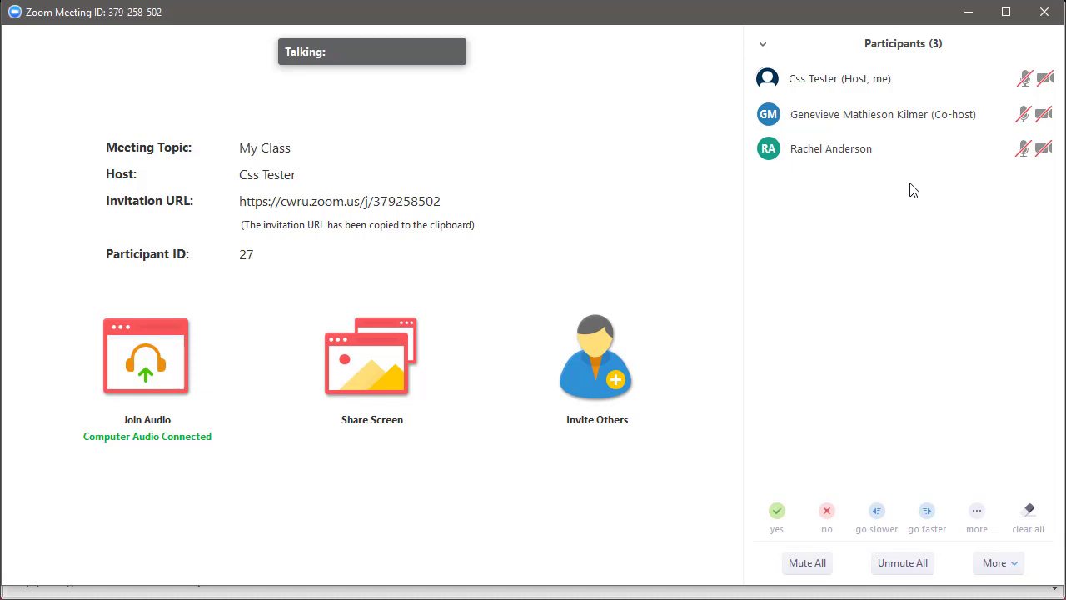
Examine the additional management options available for the co-host.
{"action": "mouse_move", "coordinate": [1023, 111]}
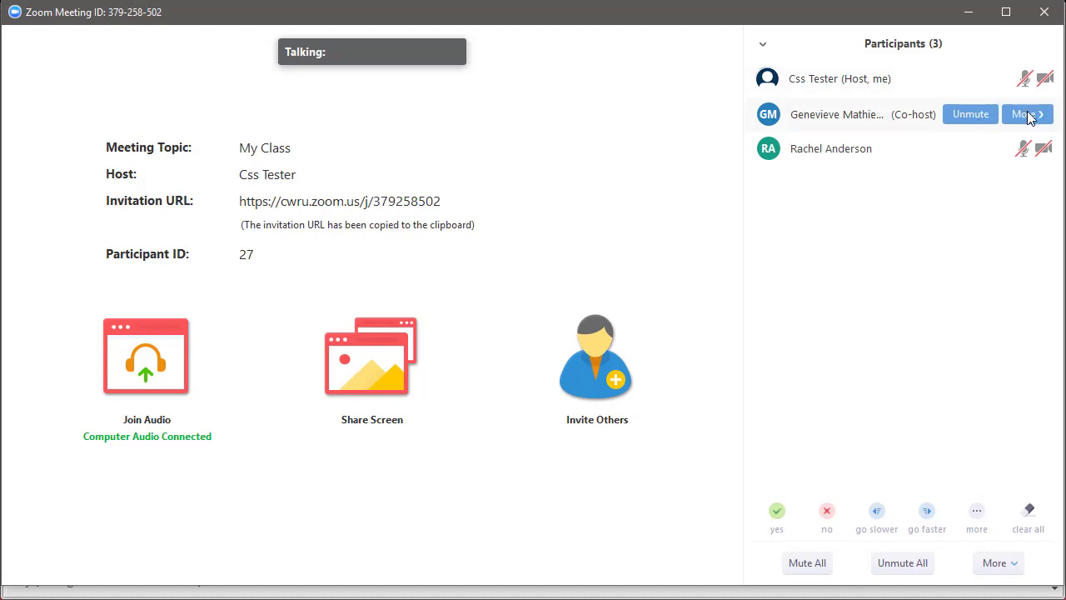
{"action": "left_click", "coordinate": [1028, 115]}
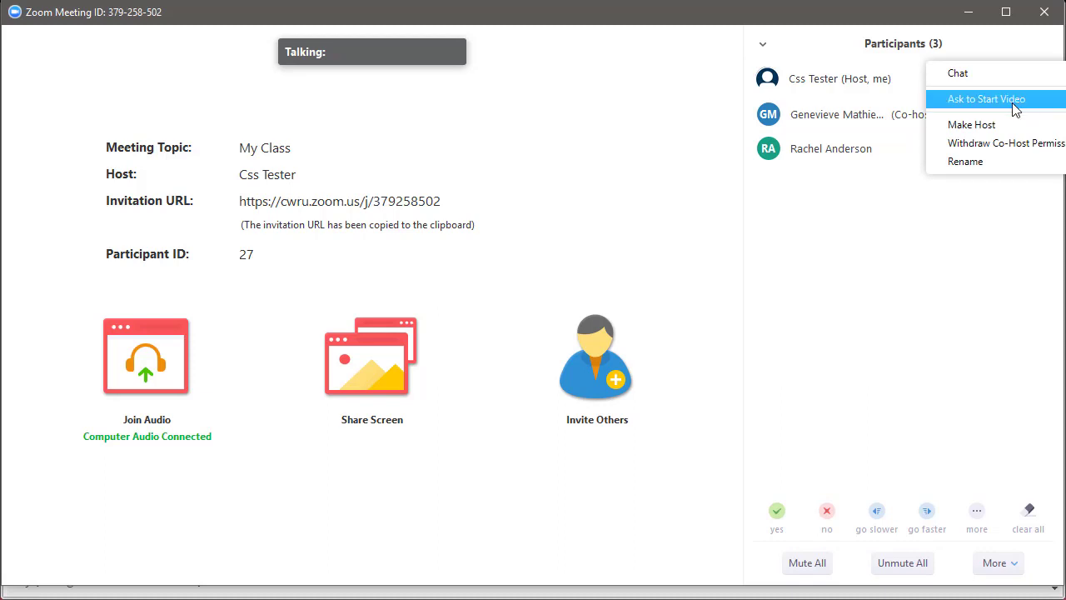
{"action": "left_click", "coordinate": [864, 213]}
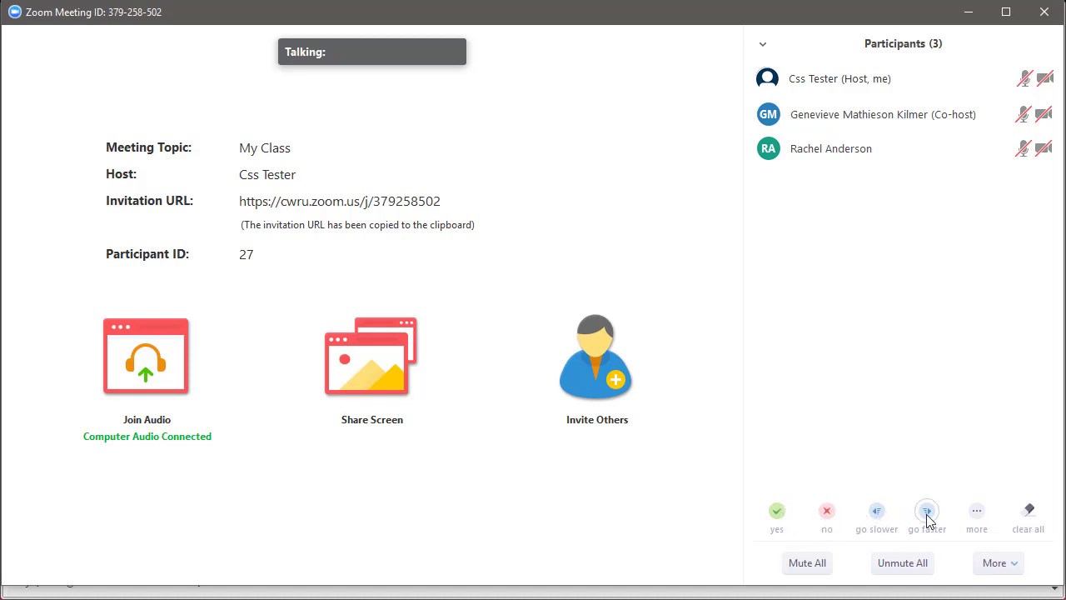
Examine the nonverbal feedback icons and the meeting-wide options such as Mute Participants on Entry and Play Enter/Exit Chime.
{"action": "left_click", "coordinate": [975, 510]}
{"action": "left_click", "coordinate": [776, 510]}
{"action": "left_click", "coordinate": [776, 514]}
{"action": "left_click", "coordinate": [1020, 570]}
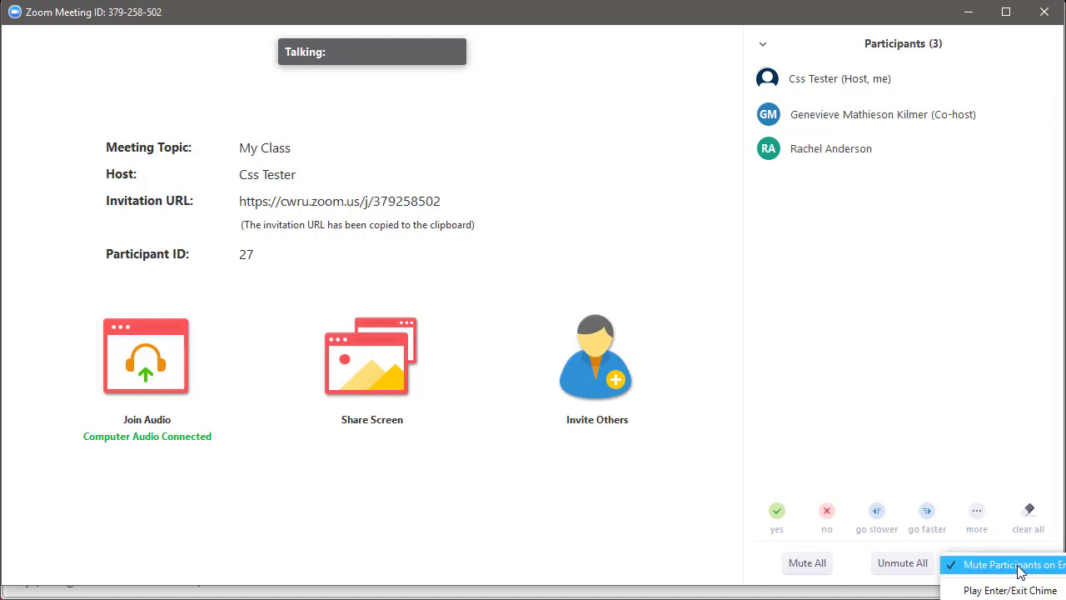
{"action": "left_click", "coordinate": [1020, 570]}
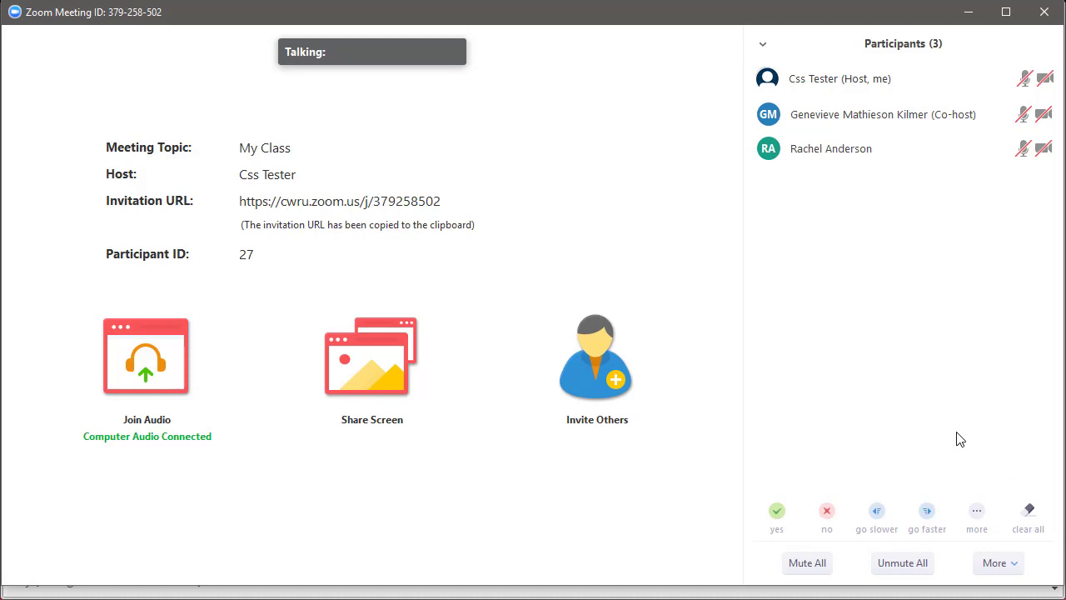
Hide the participants list and show it again.
{"action": "mouse_move", "coordinate": [432, 516]}
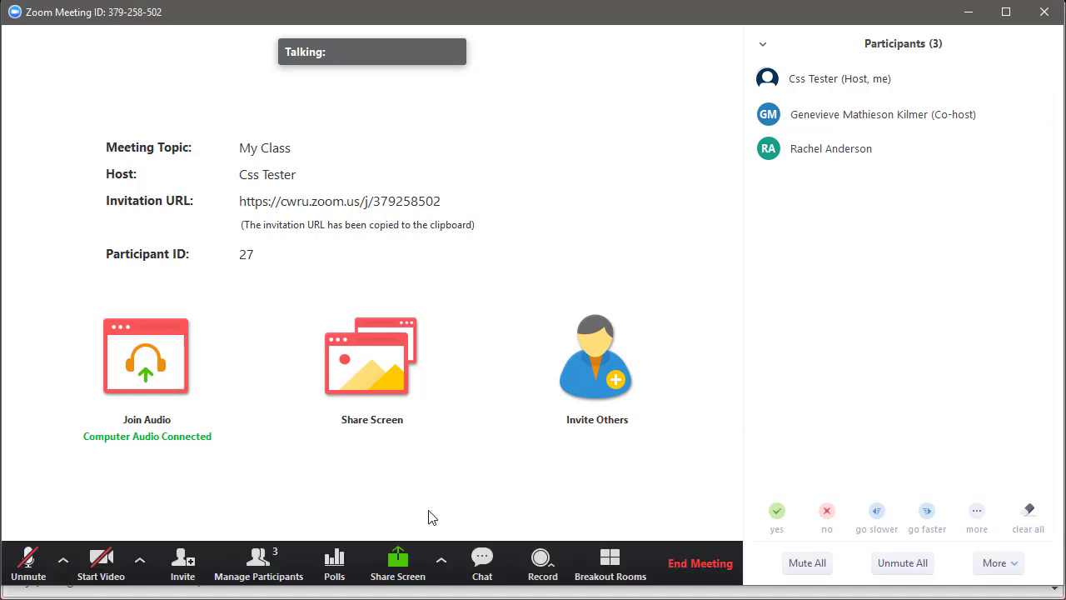
{"action": "left_click", "coordinate": [260, 567]}
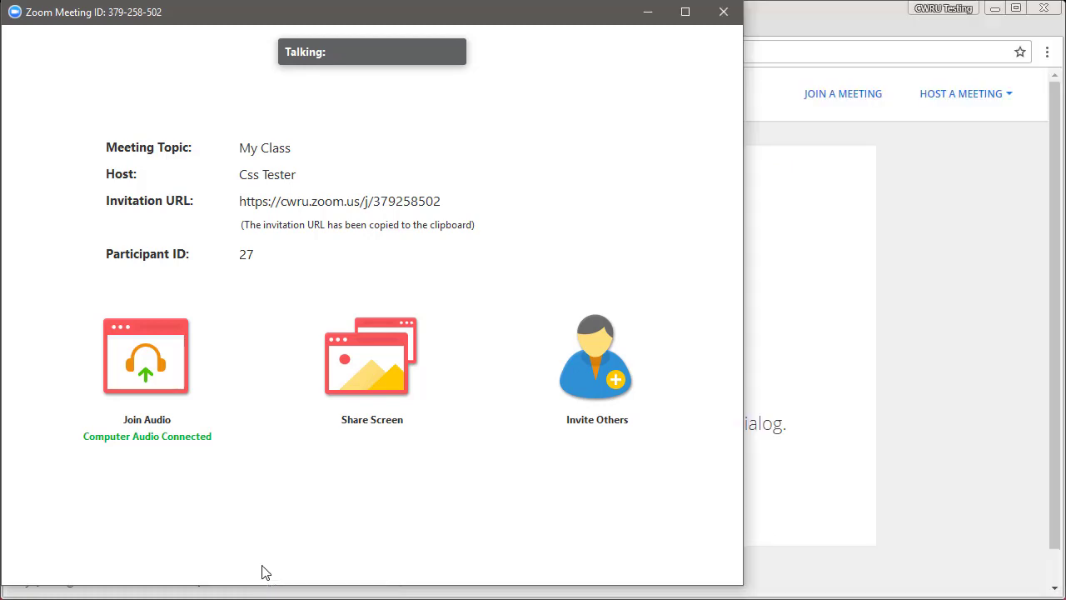
{"action": "left_click", "coordinate": [266, 567]}
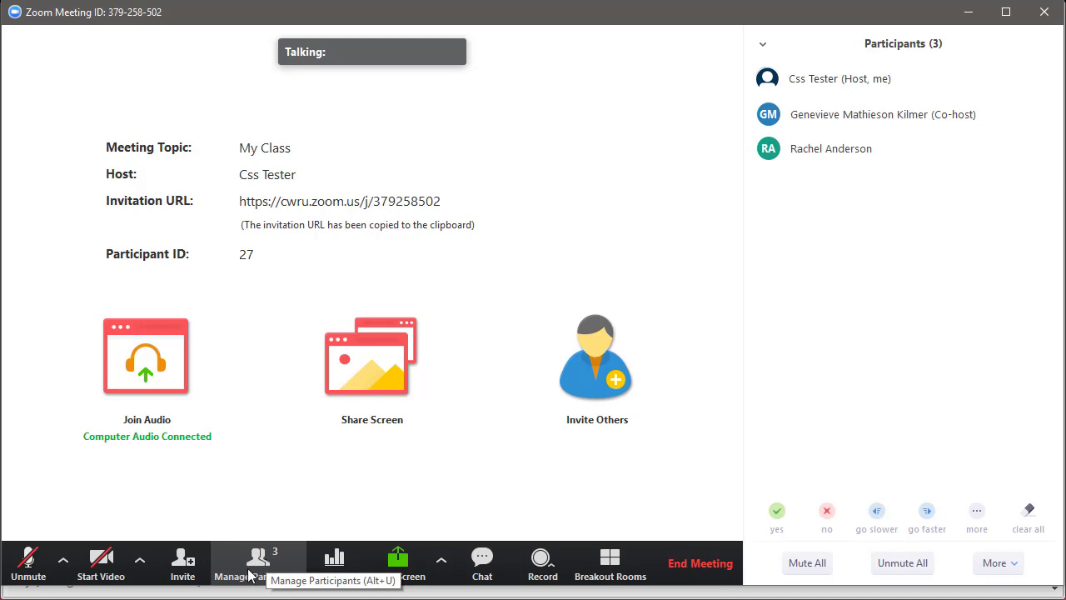
Copy the meeting URL from the invitation options and close the invitation dialog.
{"action": "left_click", "coordinate": [183, 566]}
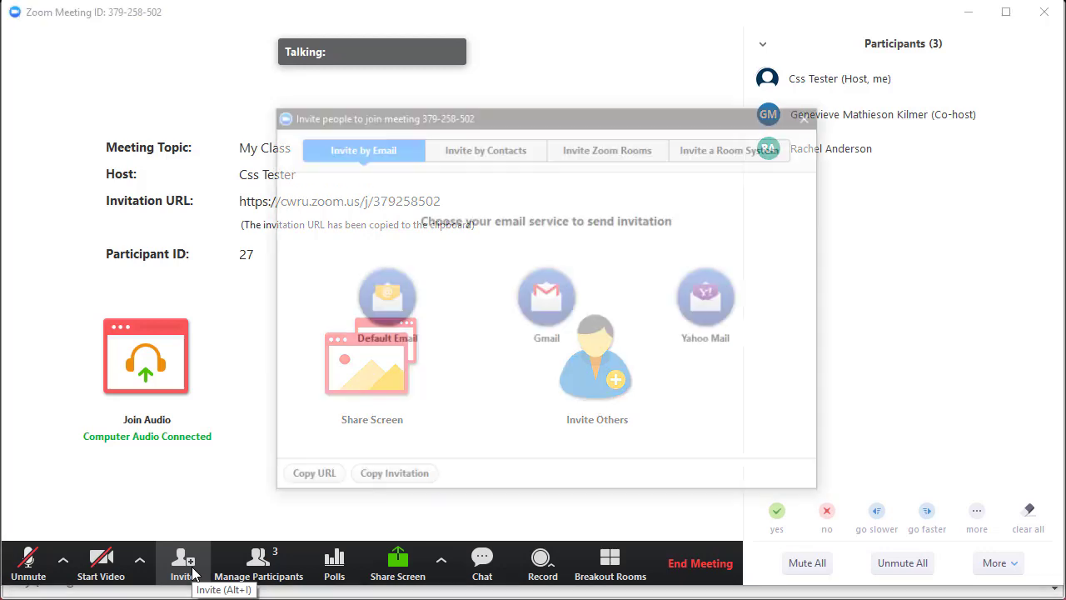
{"action": "left_click", "coordinate": [308, 482]}
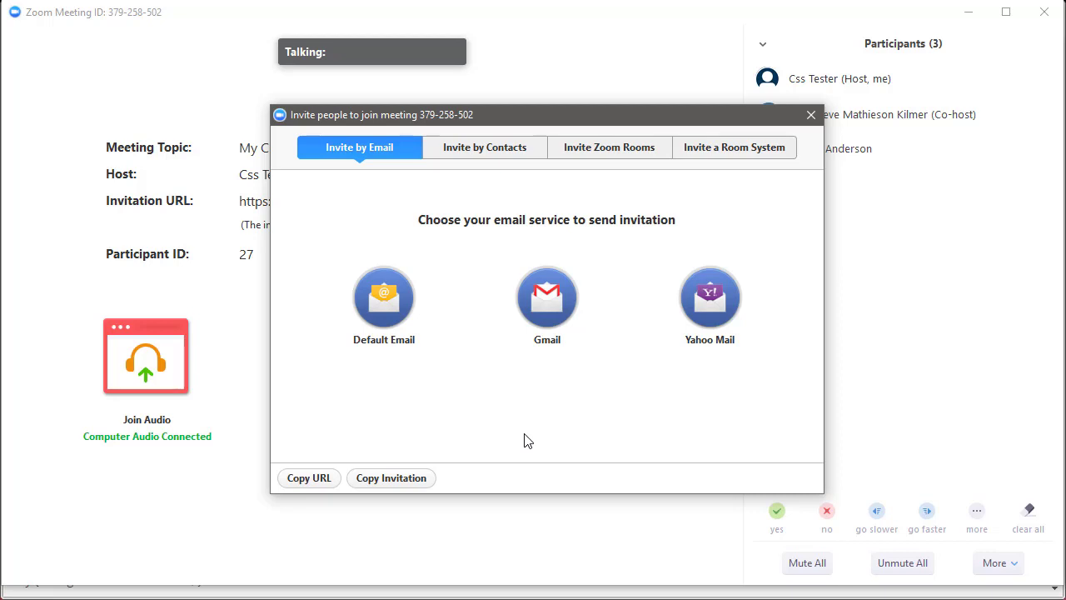
{"action": "left_click", "coordinate": [806, 116]}
Share the entire desktop with the meeting participants, without computer sound or full screen video optimization.
{"action": "mouse_move", "coordinate": [589, 311]}
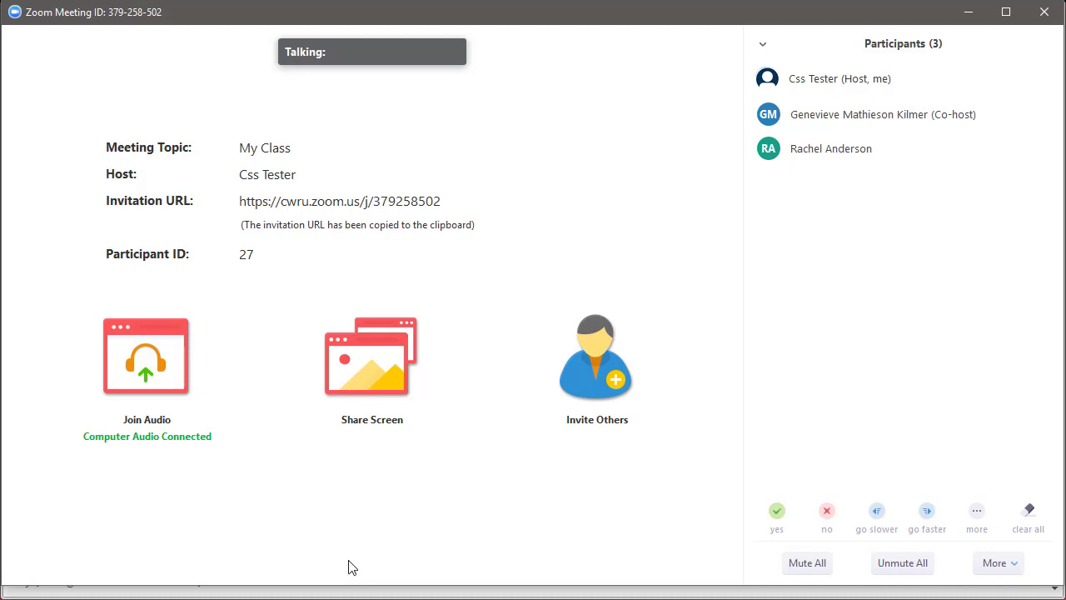
{"action": "mouse_move", "coordinate": [348, 556]}
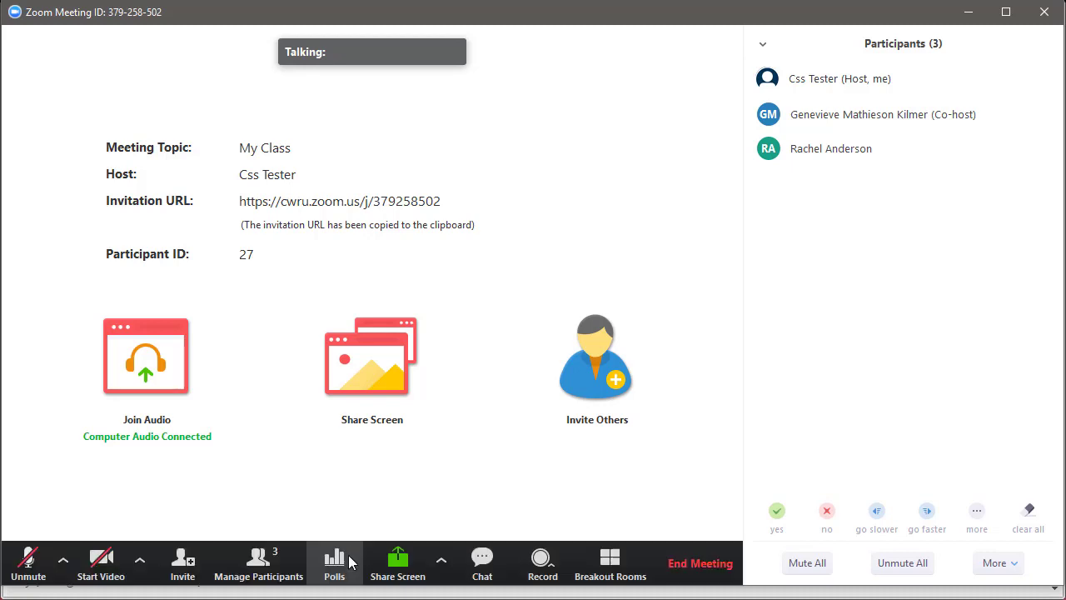
{"action": "left_click", "coordinate": [416, 569]}
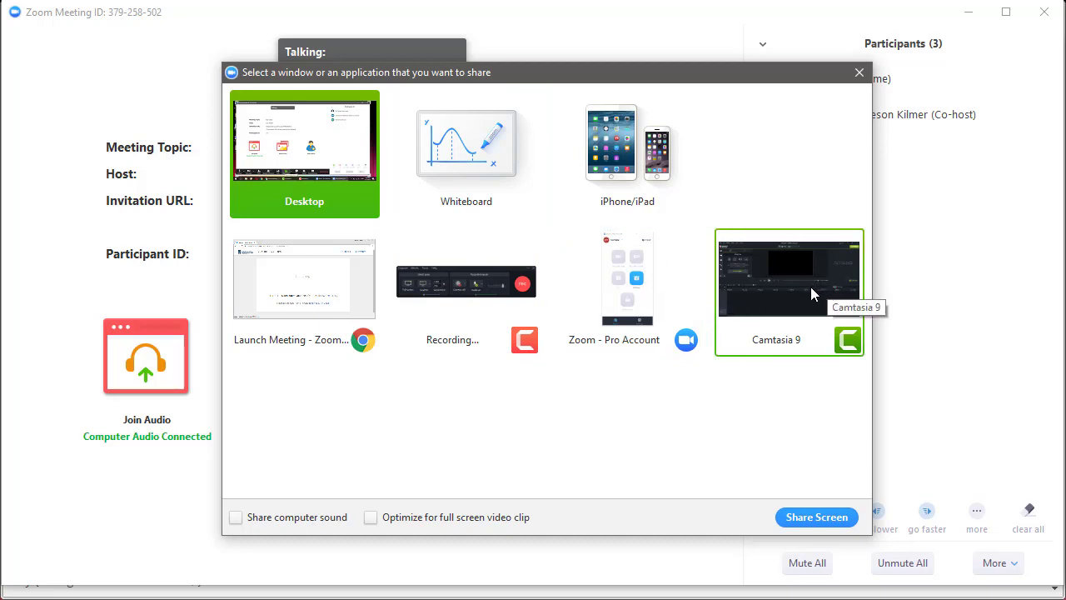
{"action": "left_click", "coordinate": [321, 300]}
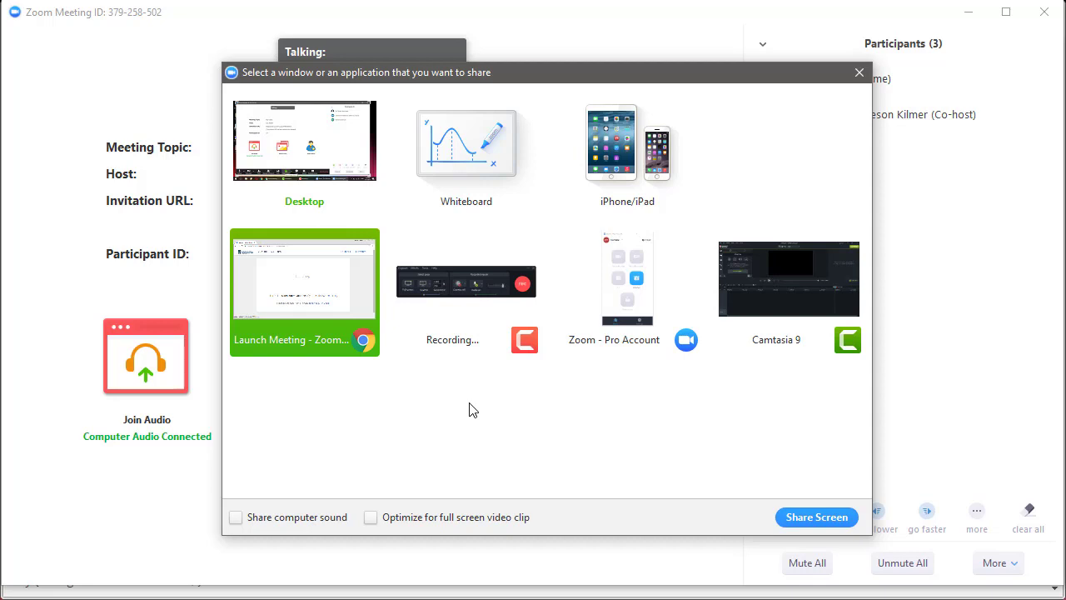
{"action": "left_click", "coordinate": [331, 173]}
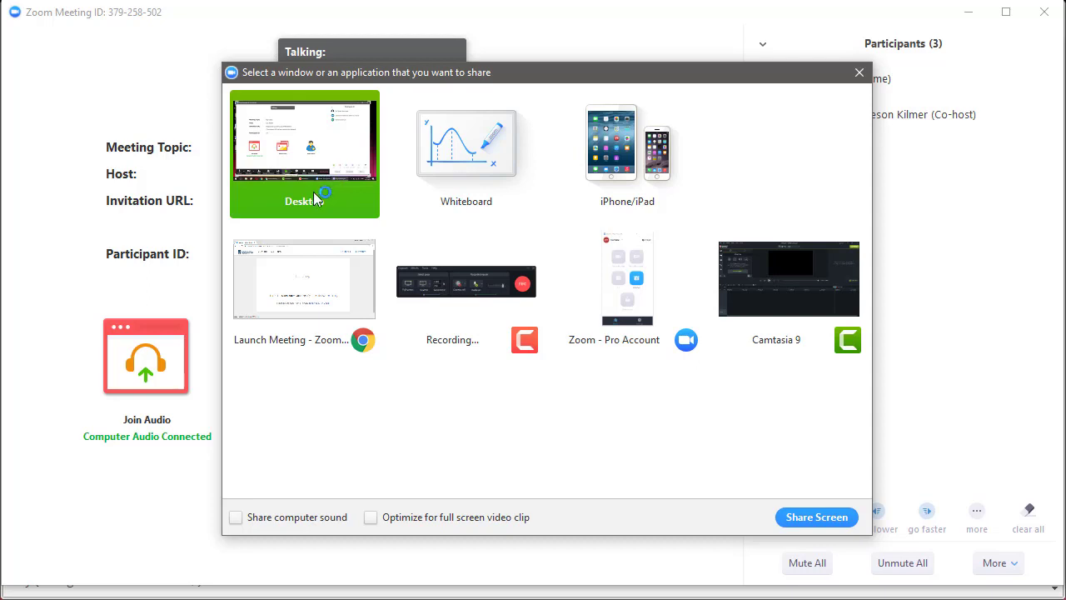
{"action": "double_click", "coordinate": [308, 165]}
{"action": "left_click", "coordinate": [817, 519]}
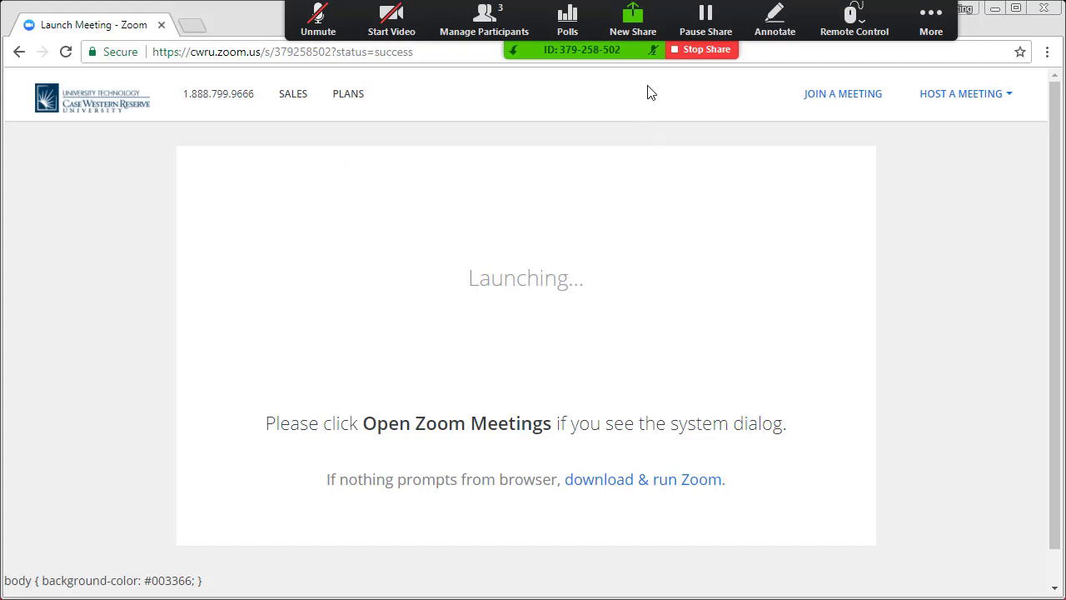
Move the screen-sharing controls down over the shared page and back to the upper edge of the desktop.
{"action": "left_click_drag", "start_coordinate": [638, 51], "coordinate": [558, 214]}
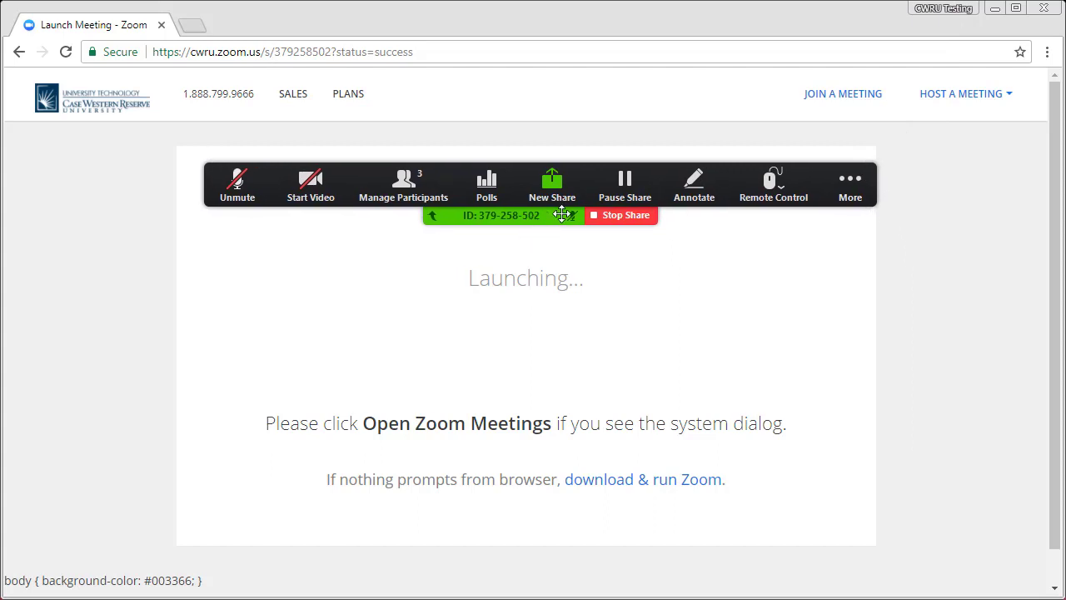
{"action": "left_click_drag", "start_coordinate": [550, 216], "coordinate": [500, 45]}
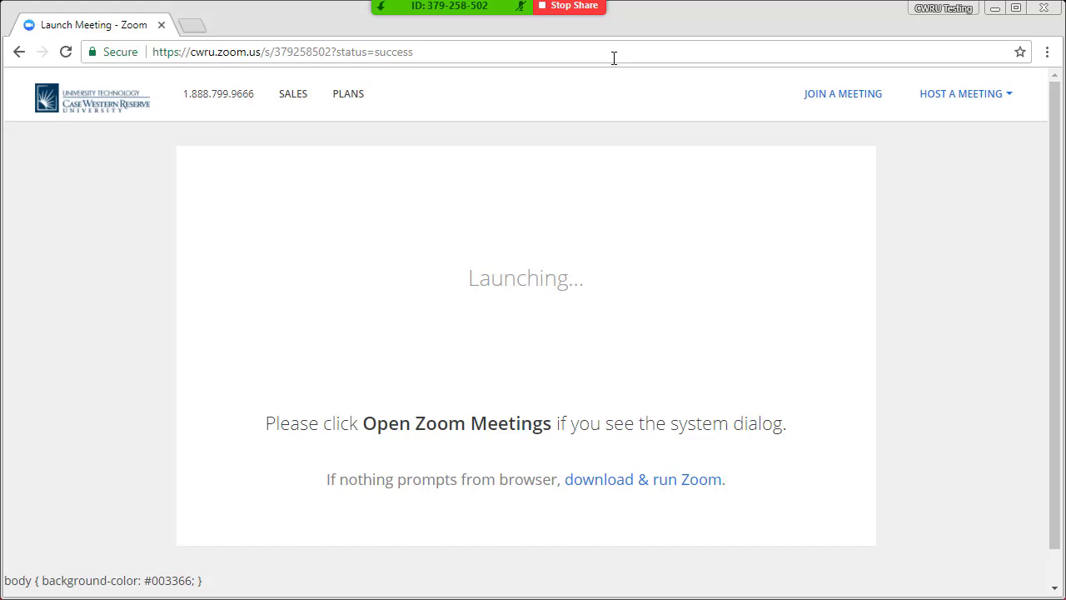
{"action": "mouse_move", "coordinate": [566, 10]}
Minimize the browser and open Notepad on the shared desktop.
{"action": "left_click", "coordinate": [996, 10]}
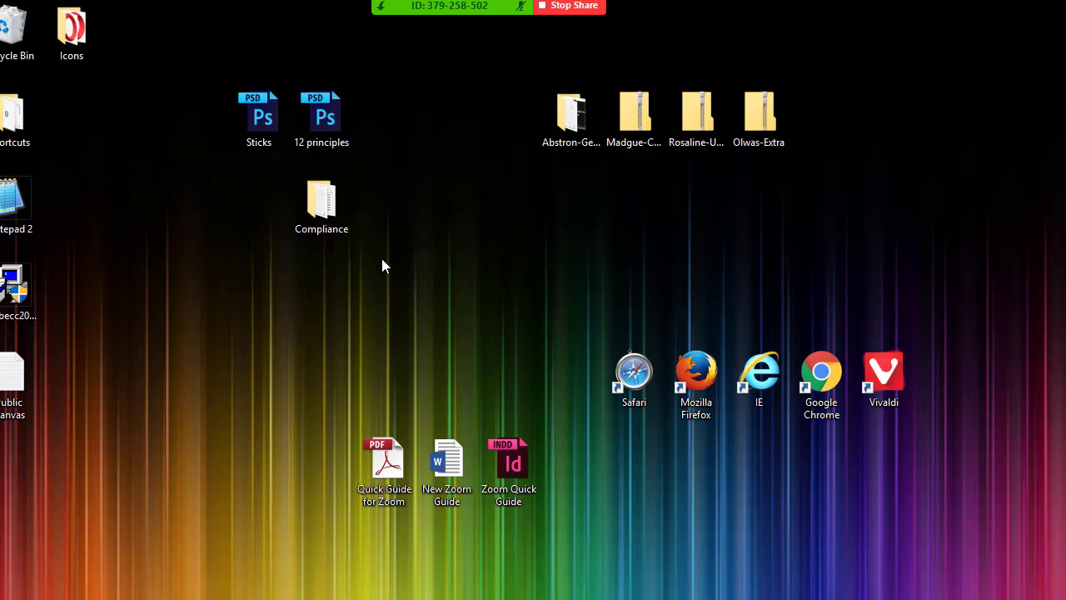
{"action": "left_click", "coordinate": [1, 597]}
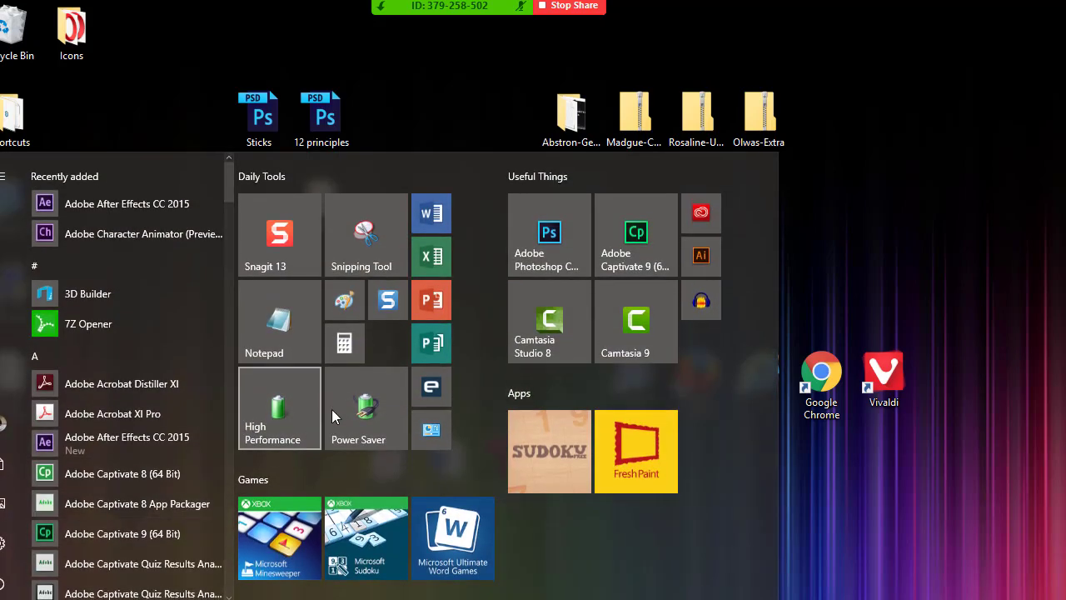
{"action": "left_click", "coordinate": [285, 308]}
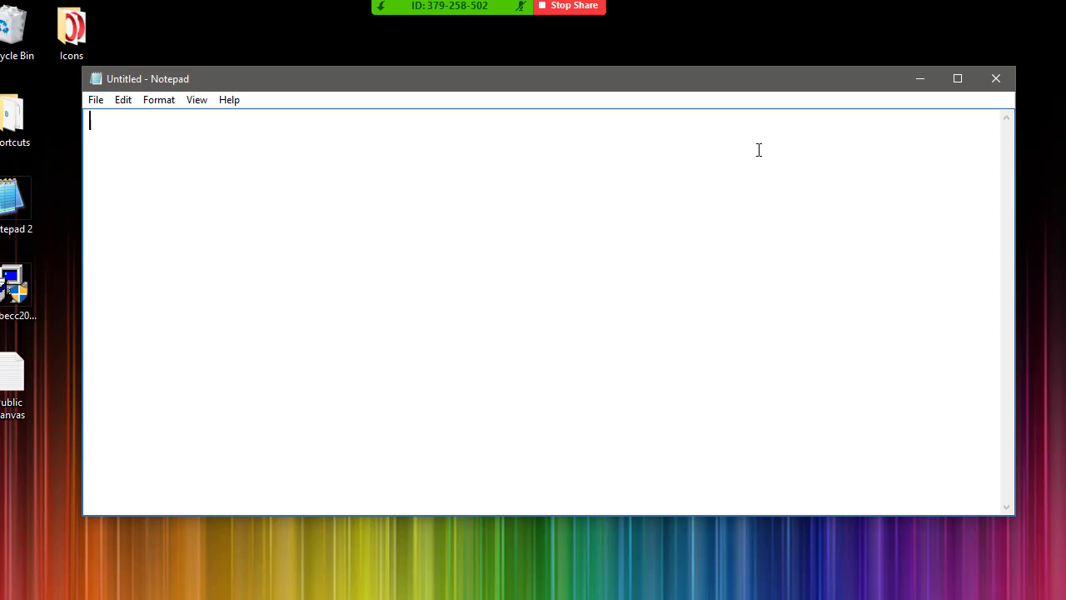
Move the Notepad window to the desktop's upper-left corner and enlarge it to fill the shared screen.
{"action": "left_click_drag", "start_coordinate": [881, 77], "coordinate": [802, 15]}
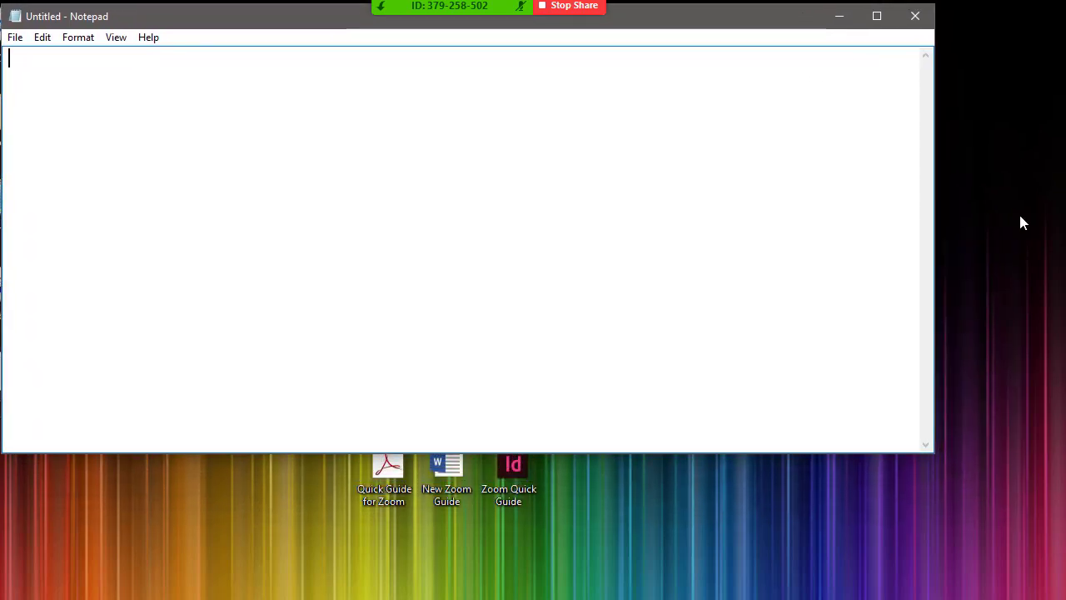
{"action": "left_click_drag", "start_coordinate": [931, 454], "coordinate": [1063, 587]}
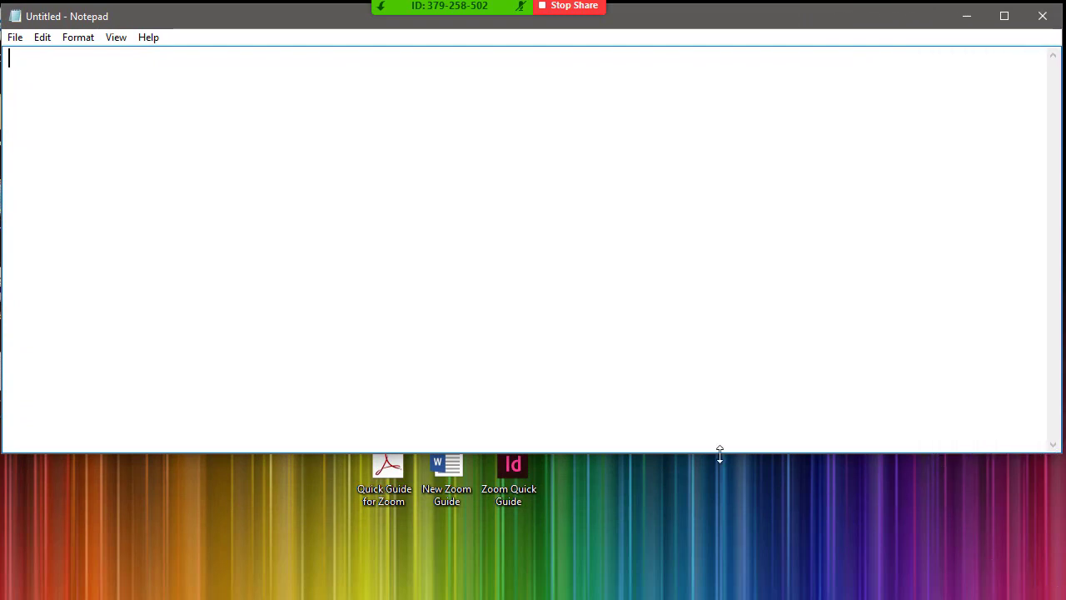
{"action": "left_click_drag", "start_coordinate": [684, 454], "coordinate": [722, 596]}
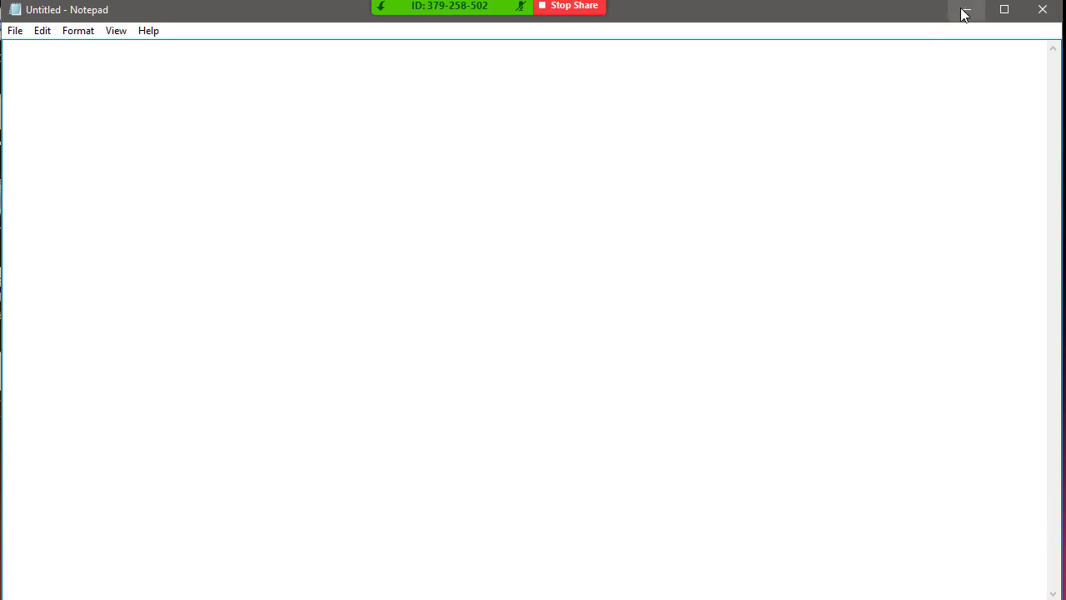
Close Notepad and restore the browser window showing the Launch Meeting page.
{"action": "left_click", "coordinate": [1040, 11]}
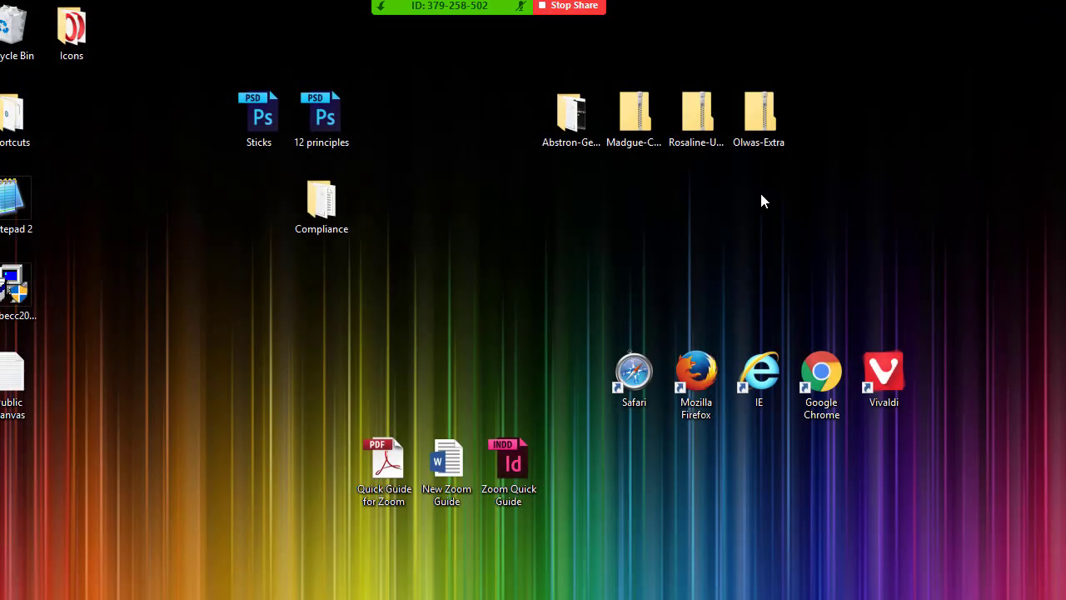
{"action": "left_click", "coordinate": [302, 598]}
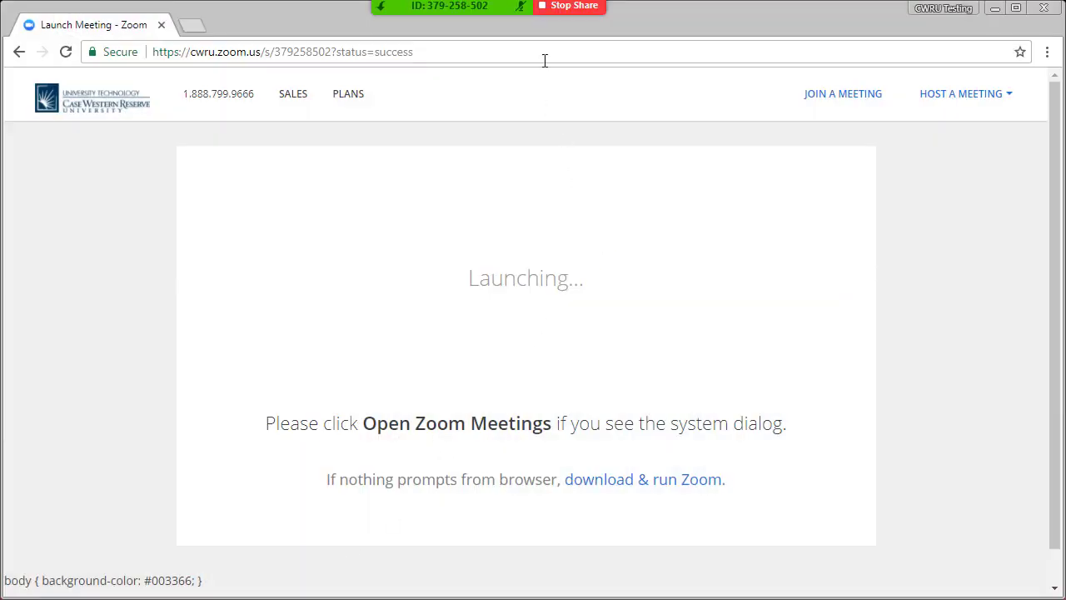
Move the screen-sharing controls down slightly over the shared page and stop sharing the screen.
{"action": "mouse_move", "coordinate": [477, 15]}
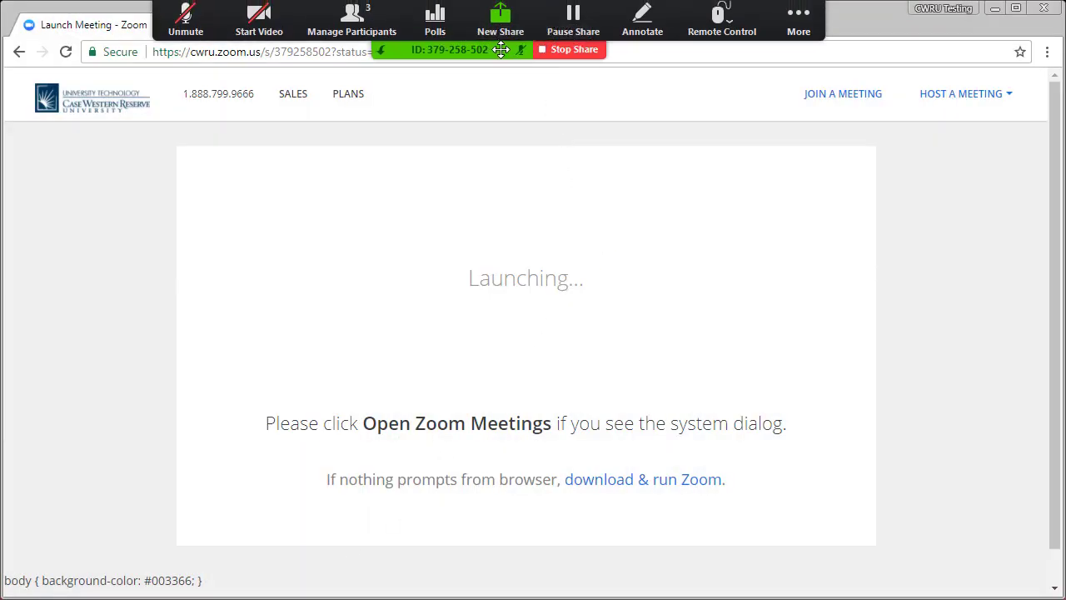
{"action": "left_click_drag", "start_coordinate": [497, 45], "coordinate": [511, 101]}
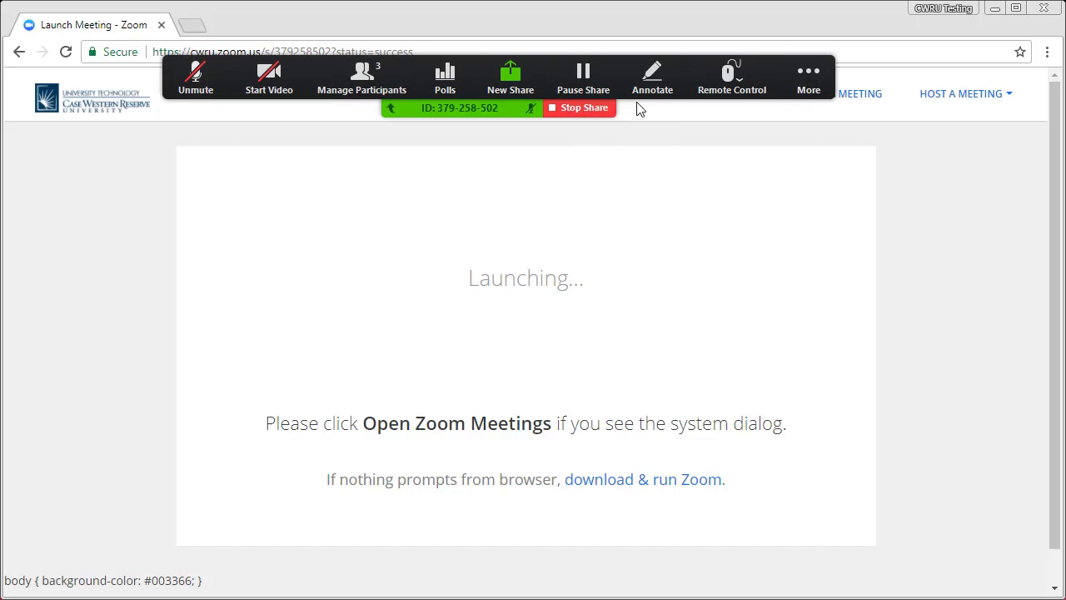
{"action": "left_click", "coordinate": [596, 110]}
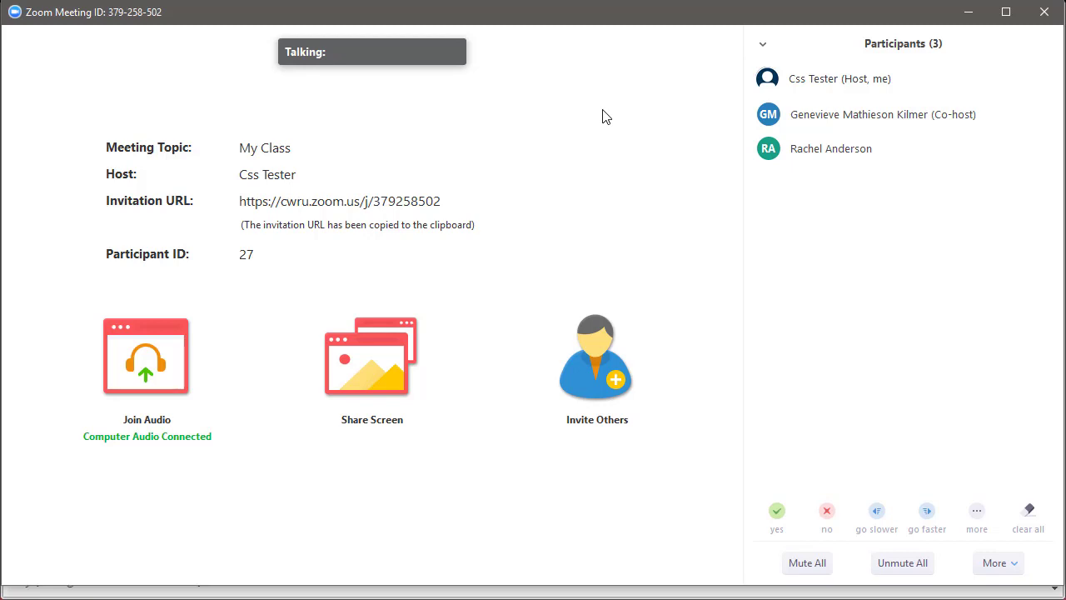
Open the meeting's group chat and send the message "Hello!" to everyone.
{"action": "mouse_move", "coordinate": [629, 119]}
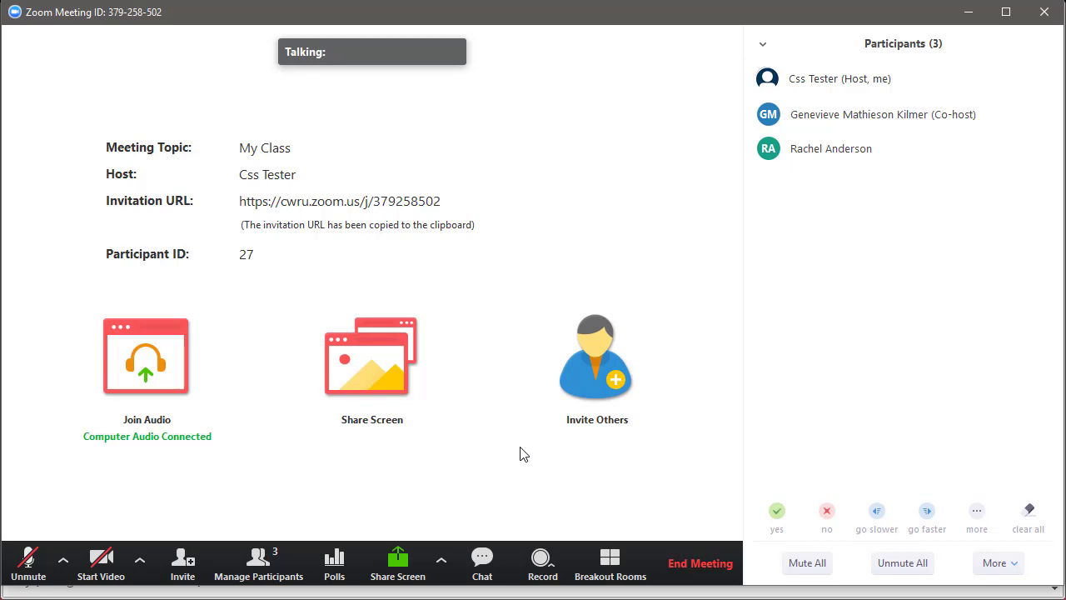
{"action": "left_click", "coordinate": [487, 573]}
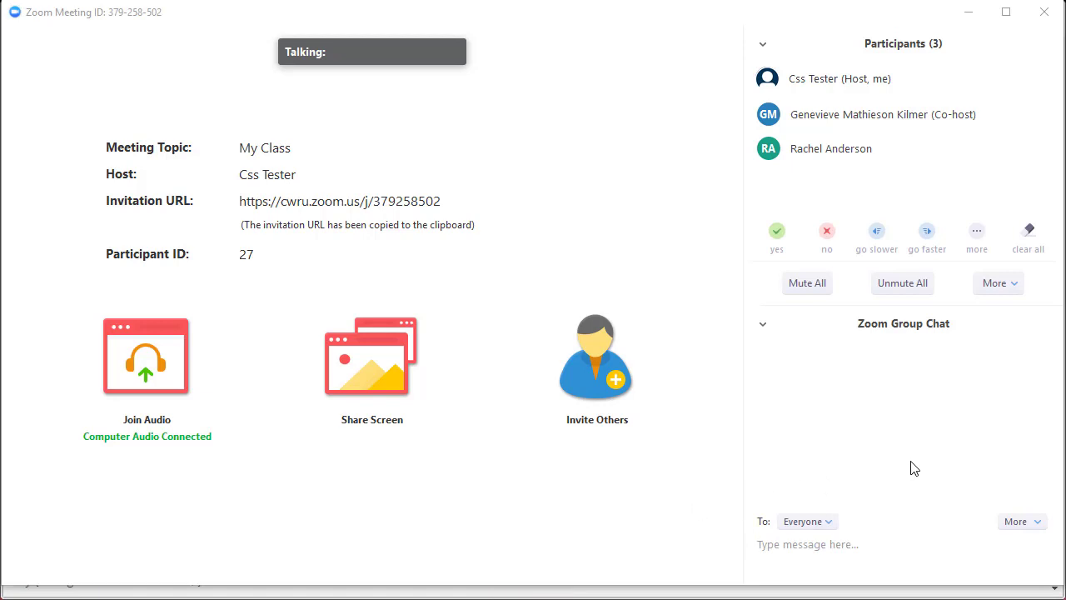
{"action": "type", "text": "Hello!"}
{"action": "key", "text": "Return"}
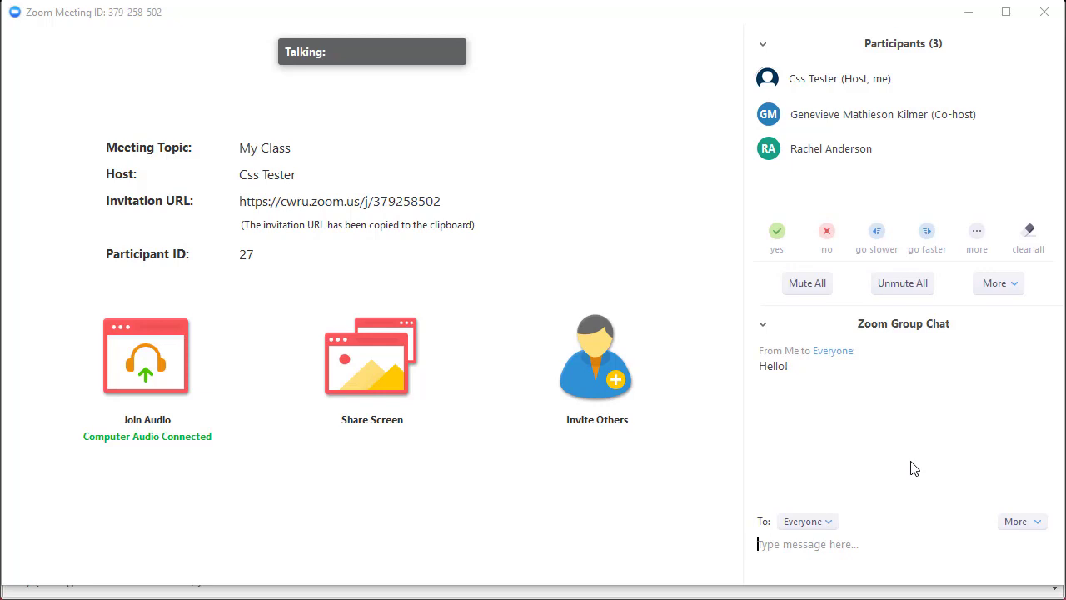
Send the co-host the private message "Hope your day is going well!" and set the chat recipient back to Everyone.
{"action": "left_click", "coordinate": [831, 525]}
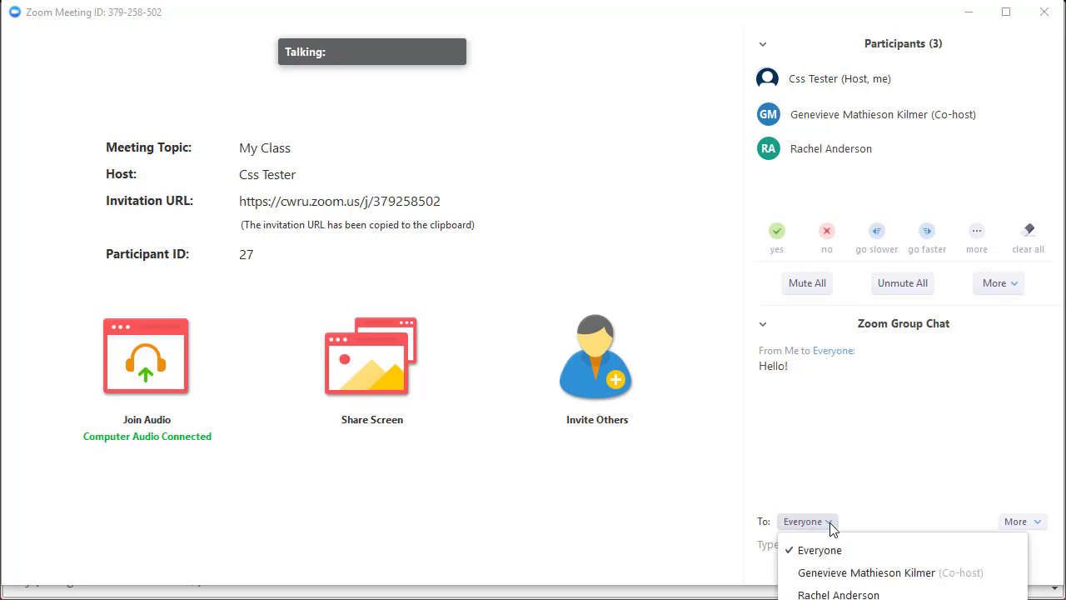
{"action": "left_click", "coordinate": [898, 583]}
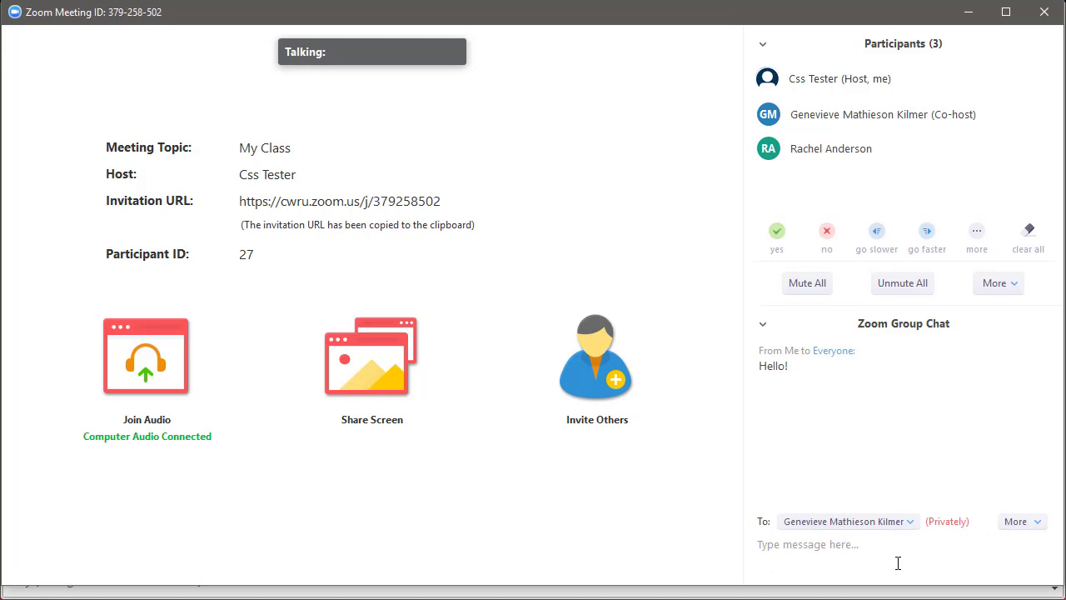
{"action": "type", "text": "Hope your day is going well!"}
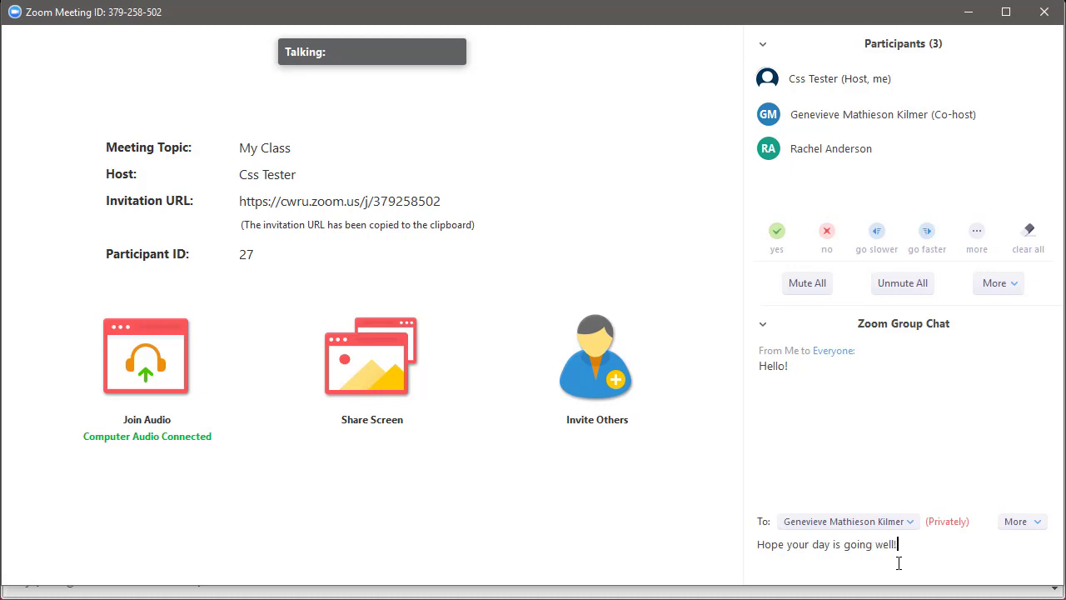
{"action": "key", "text": "Return"}
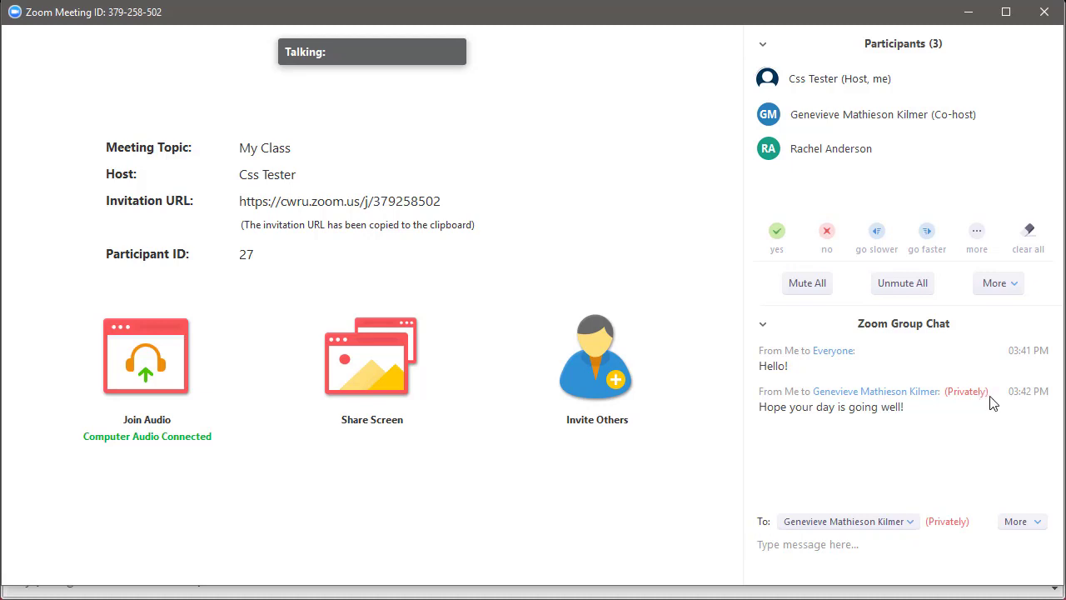
{"action": "left_click", "coordinate": [915, 521]}
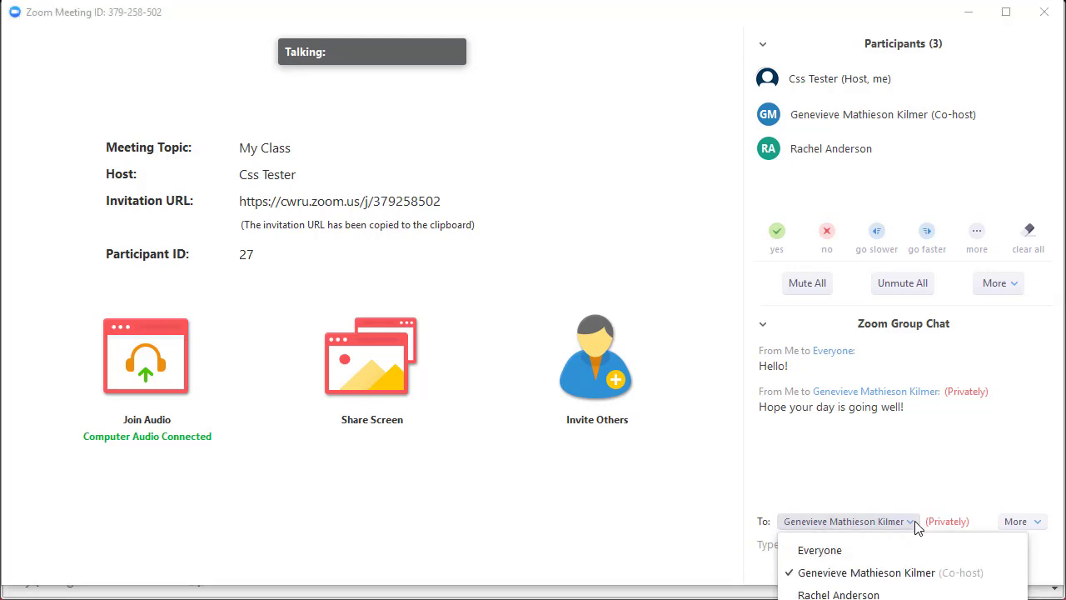
{"action": "left_click", "coordinate": [896, 551]}
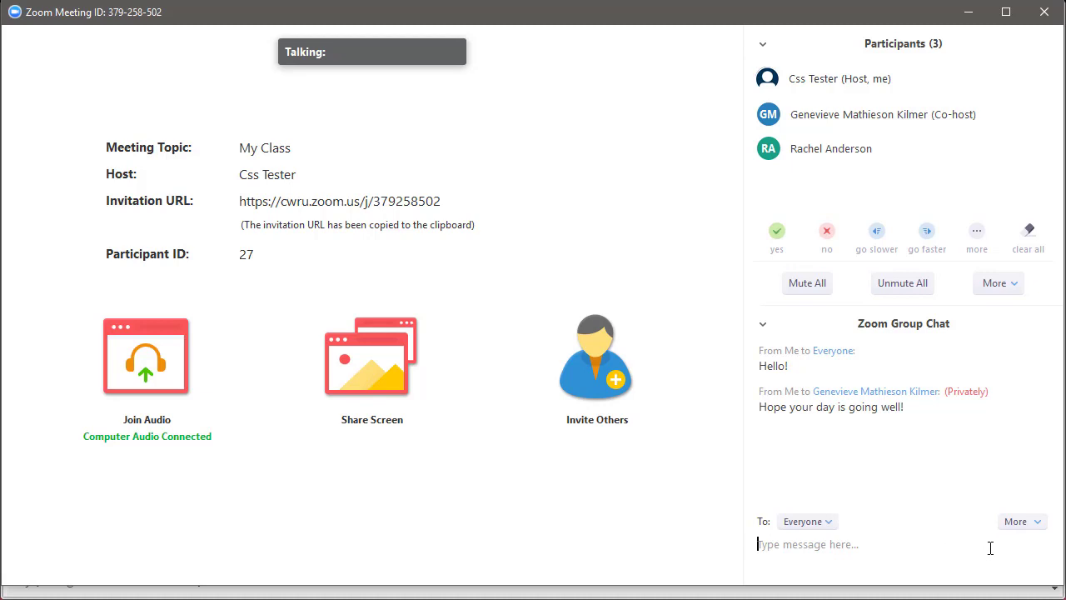
Look at the options for saving the chat and limiting attendee chat, and hide and reopen the group chat.
{"action": "left_click", "coordinate": [1043, 525]}
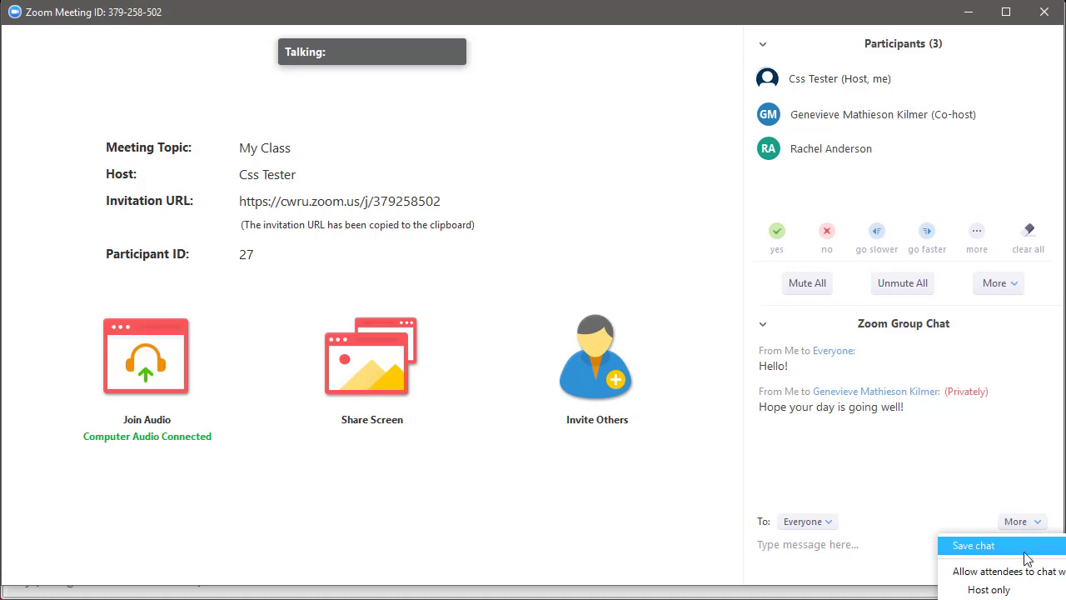
{"action": "left_click", "coordinate": [854, 548]}
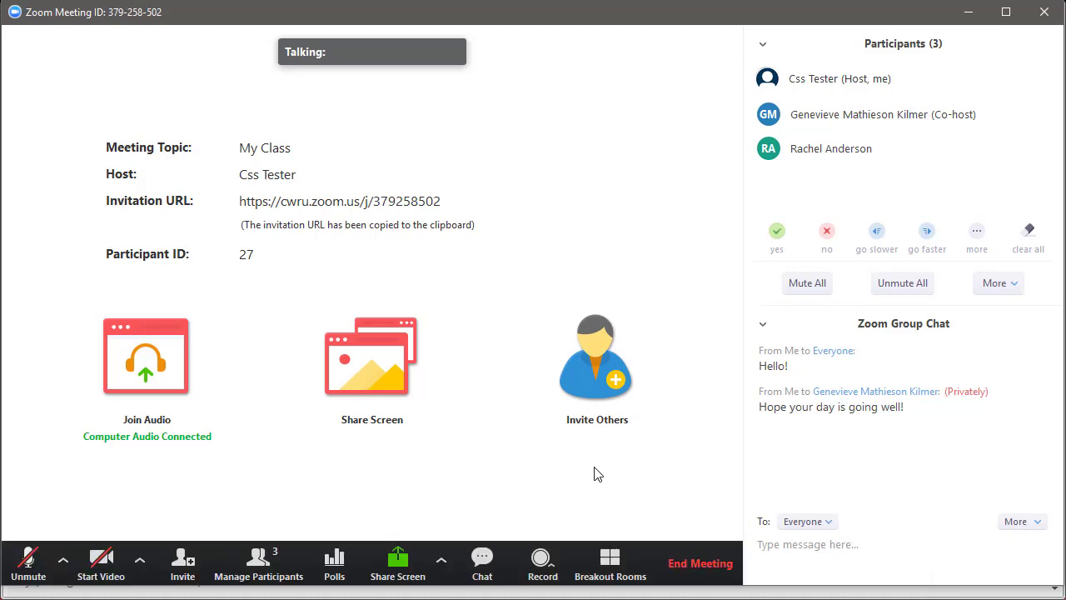
{"action": "left_click", "coordinate": [486, 567]}
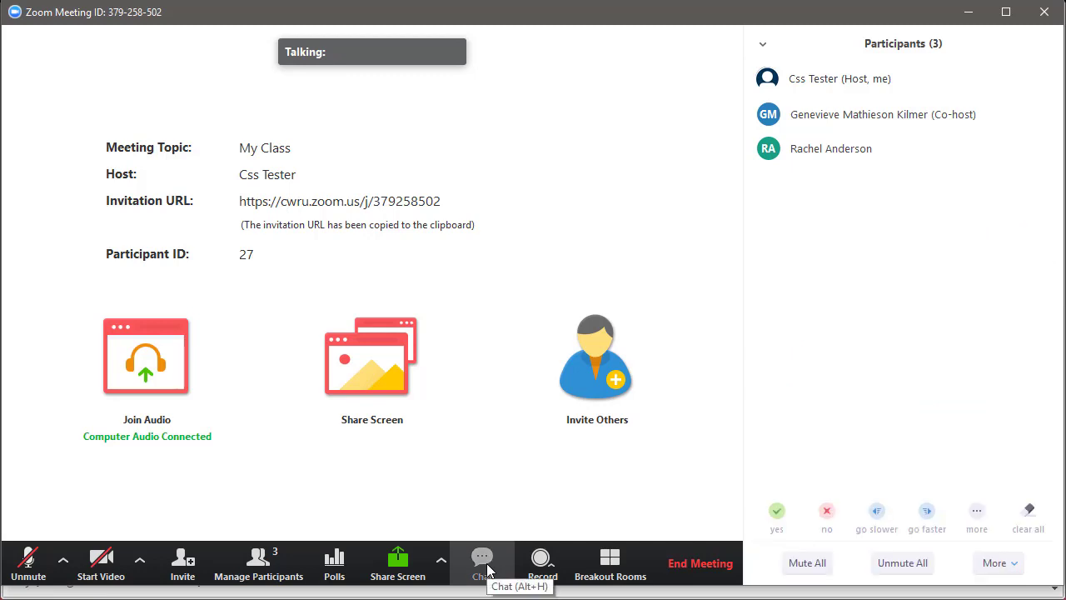
{"action": "left_click", "coordinate": [487, 568]}
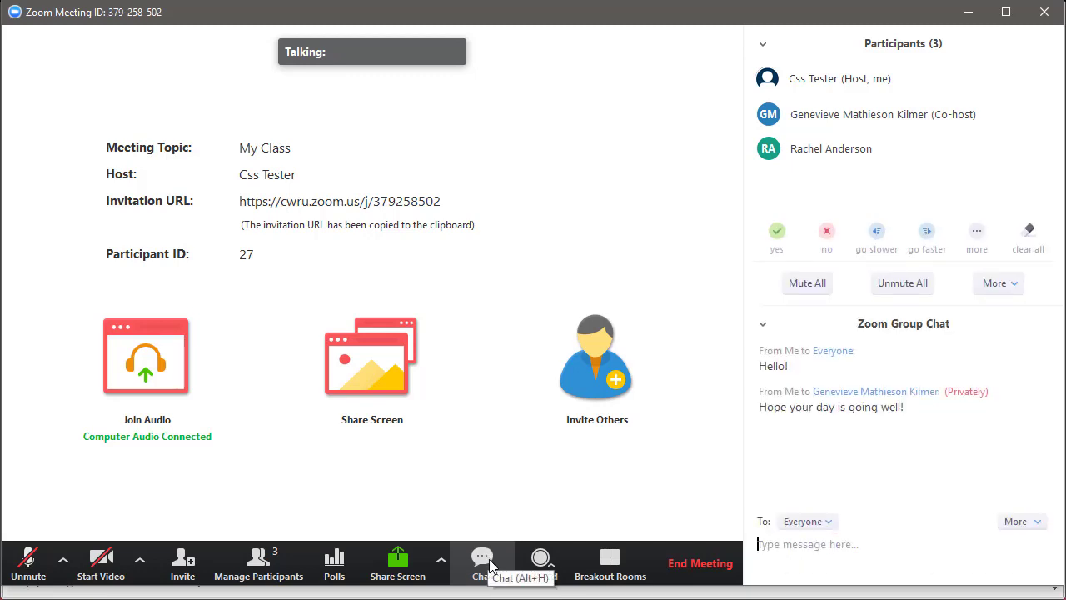
Dismiss the low-battery warning and lower the display brightness, with the meeting's recording options opened.
{"action": "left_click", "coordinate": [559, 556]}
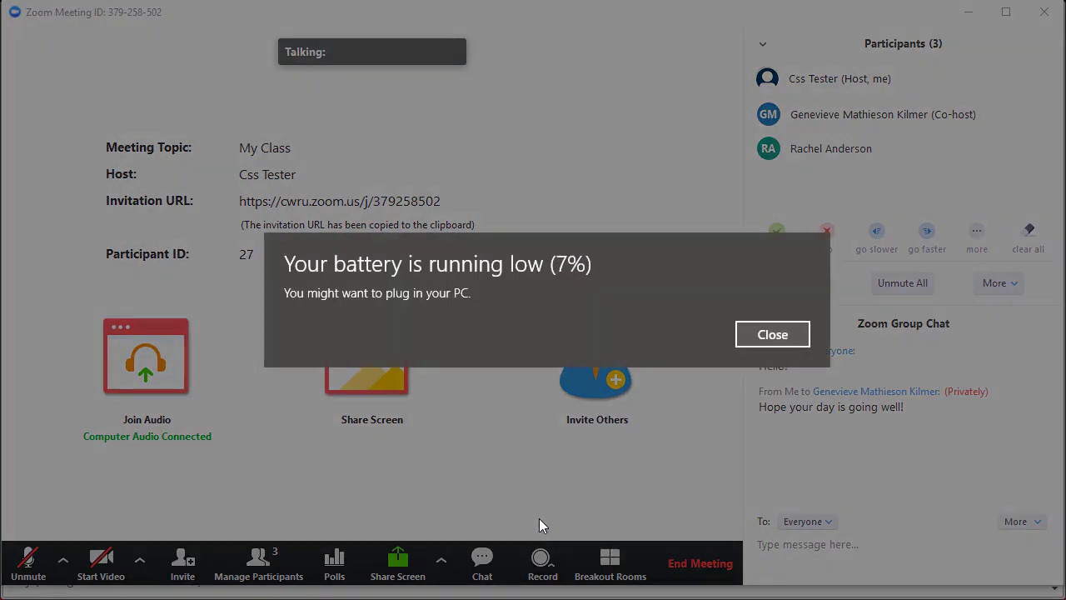
{"action": "left_click", "coordinate": [791, 334]}
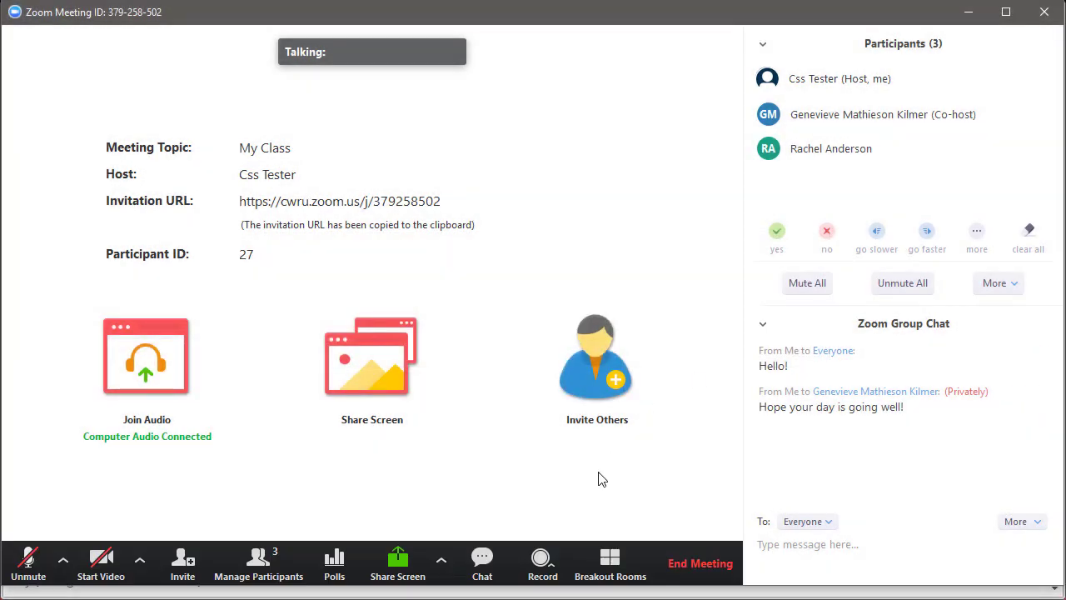
{"action": "left_click", "coordinate": [572, 559]}
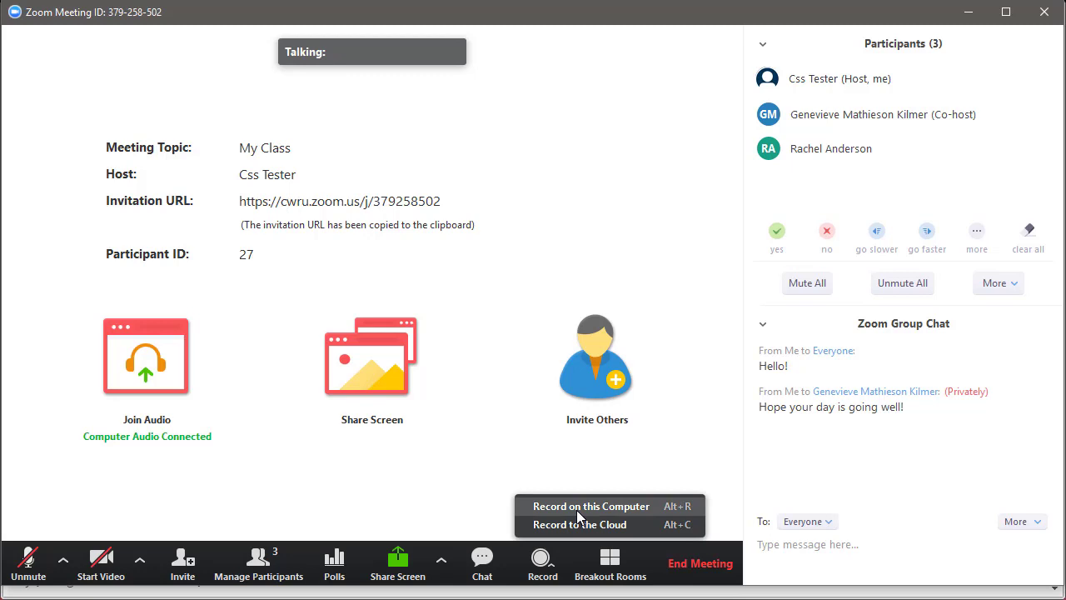
{"action": "key", "text": "XF86MonBrightnessDown"}
{"action": "key", "text": "XF86MonBrightnessDown"}
{"action": "key", "text": "XF86MonBrightnessDown"}
{"action": "key", "text": "XF86MonBrightnessDown"}
{"action": "key", "text": "XF86MonBrightnessDown"}
{"action": "key", "text": "XF86MonBrightnessDown"}
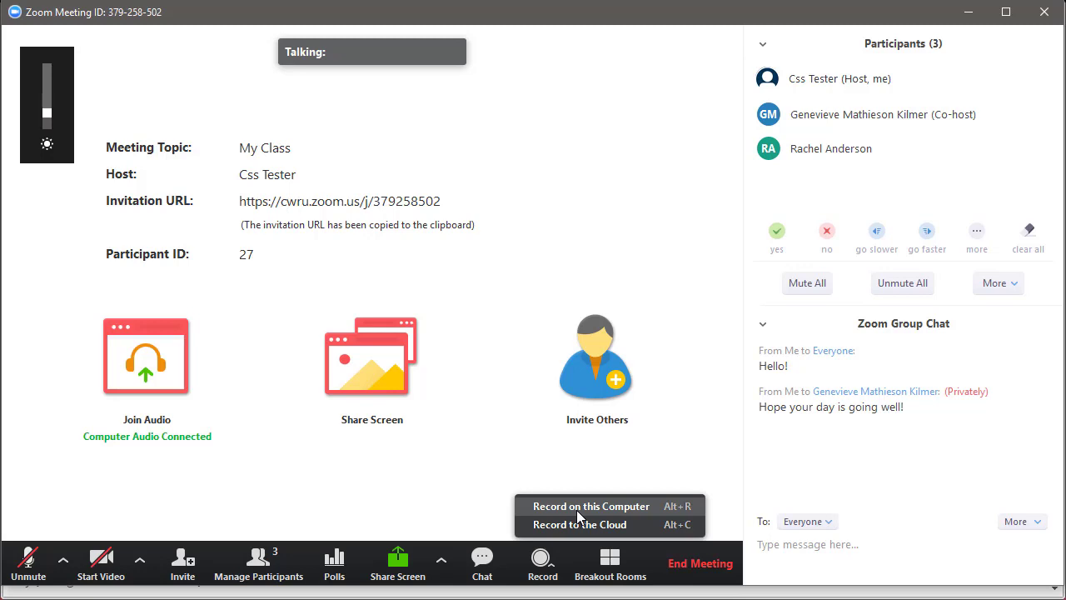
Start recording the meeting to the cloud and stop the recording.
{"action": "left_click", "coordinate": [589, 526]}
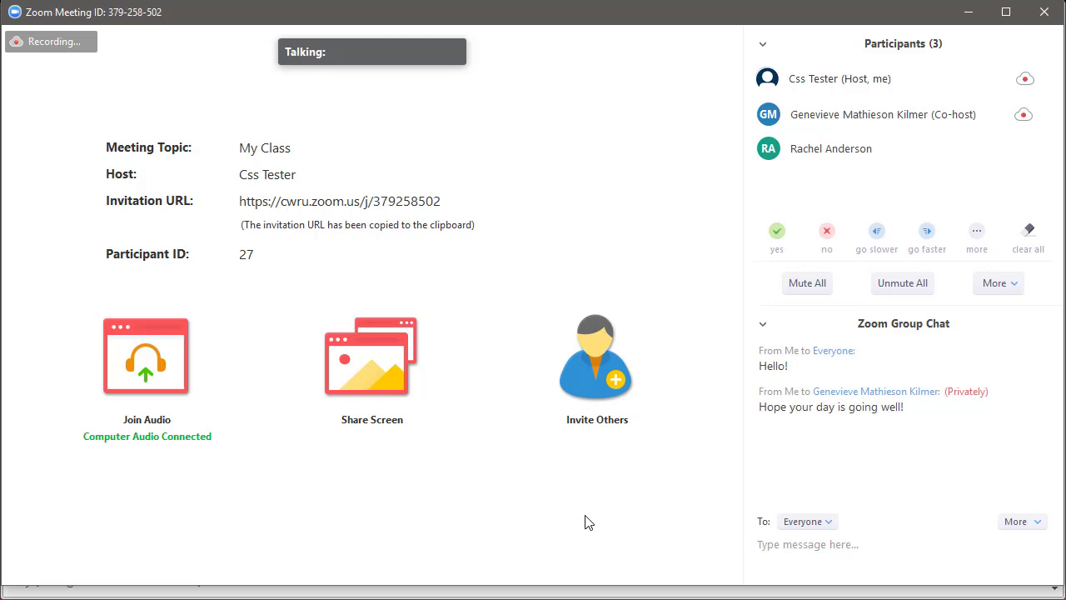
{"action": "mouse_move", "coordinate": [590, 509]}
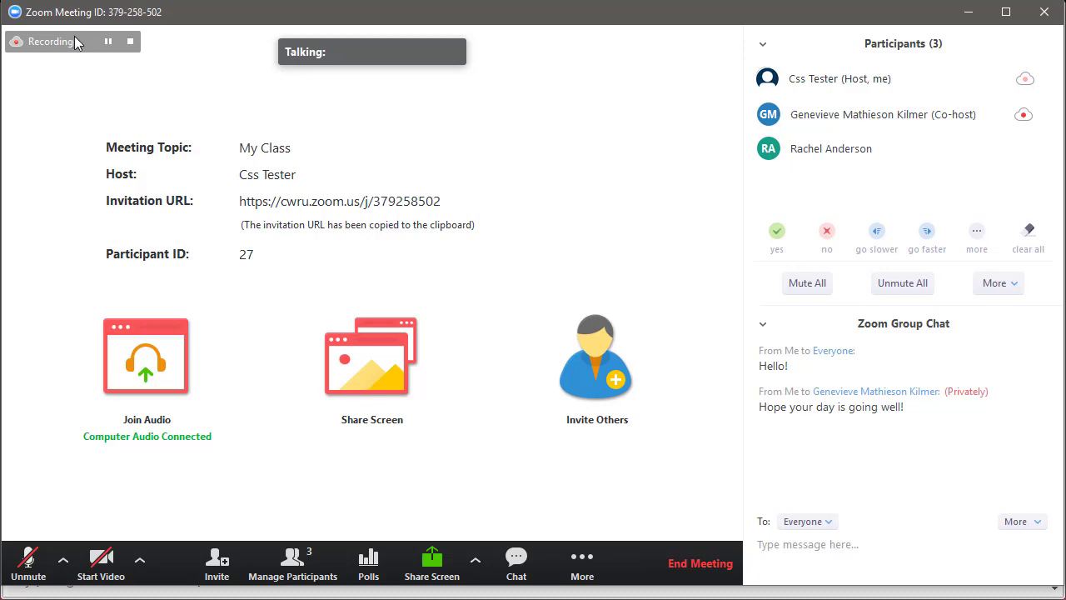
{"action": "left_click", "coordinate": [129, 43]}
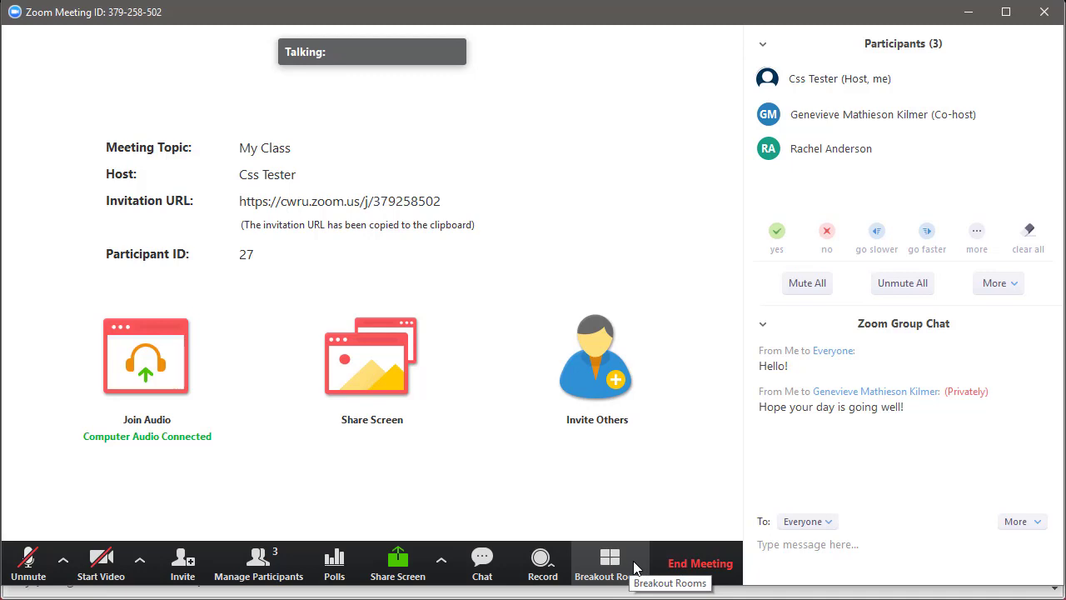
Create 2 breakout rooms with participants assigned manually.
{"action": "left_click", "coordinate": [633, 567]}
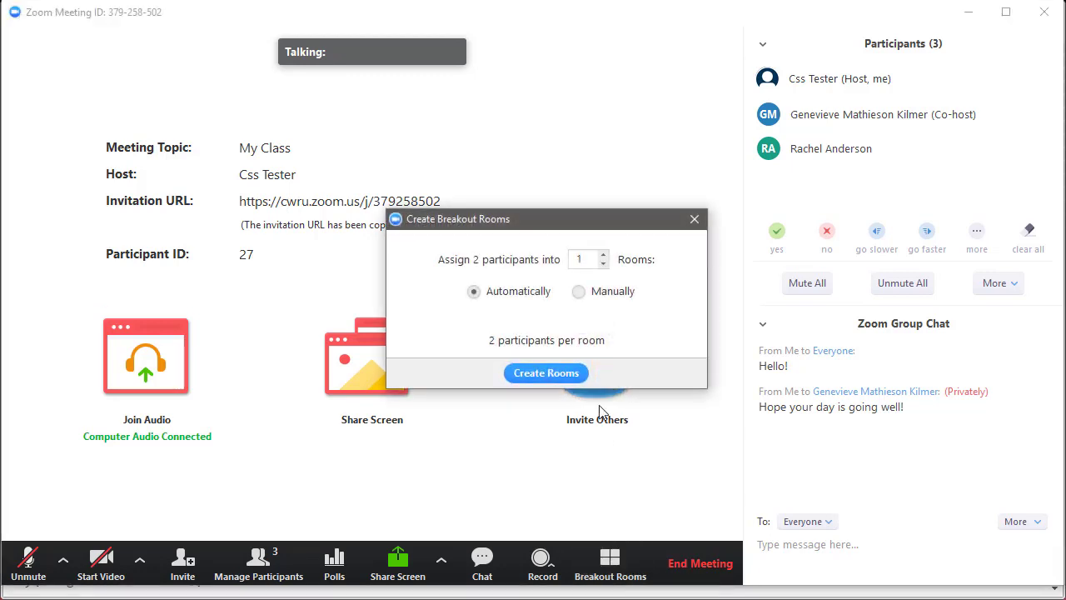
{"action": "left_click", "coordinate": [605, 256]}
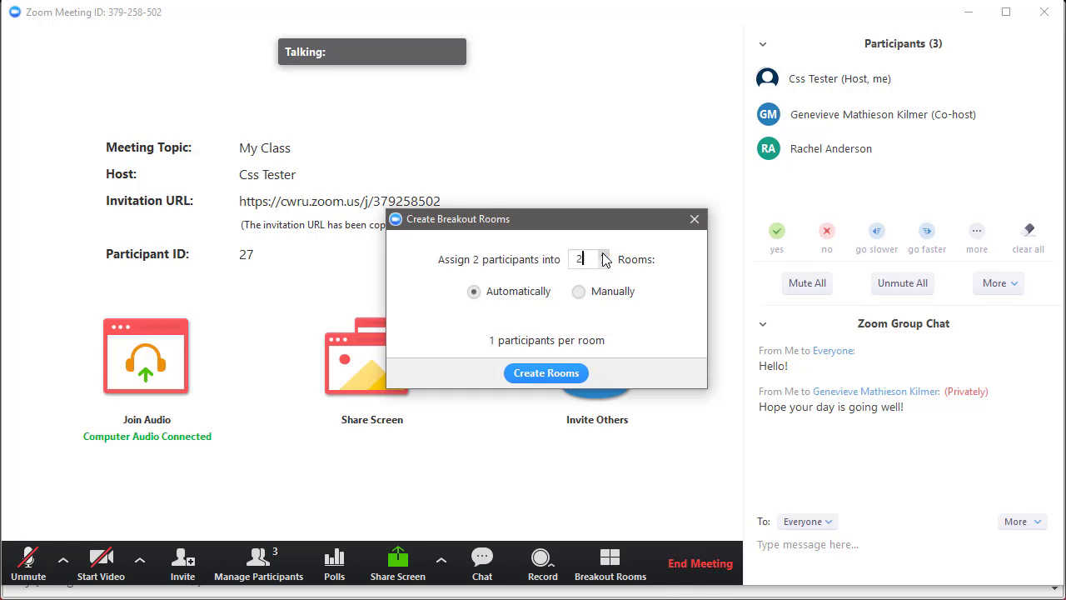
{"action": "left_click", "coordinate": [585, 298]}
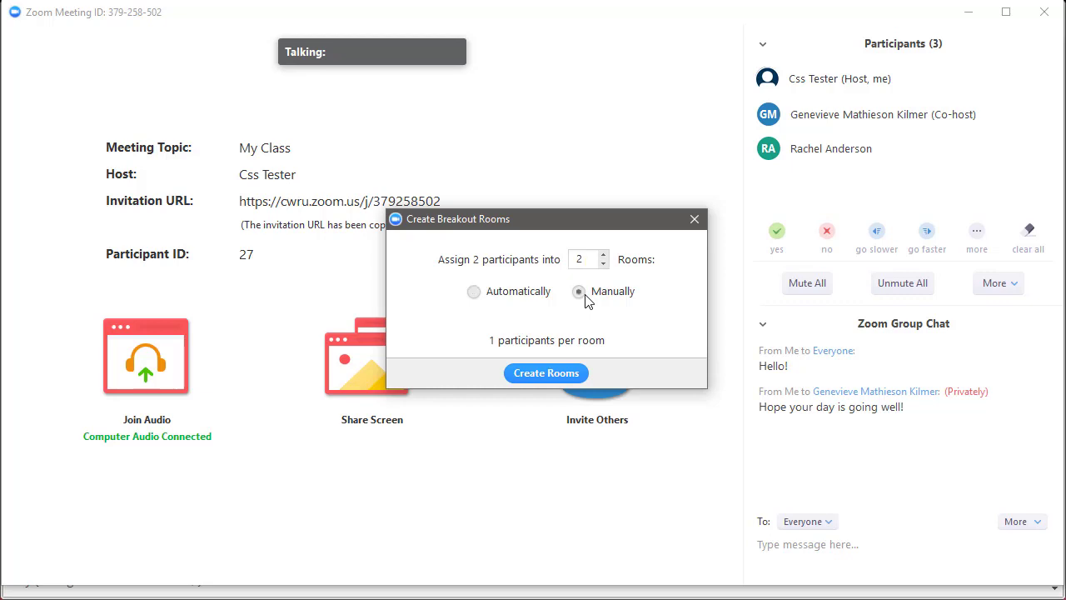
{"action": "left_click", "coordinate": [566, 375]}
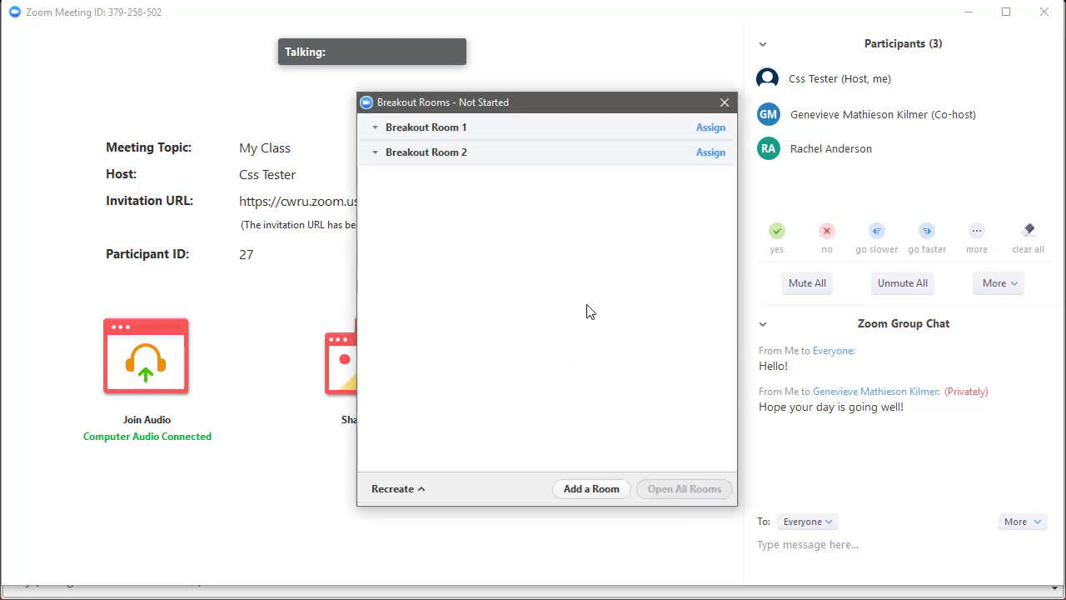
Assign the co-host to Breakout Room 1 and the other participant to Breakout Room 2.
{"action": "mouse_move", "coordinate": [546, 128]}
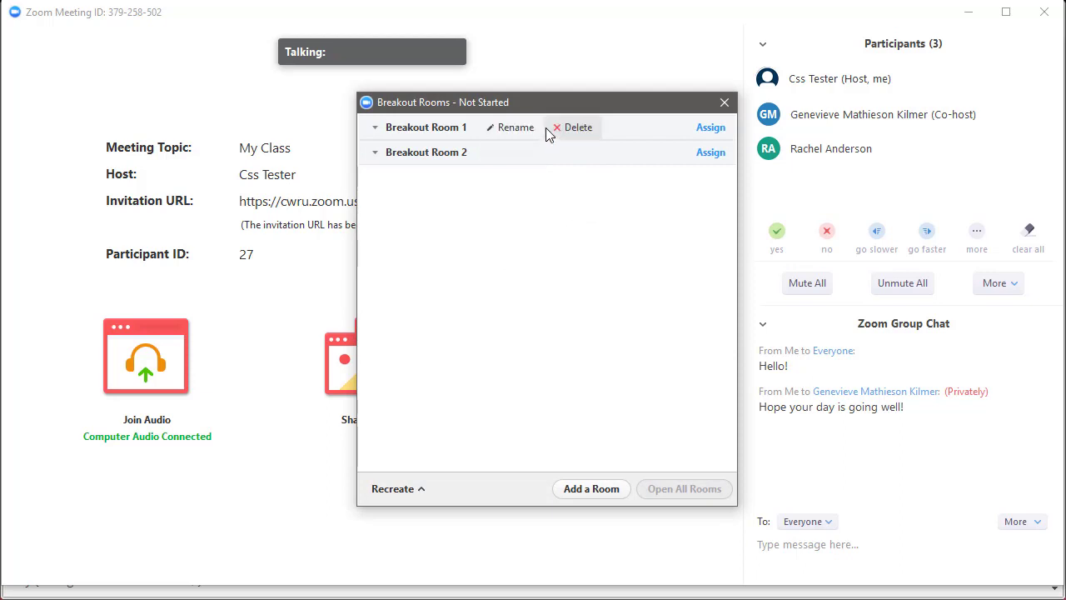
{"action": "mouse_move", "coordinate": [547, 146]}
{"action": "left_click", "coordinate": [710, 130]}
{"action": "left_click", "coordinate": [756, 118]}
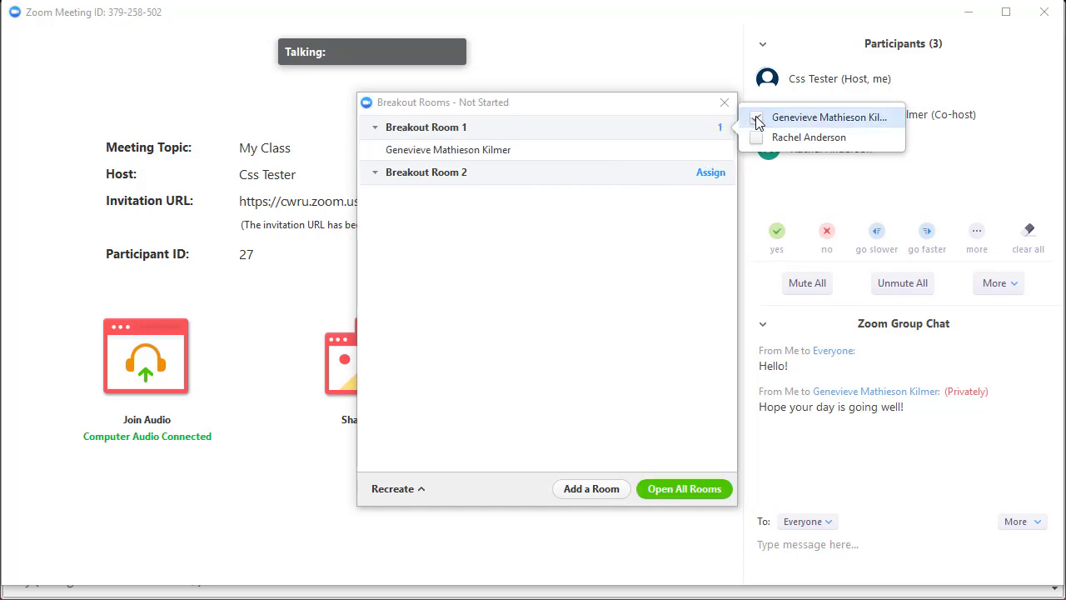
{"action": "left_click", "coordinate": [713, 175]}
{"action": "left_click", "coordinate": [757, 173]}
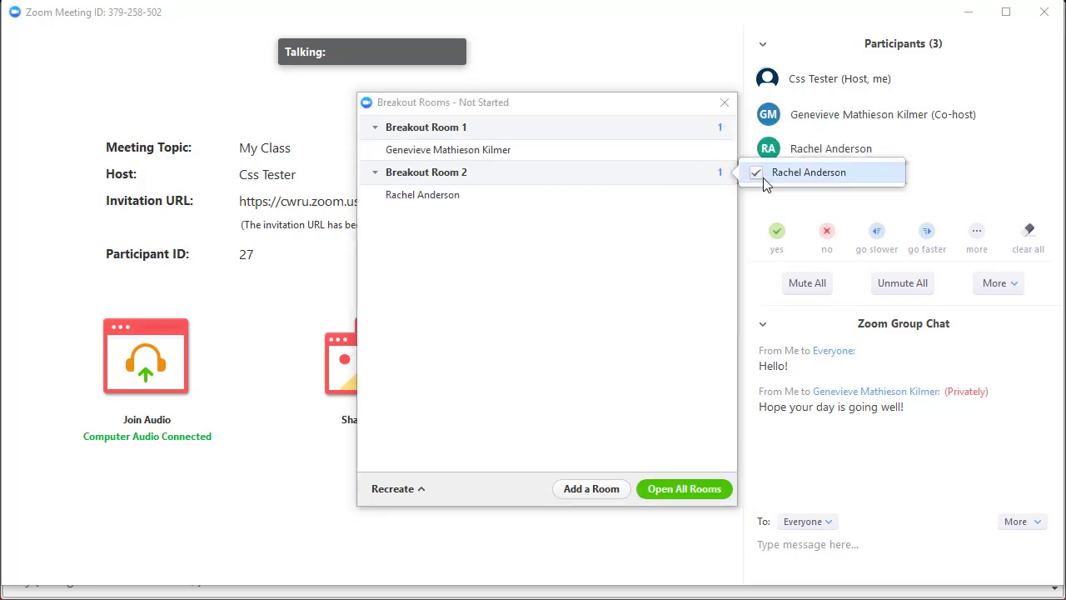
{"action": "left_click", "coordinate": [702, 218]}
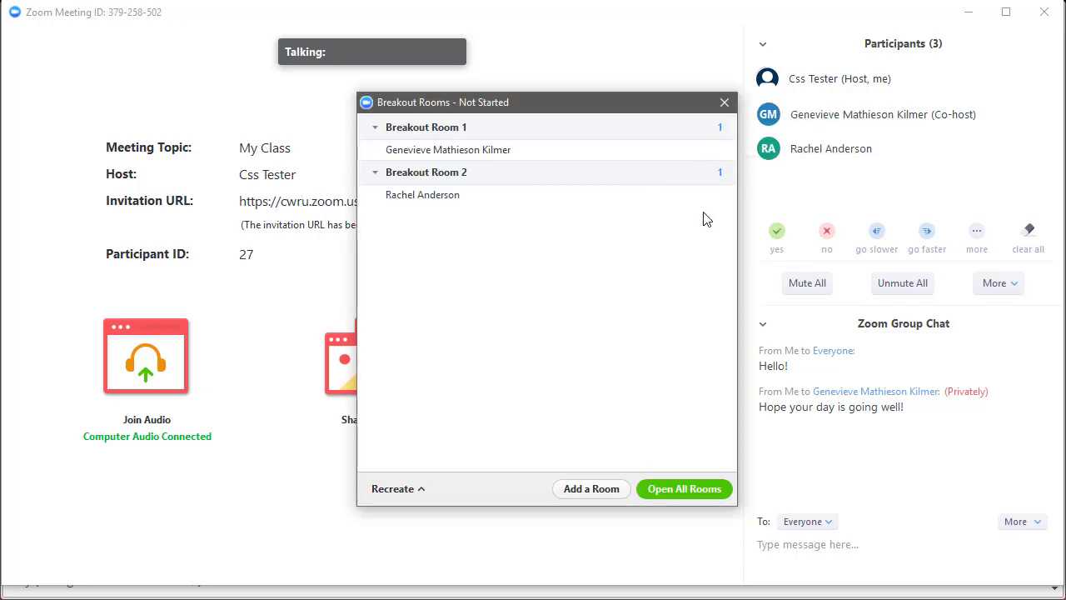
Open all breakout rooms and look at the message broadcast form without sending anything.
{"action": "left_click", "coordinate": [707, 489]}
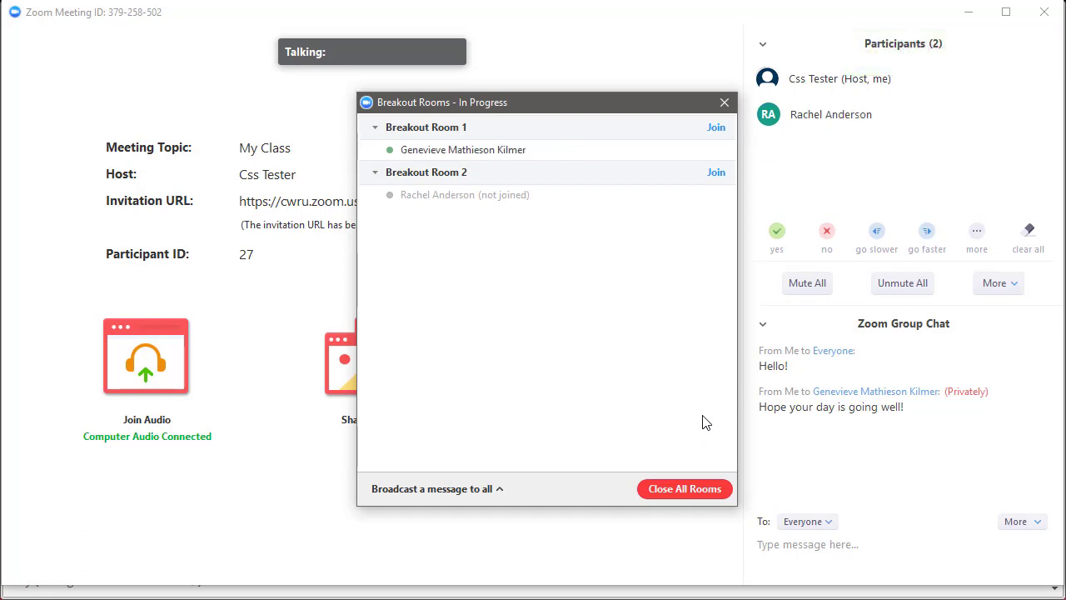
{"action": "mouse_move", "coordinate": [590, 155]}
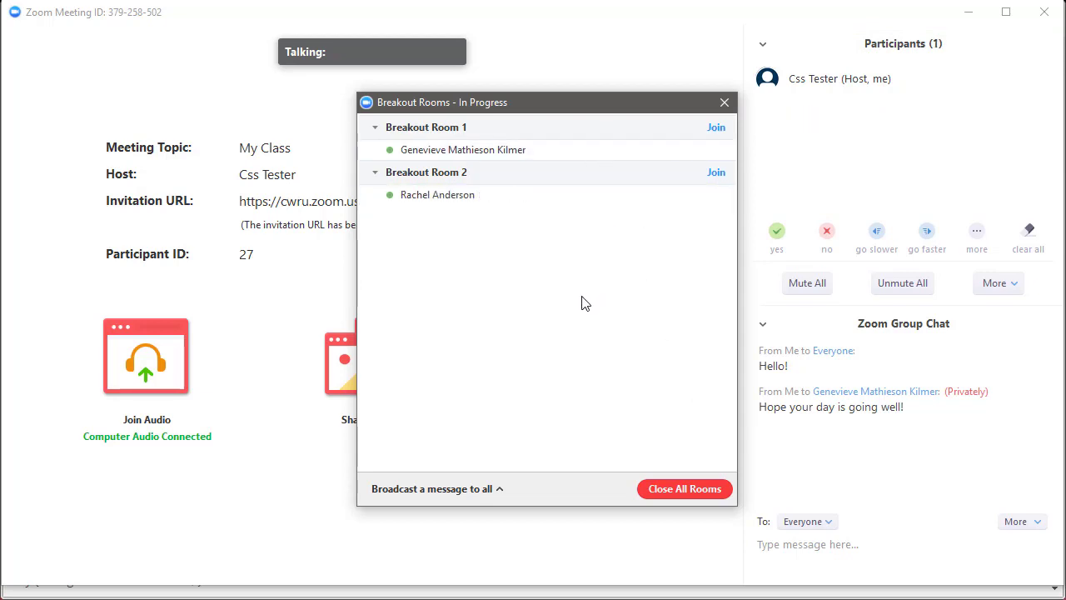
{"action": "left_click", "coordinate": [503, 490]}
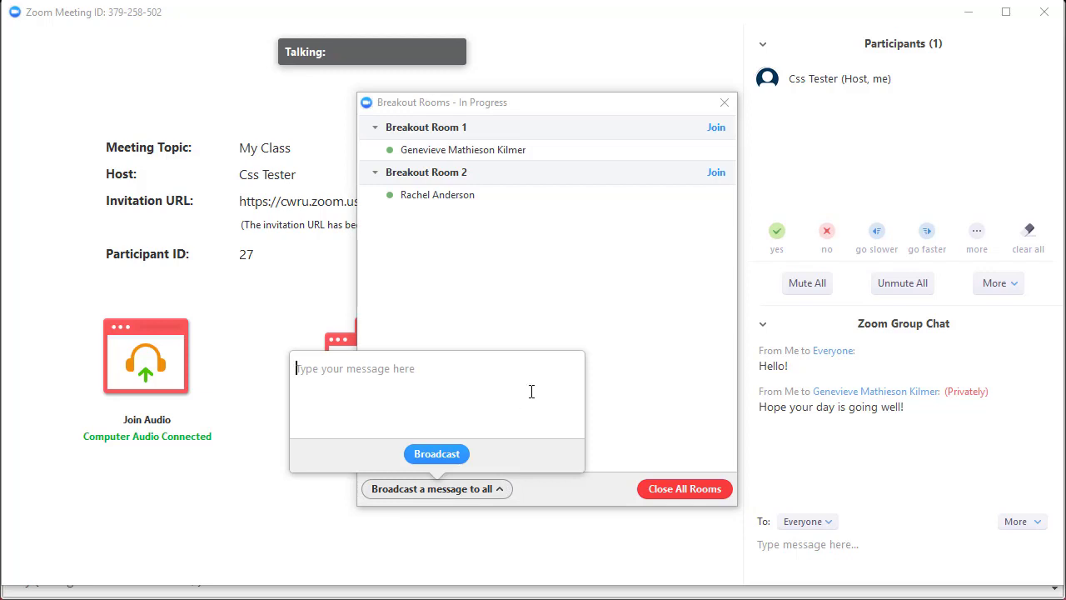
{"action": "left_click", "coordinate": [673, 369]}
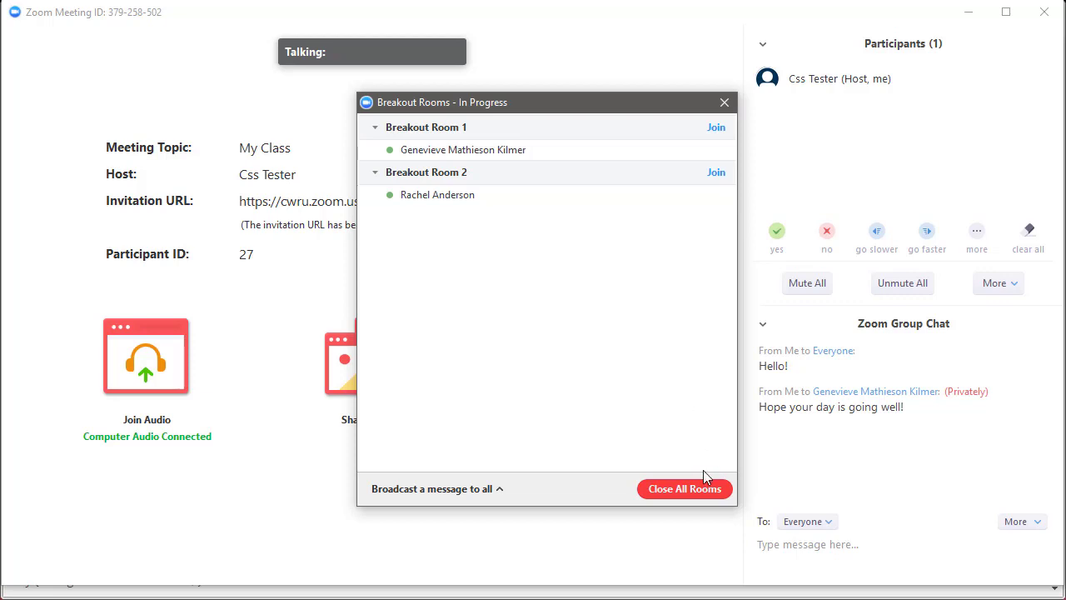
Close all breakout rooms to bring the participants back to the main meeting.
{"action": "left_click", "coordinate": [684, 489]}
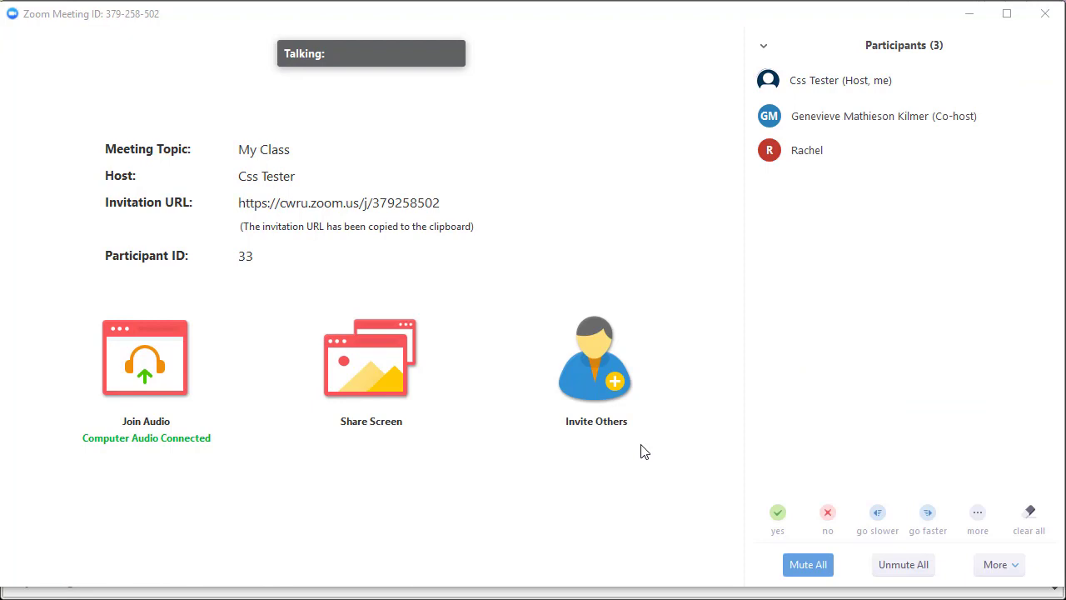
Look at the options for ending or leaving the meeting and cancel without ending it.
{"action": "mouse_move", "coordinate": [690, 533]}
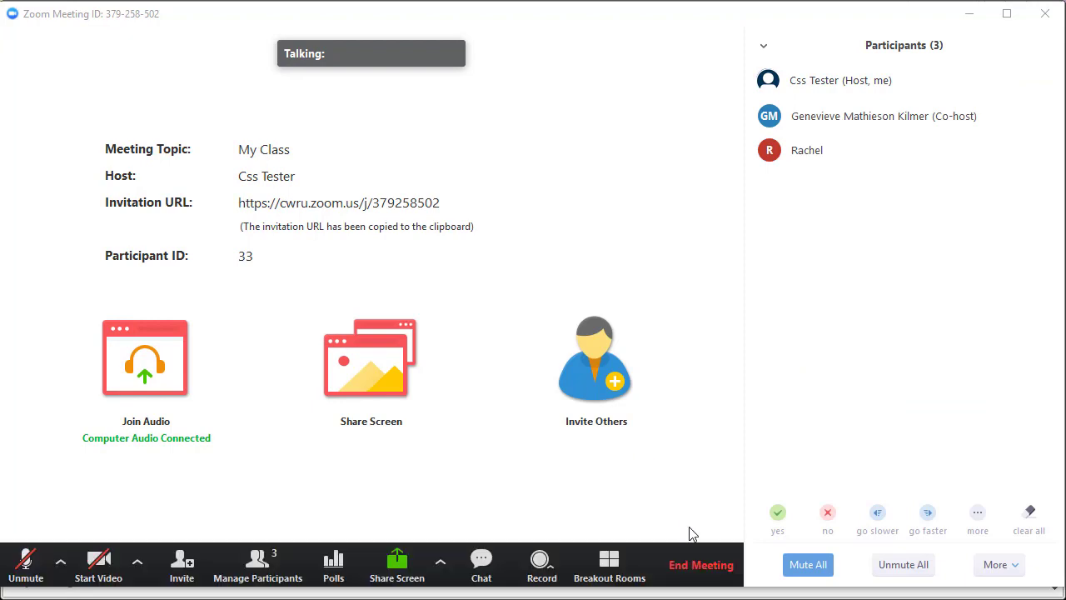
{"action": "left_click", "coordinate": [712, 564]}
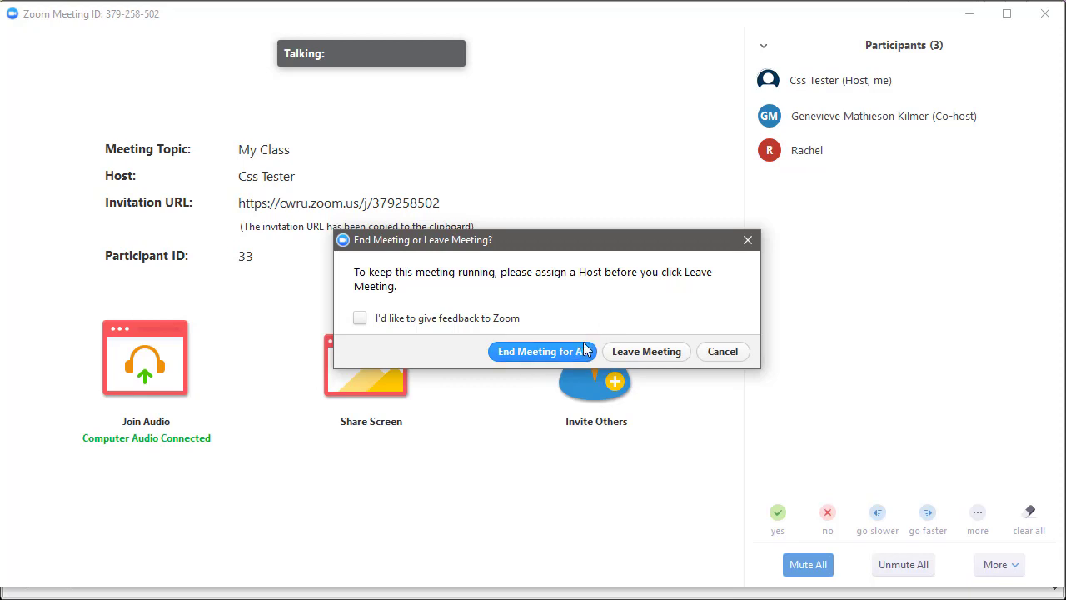
{"action": "left_click", "coordinate": [736, 355]}
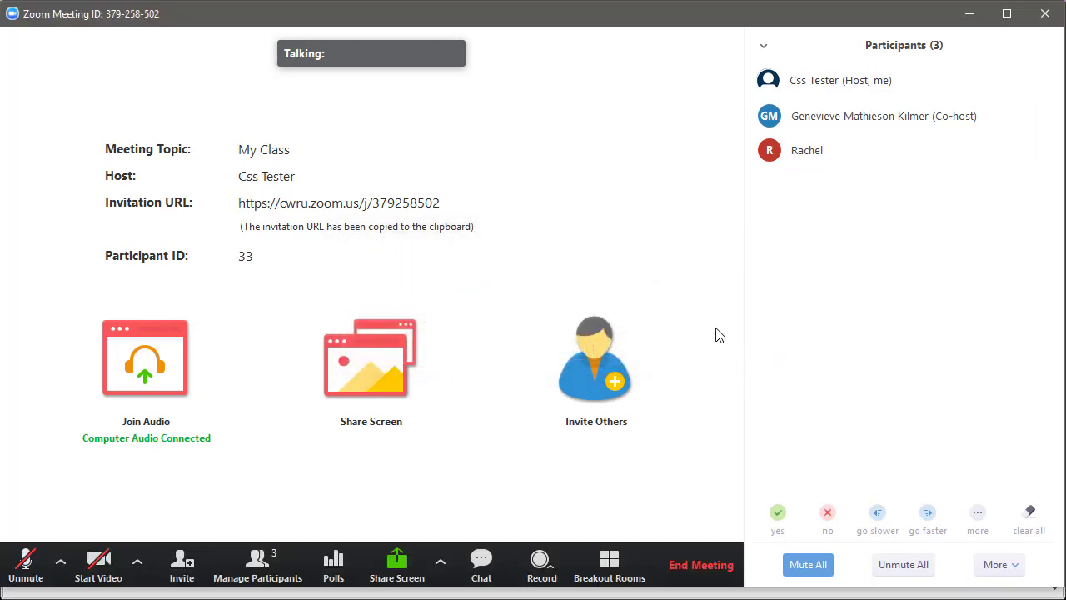
Turn on the host's video and unmute the host's microphone.
{"action": "left_click", "coordinate": [98, 561]}
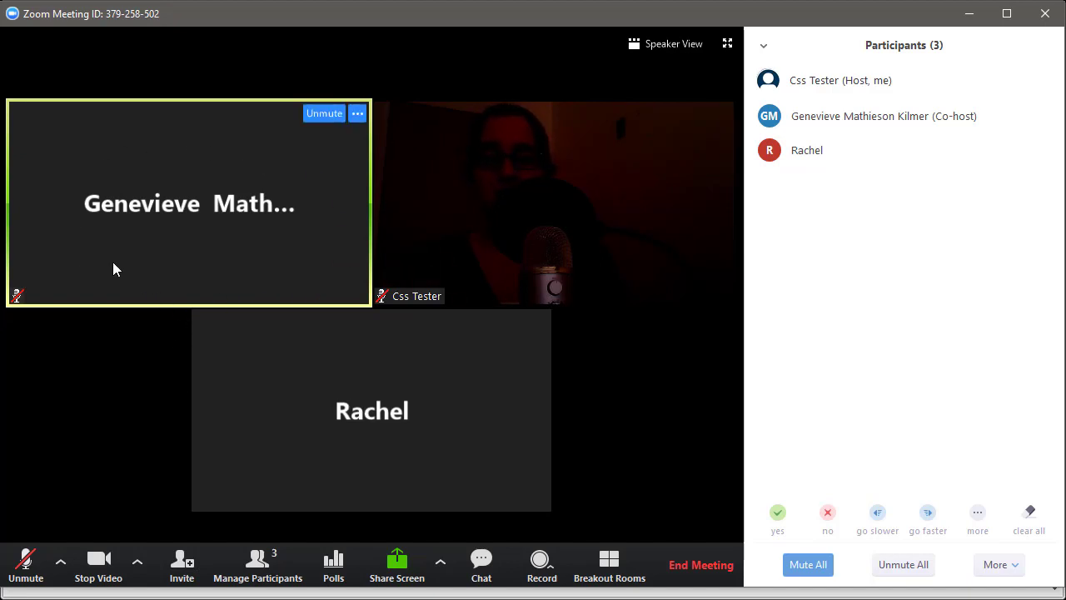
{"action": "left_click", "coordinate": [26, 560]}
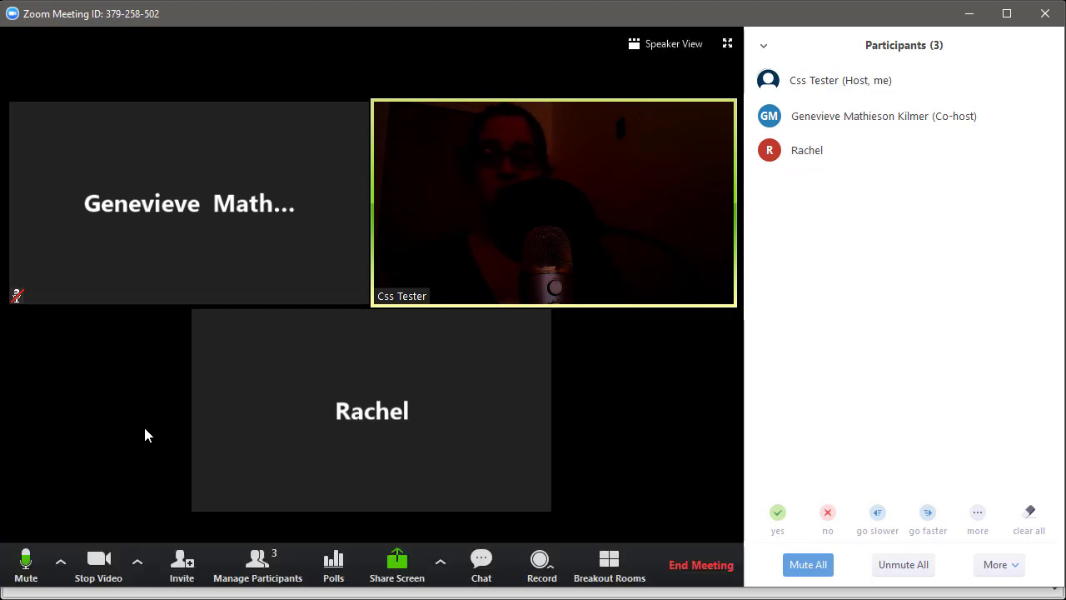
View the meeting video in the Speaker View layout and switch back to Gallery View.
{"action": "mouse_move", "coordinate": [309, 368]}
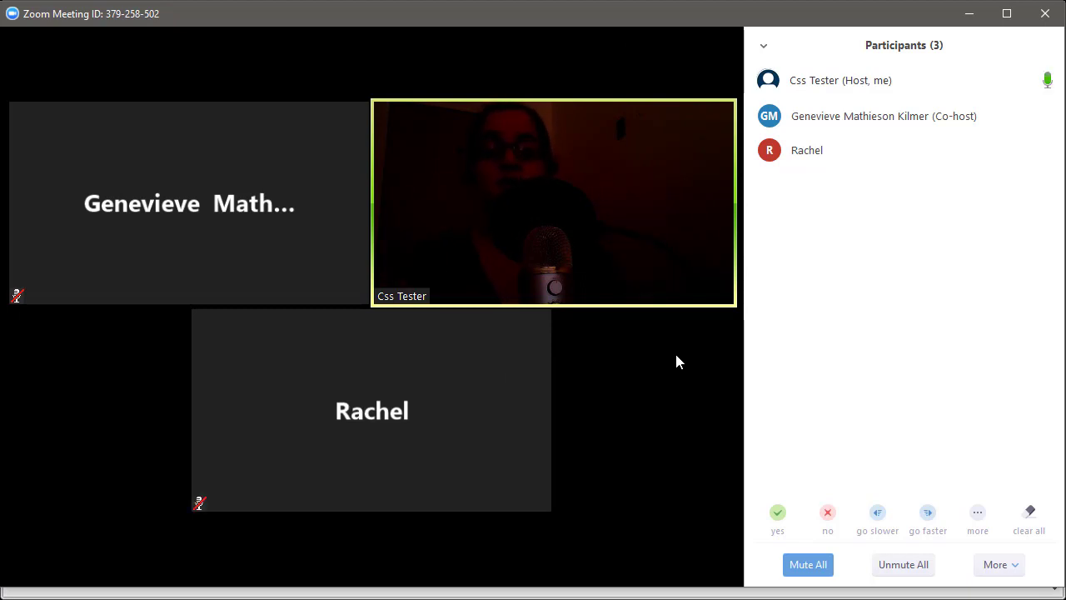
{"action": "mouse_move", "coordinate": [675, 115]}
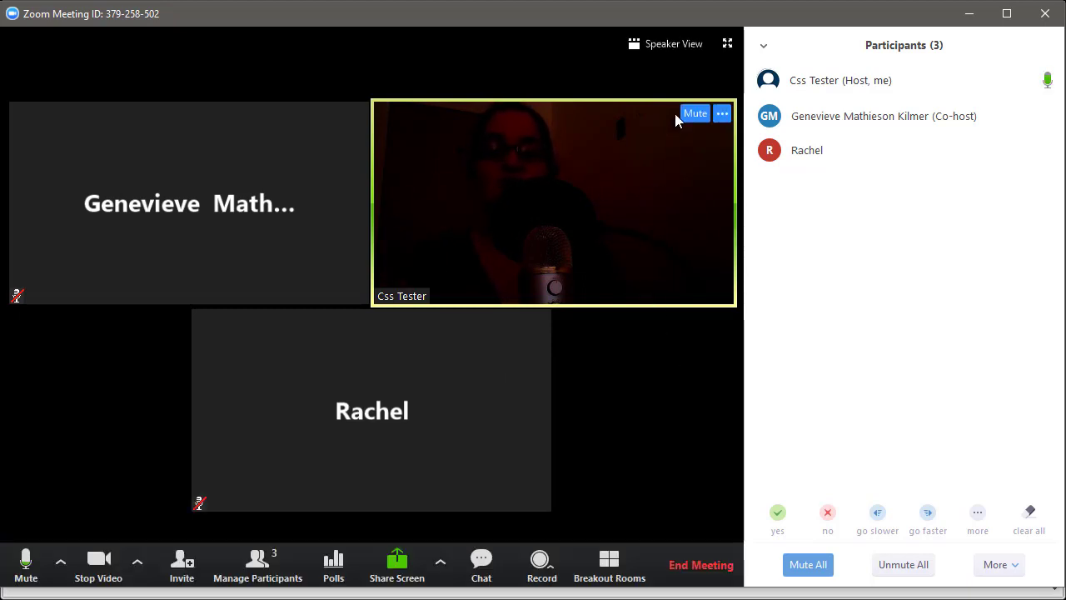
{"action": "left_click", "coordinate": [665, 52]}
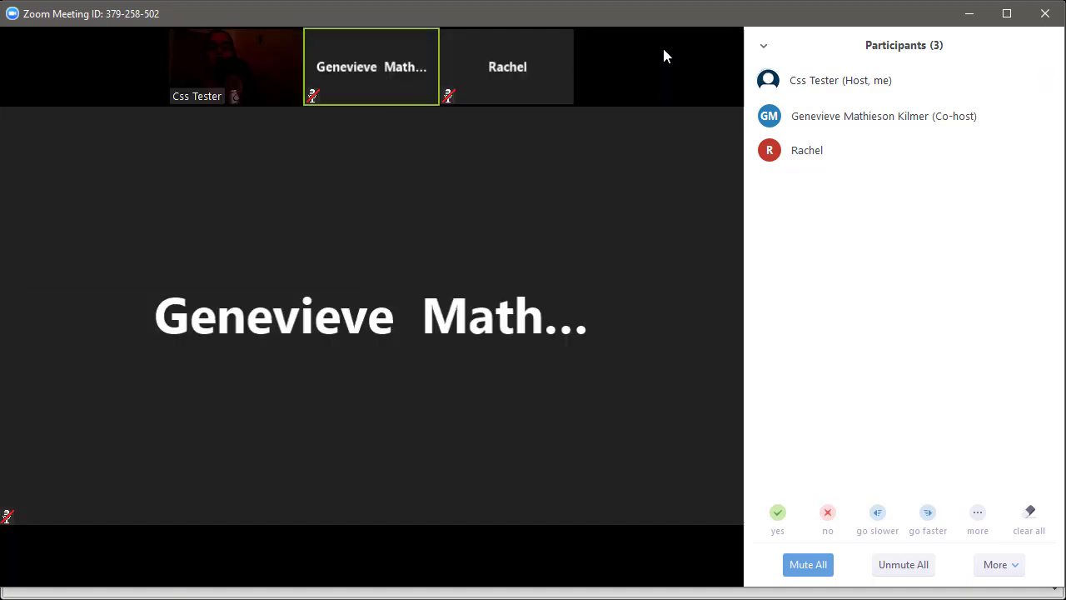
{"action": "mouse_move", "coordinate": [537, 212]}
{"action": "mouse_move", "coordinate": [395, 93]}
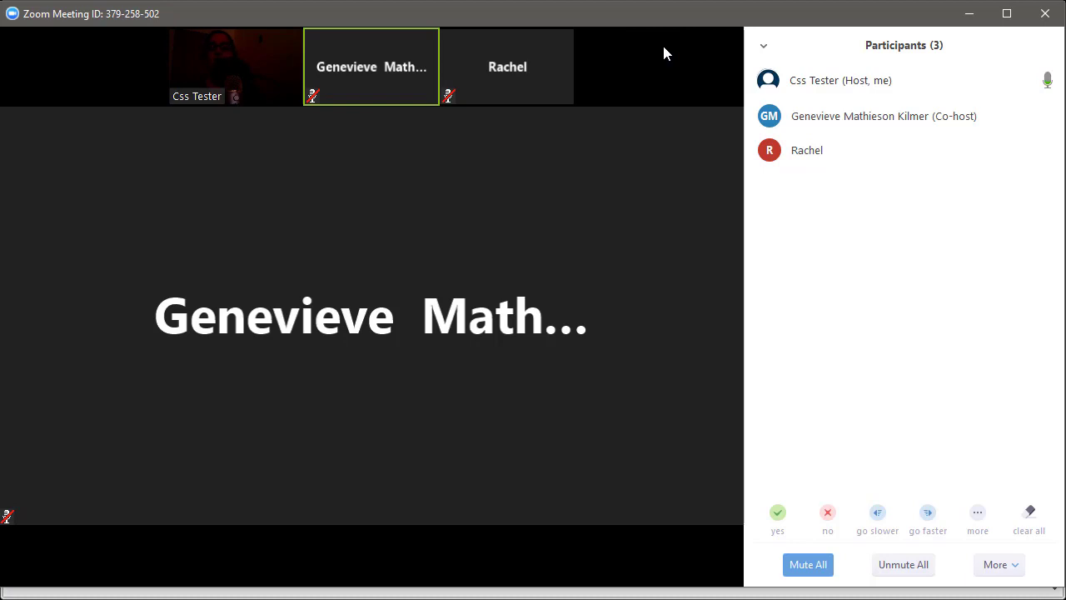
{"action": "left_click", "coordinate": [661, 45]}
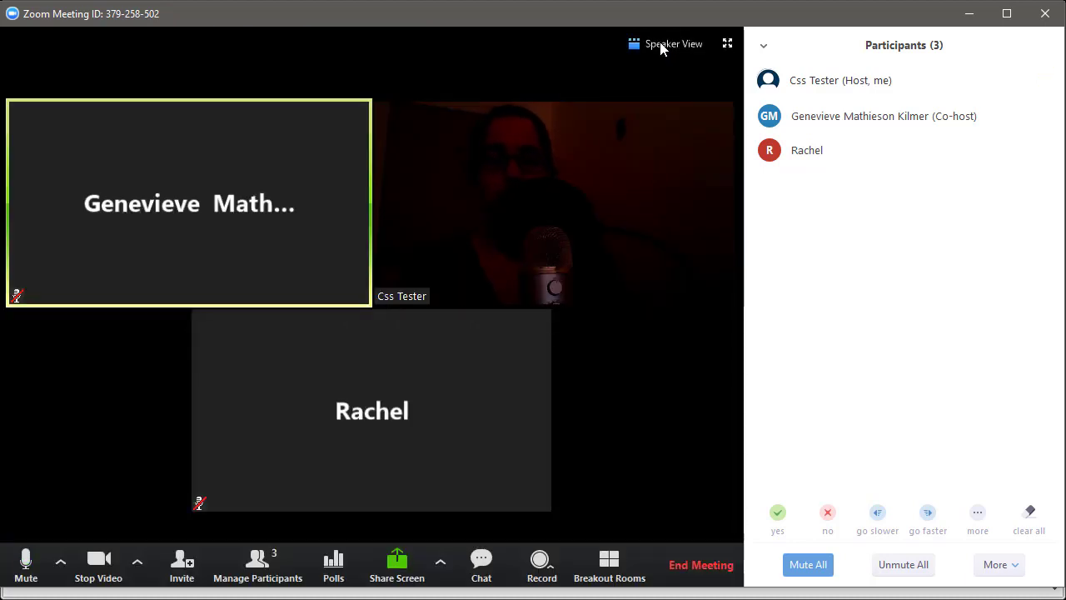
Switch the meeting to full screen.
{"action": "left_click", "coordinate": [728, 43]}
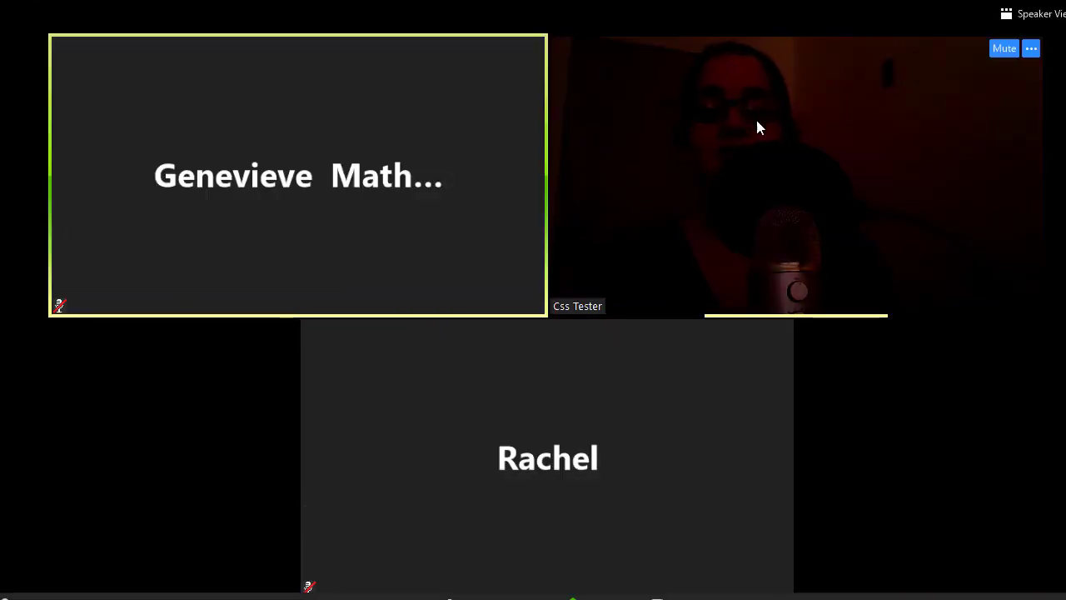